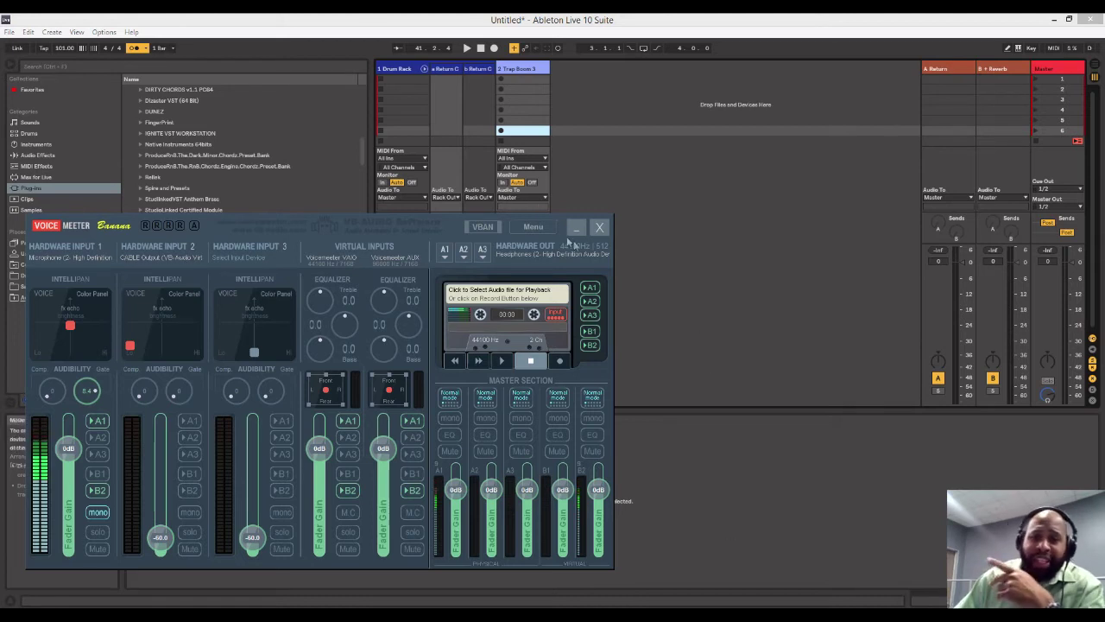
Minimize VoiceMeeter and delete the Trap Boom 3 track from the Live set.
left_click(575, 230)
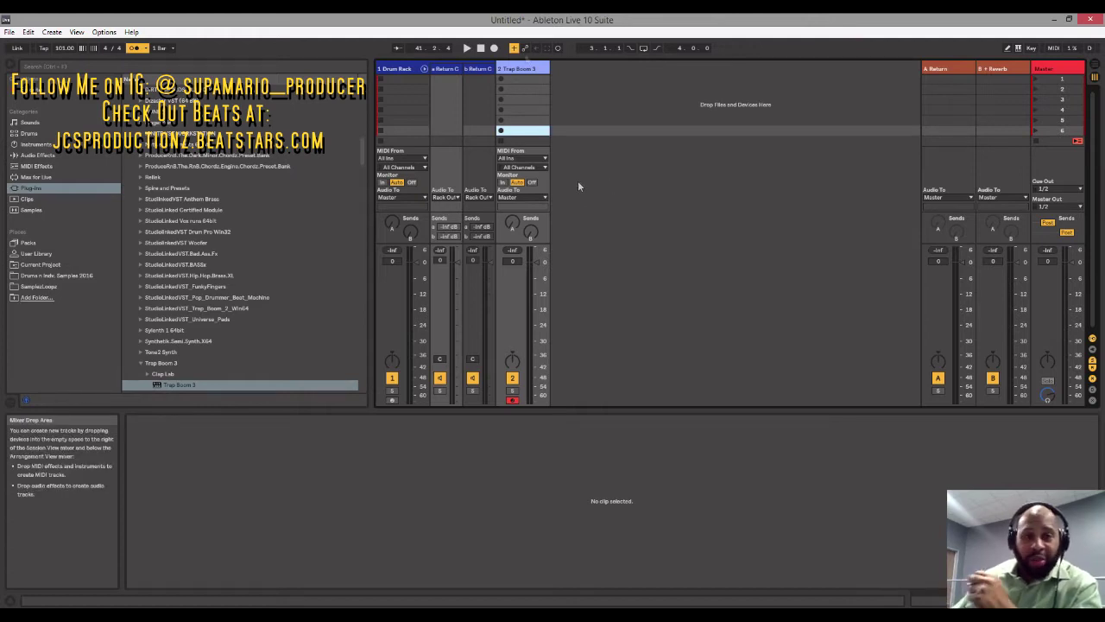
right_click(515, 73)
left_click(524, 76)
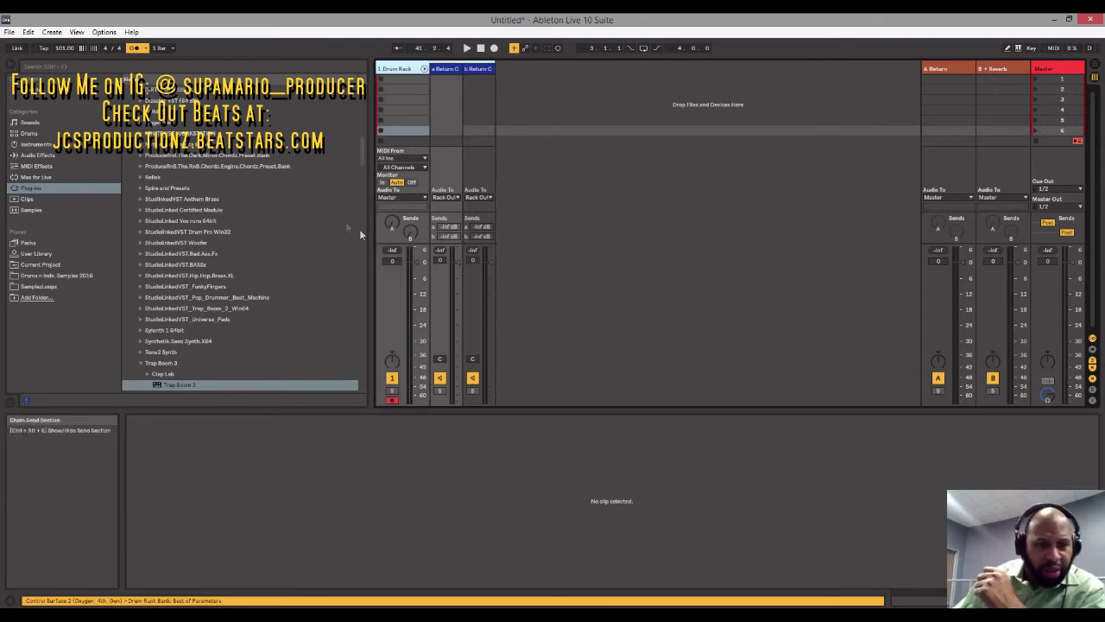
Find Loom_x64 in the Xfer folder of the plug-ins and load it onto a new MIDI track beside the Drum Rack.
mouse_move(362, 162)
left_mouse_down()
mouse_move(370, 137)
mouse_move(368, 161)
left_mouse_up()
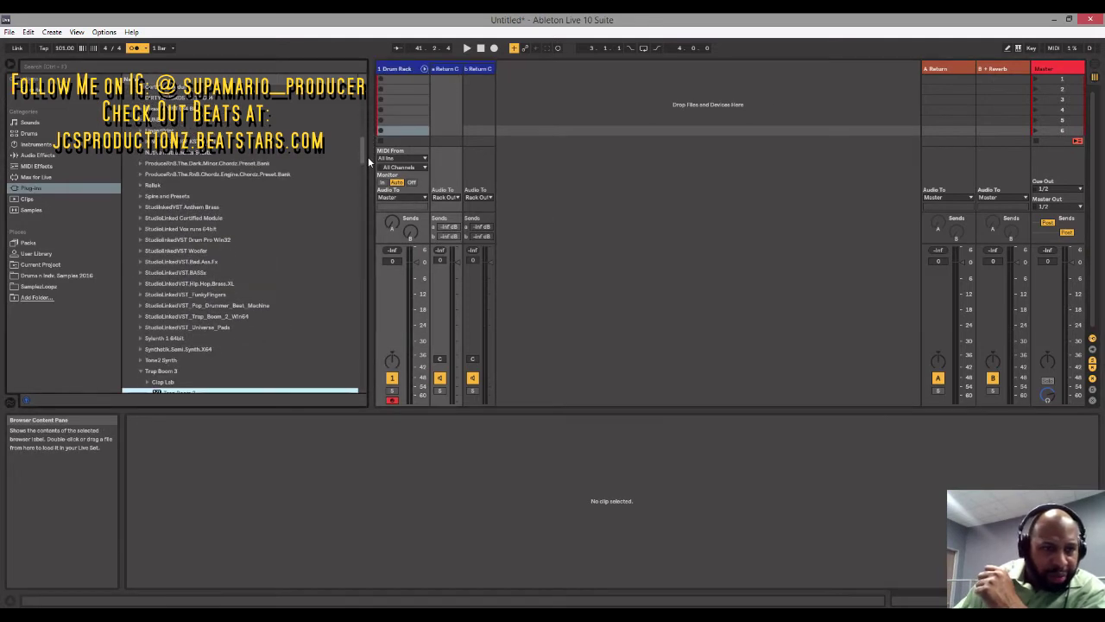
scroll(249, 300, "down", 2)
left_click(141, 295)
scroll(186, 298, "down", 1)
left_click_drag(158, 361, 552, 88)
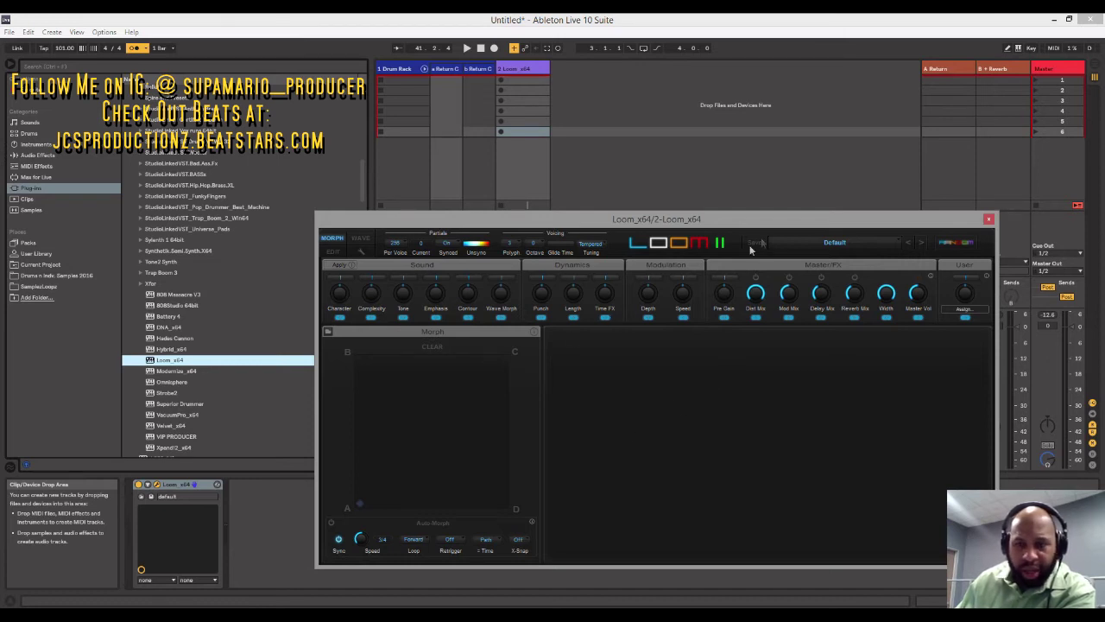
Load the preset 123 Digital Times Poly from the 01 Meet Loom 2 category in Loom II.
left_click(788, 241)
mouse_move(795, 253)
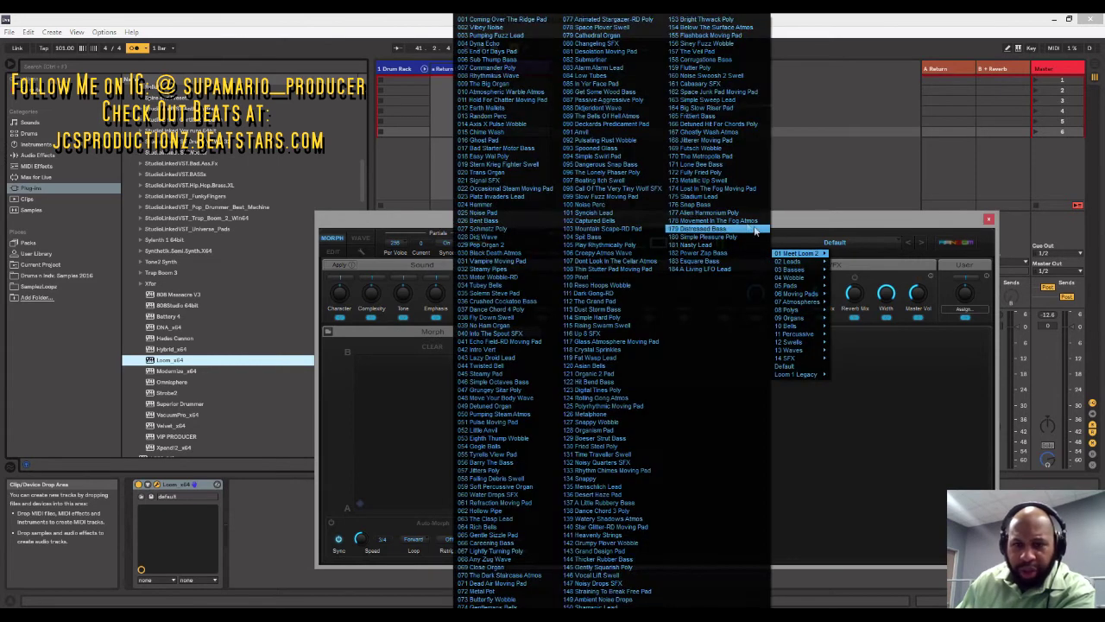
left_click(594, 389)
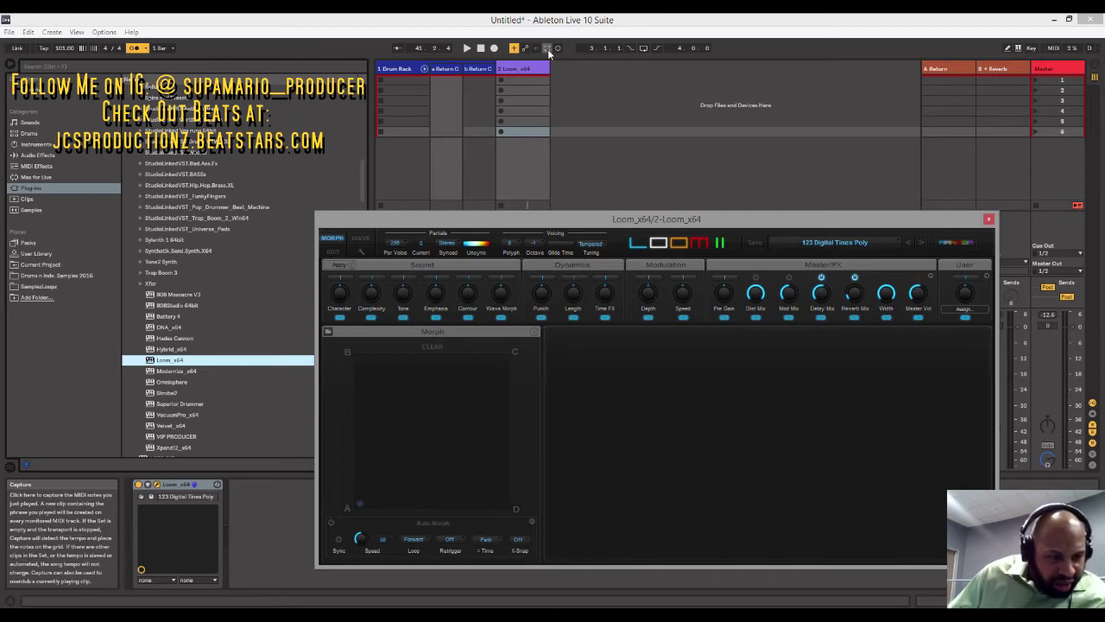
Switch to VoiceMeeter, mute the microphone on Hardware Input 1, and minimize the mixer.
left_click(549, 50)
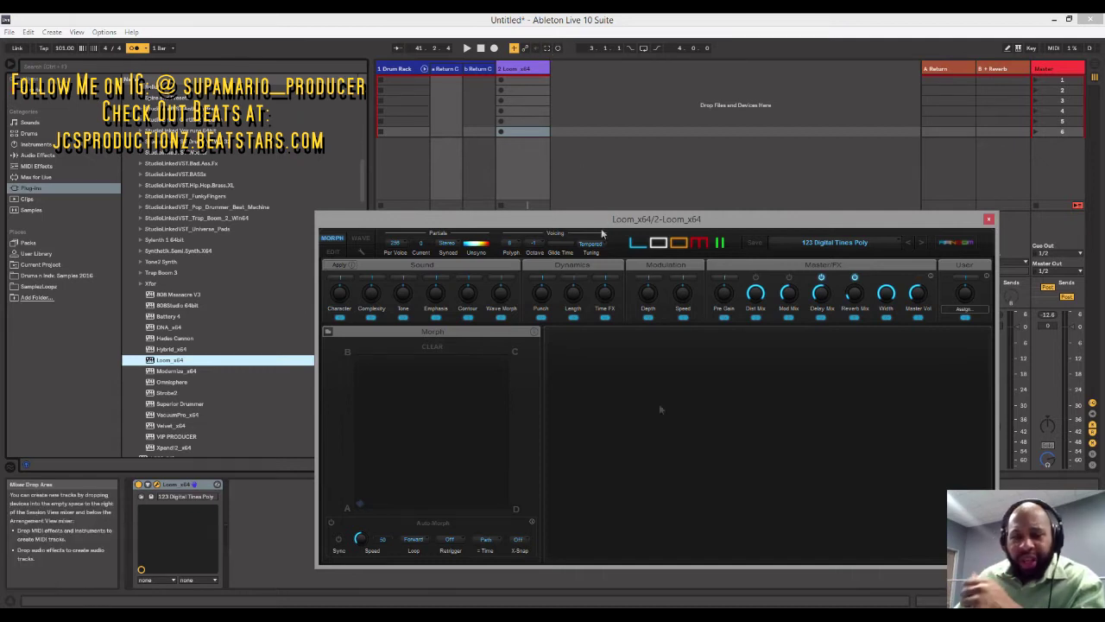
mouse_move(867, 616)
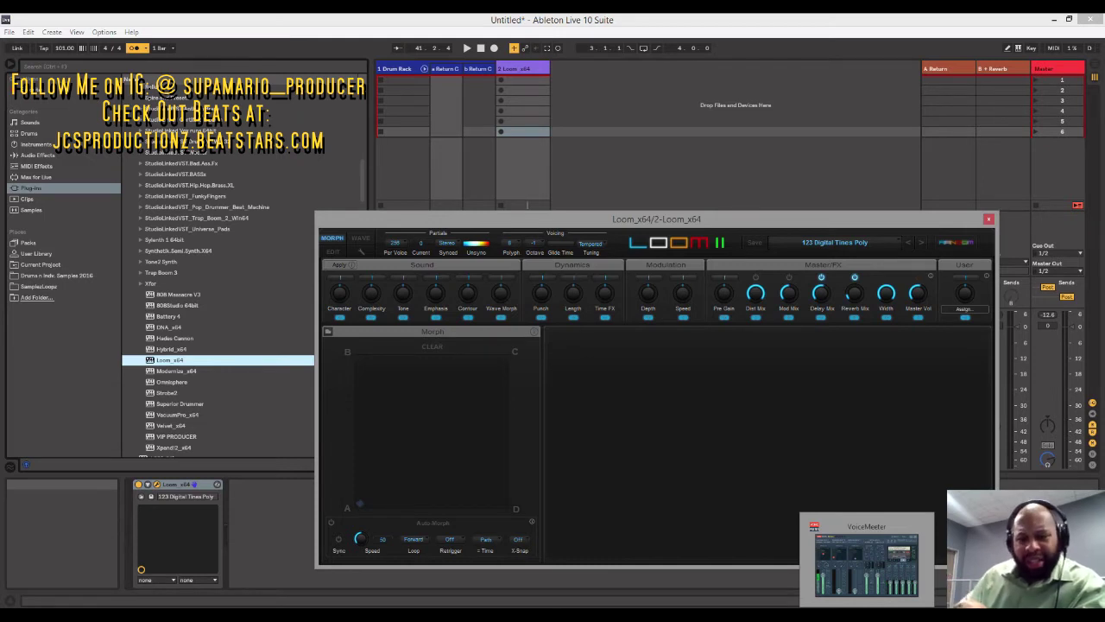
left_click(867, 616)
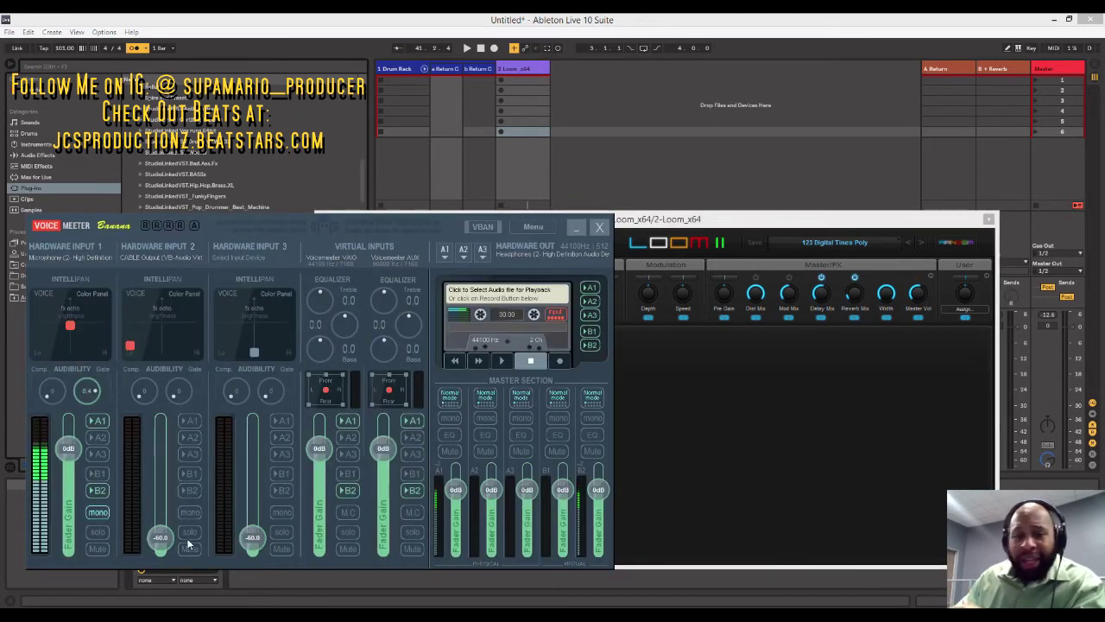
left_click(96, 550)
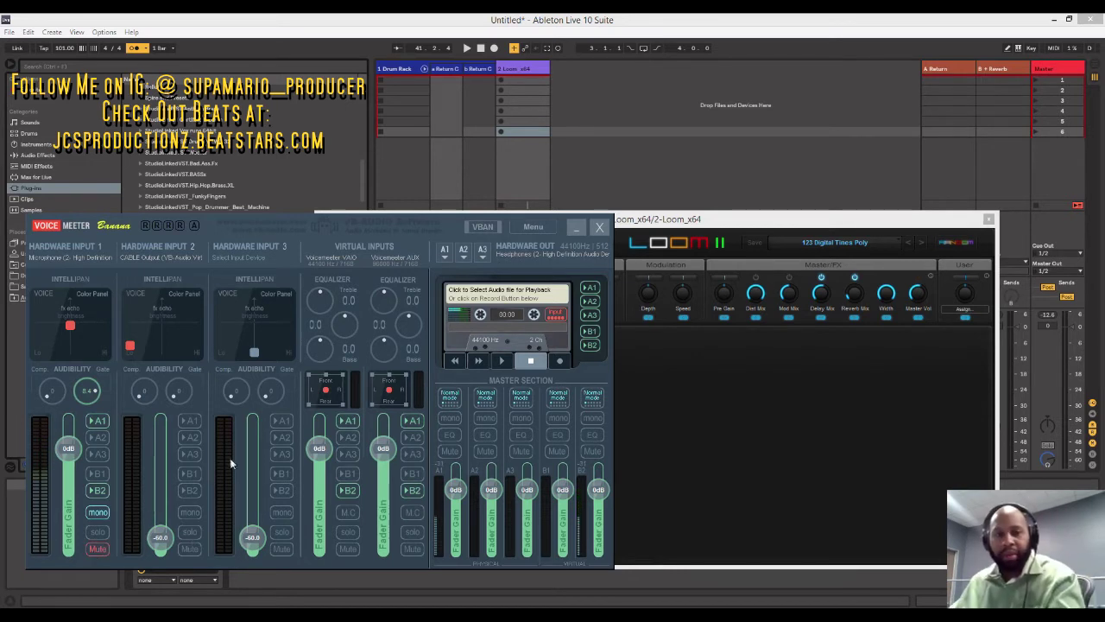
left_click(577, 228)
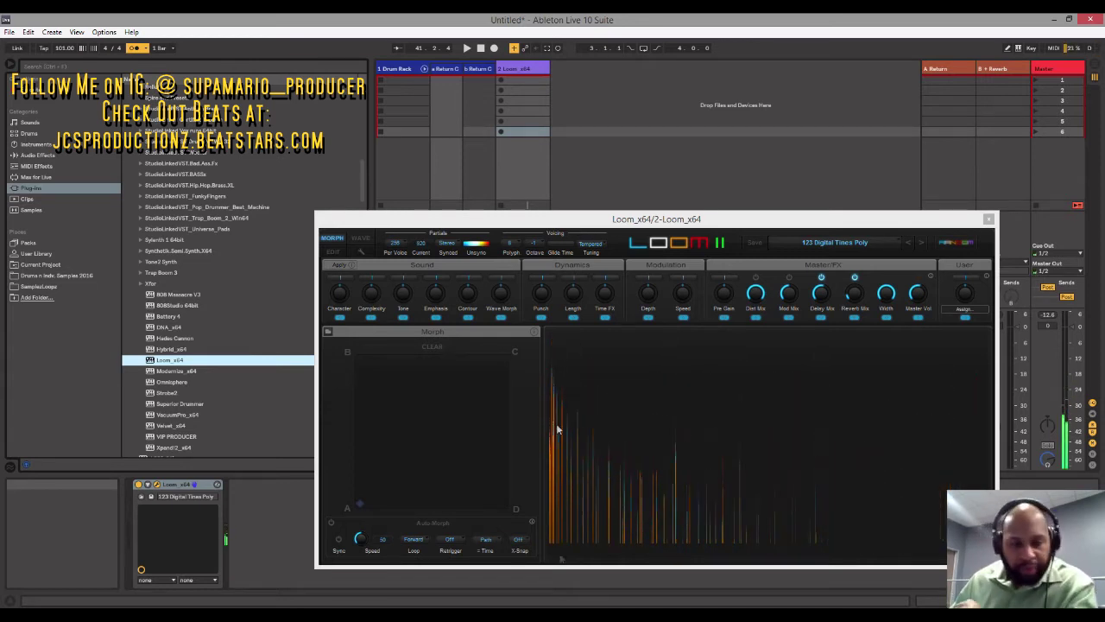
Switch back to VoiceMeeter and unmute the Hardware Input 1 microphone.
left_click(177, 615)
left_click(90, 549)
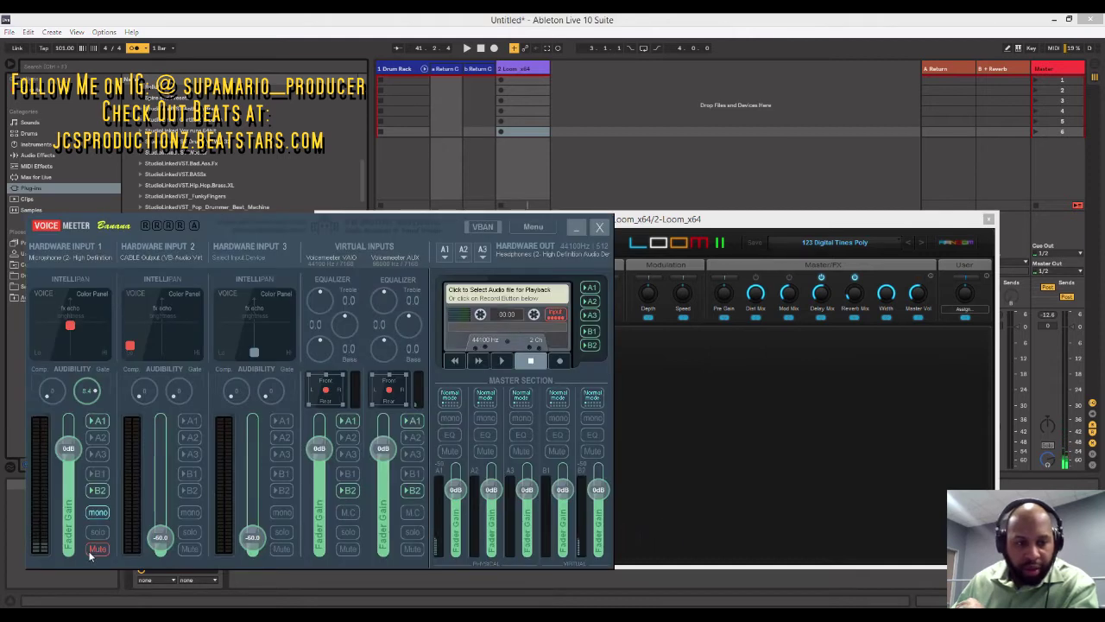
Capture the chords just played into a MIDI clip on the Loom_x64 track and close the Loom plug-in window.
left_click(548, 50)
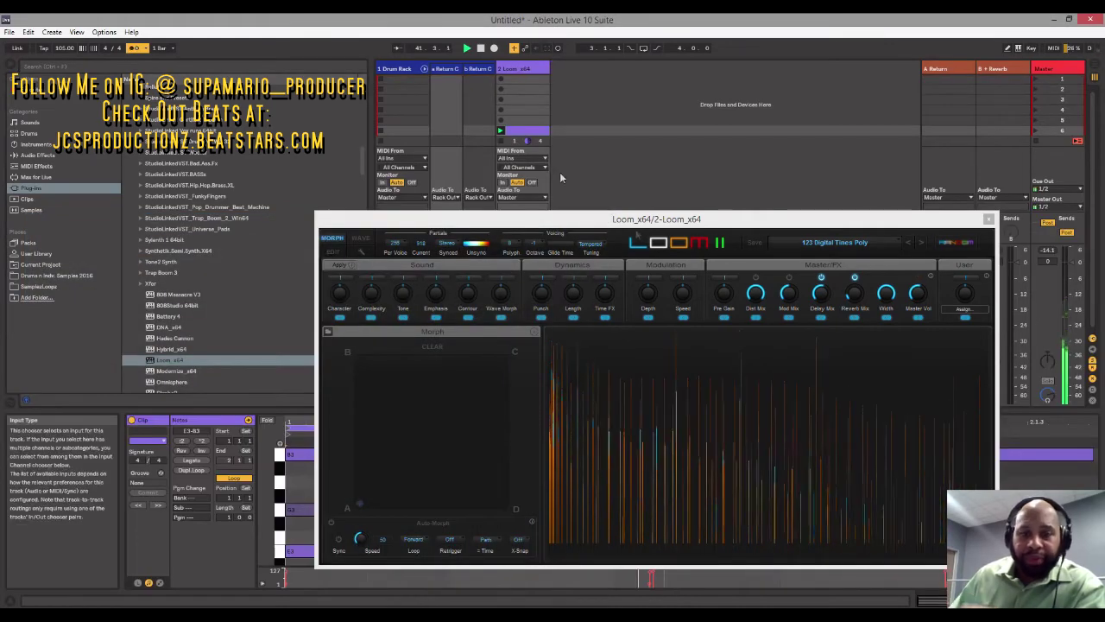
left_click_drag(682, 222, 529, 169)
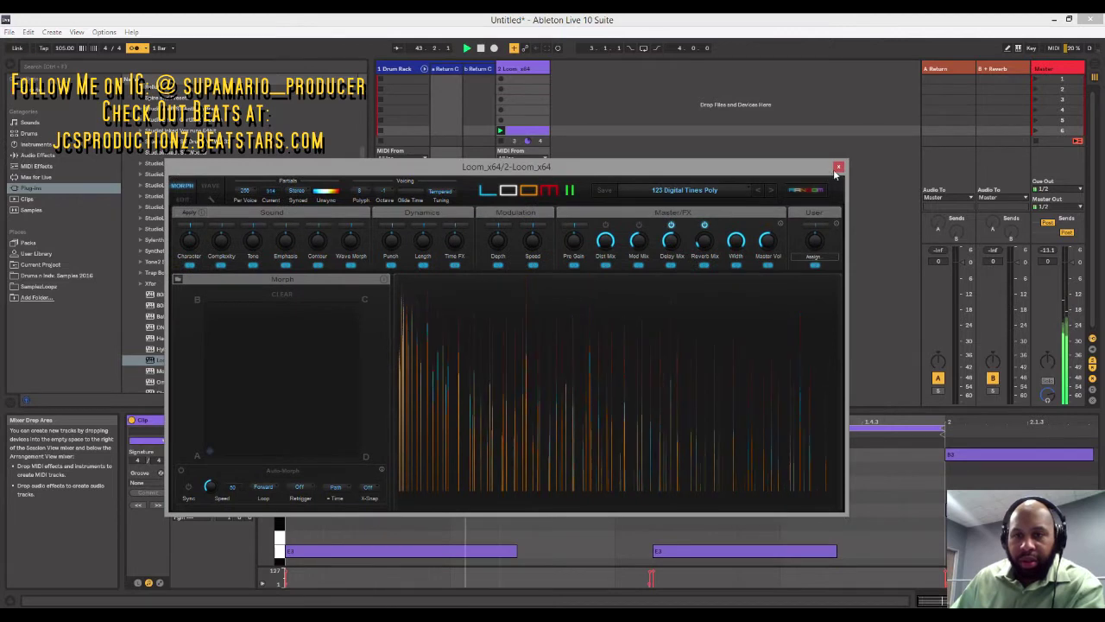
left_click(838, 166)
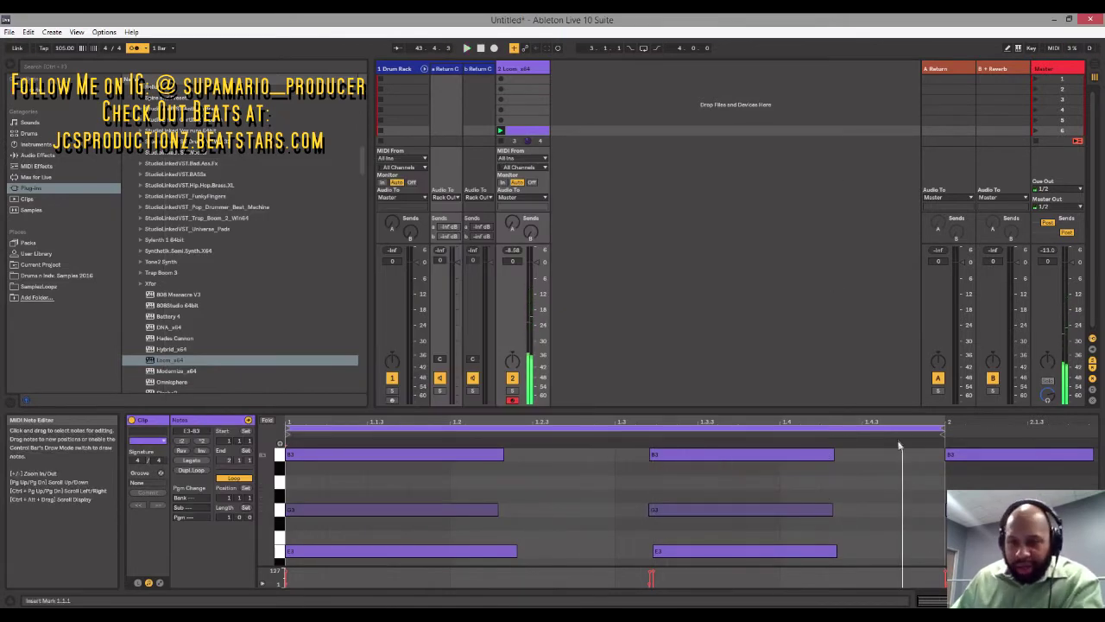
Extend the captured clip's loop end to 2.2 and play the clip back.
left_click_drag(946, 427, 1057, 447)
mouse_move(971, 424)
left_mouse_down()
mouse_move(972, 453)
mouse_move(971, 424)
left_mouse_up()
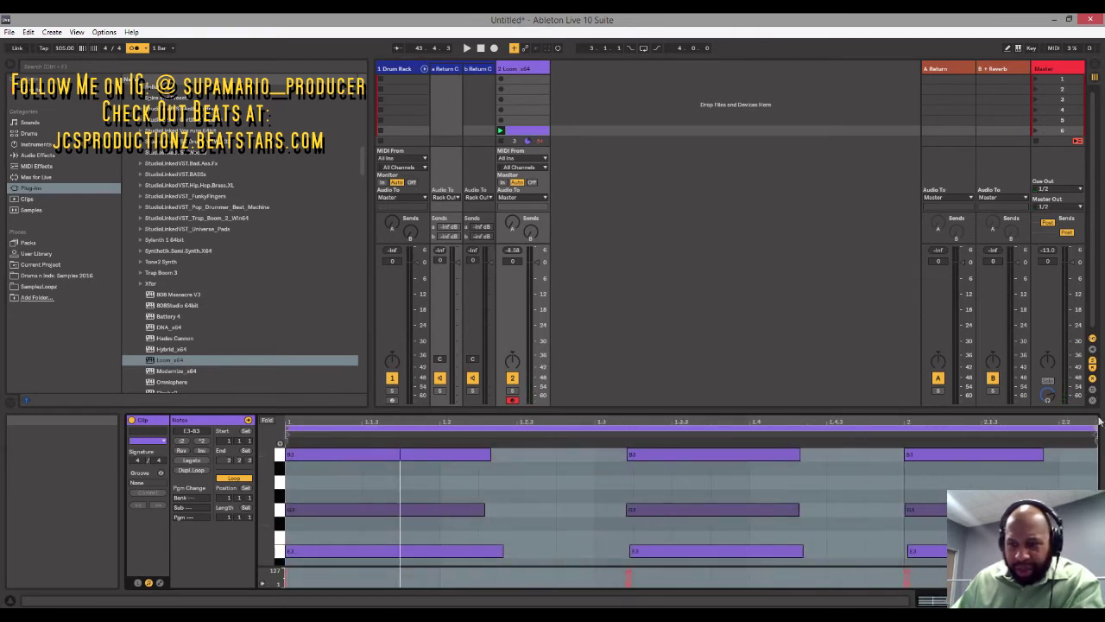
left_click_drag(1099, 421, 1060, 432)
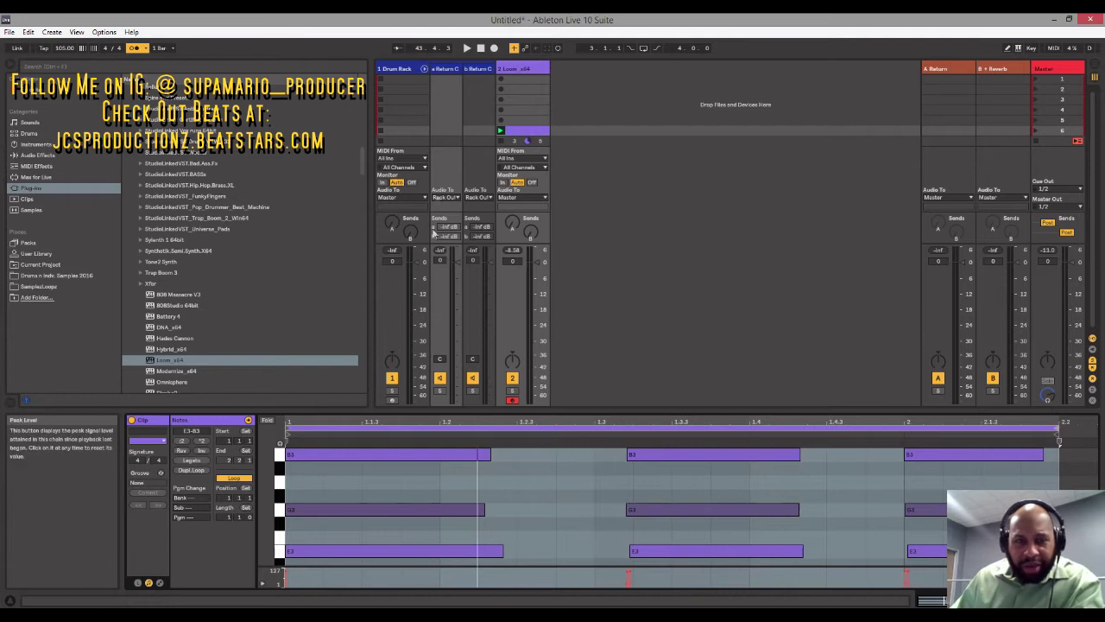
key("space")
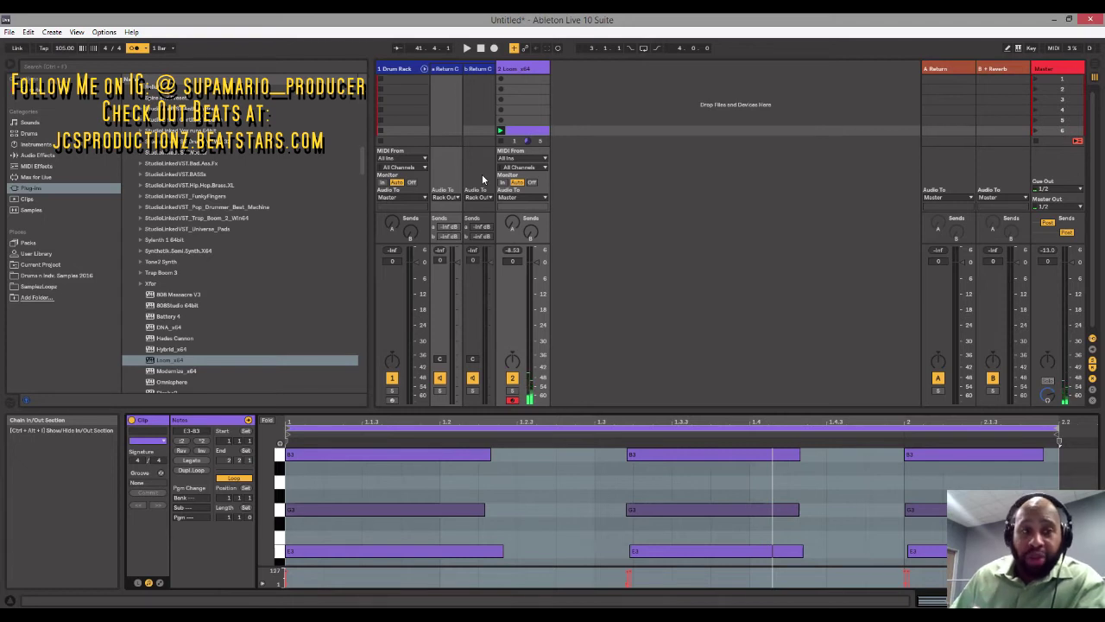
Delete the captured clip from the Loom_x64 track.
right_click(524, 127)
left_click(537, 135)
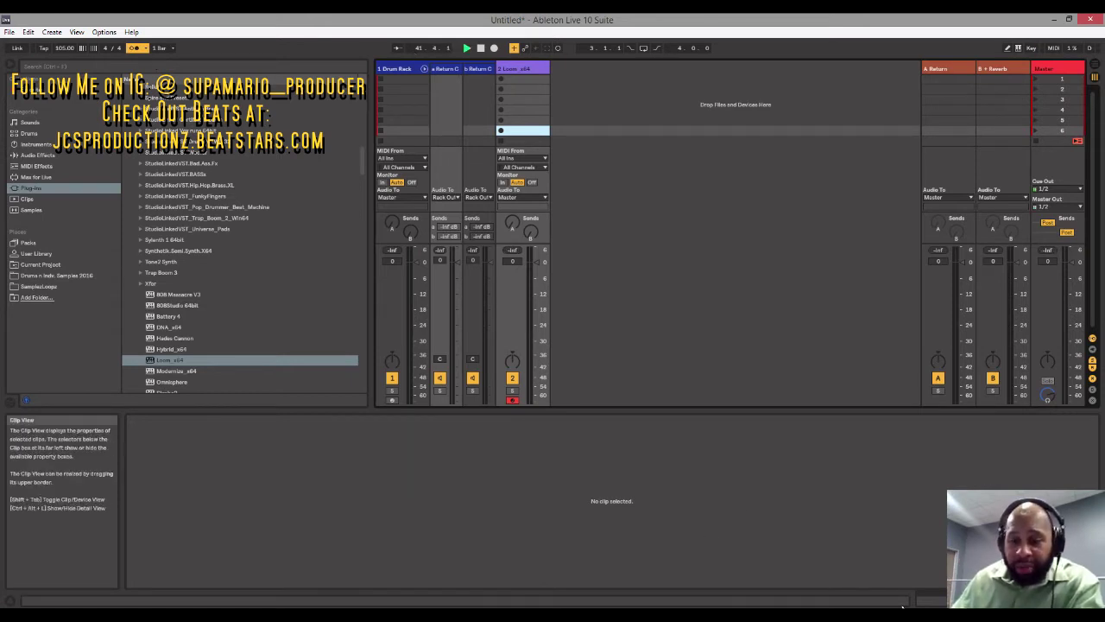
Switch to VoiceMeeter, mute Hardware Input 1 for the next performance, and minimize the mixer.
left_click(937, 614)
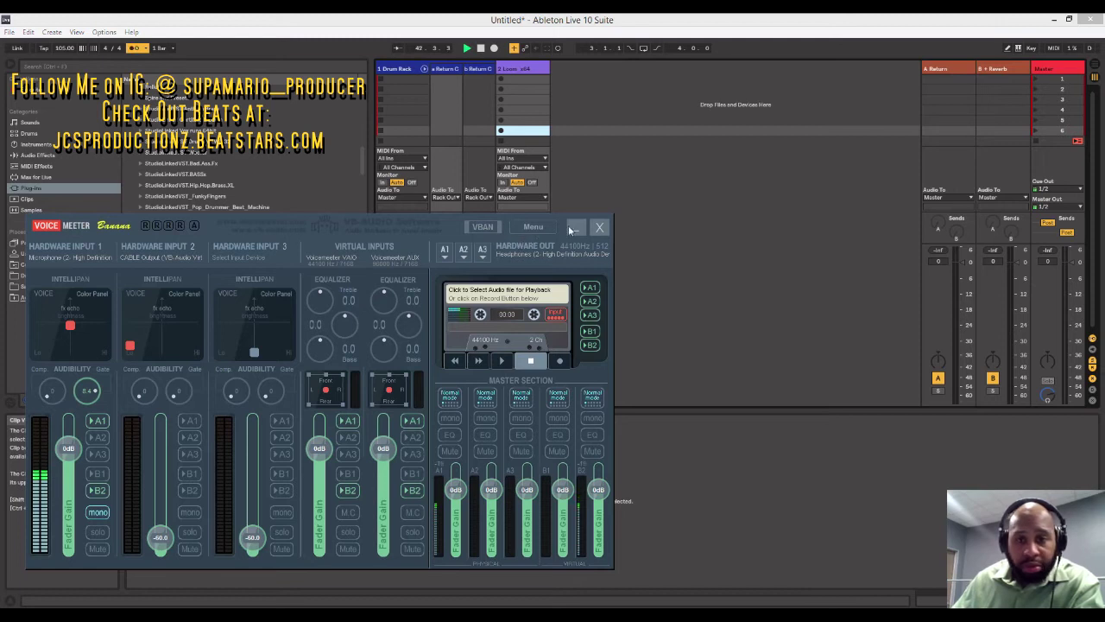
left_click(97, 548)
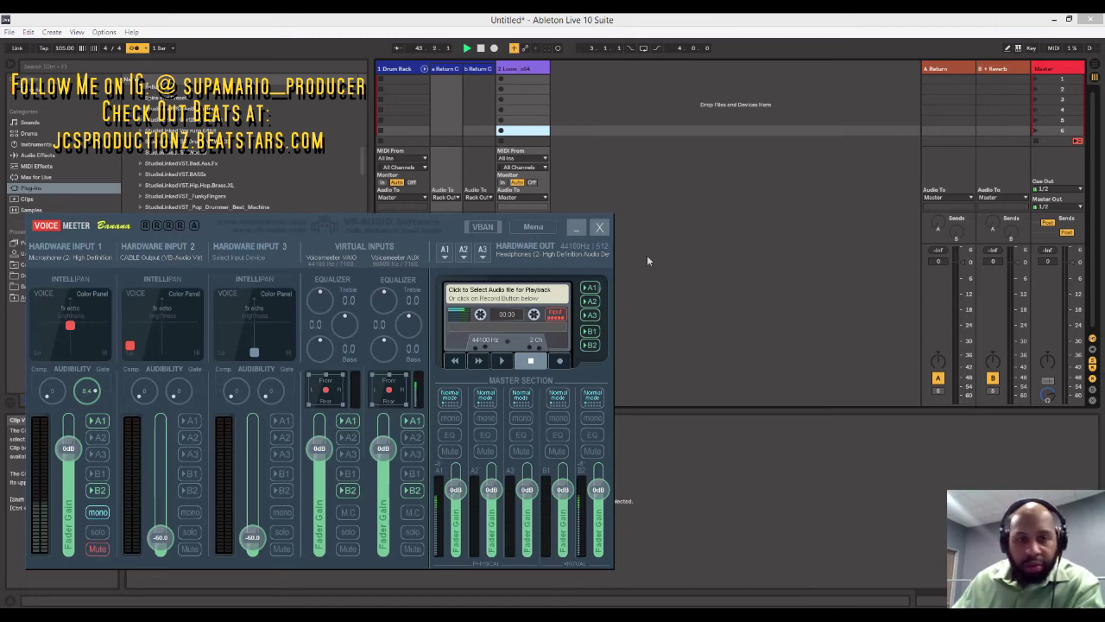
left_click(584, 227)
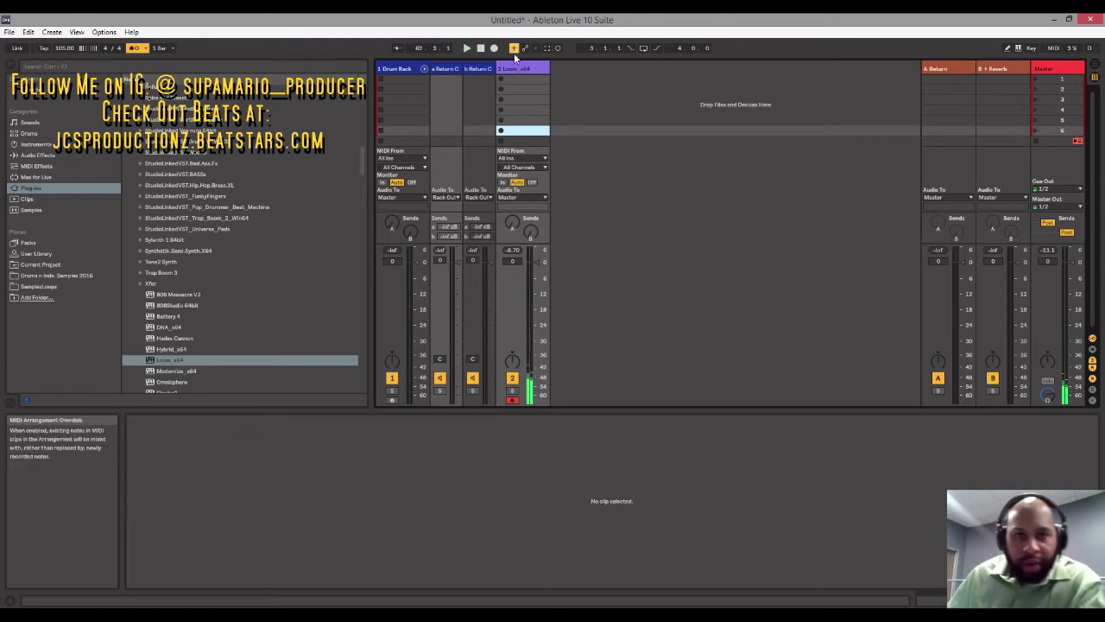
Unmute the Hardware Input 1 microphone in VoiceMeeter and return to Ableton Live.
left_click(404, 617)
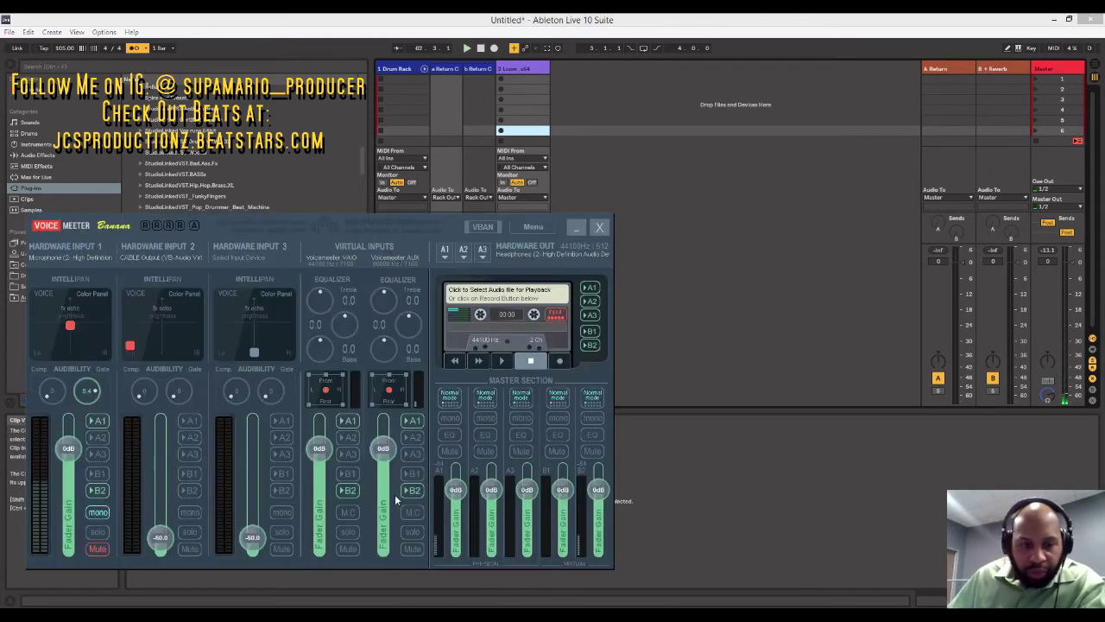
left_click(104, 548)
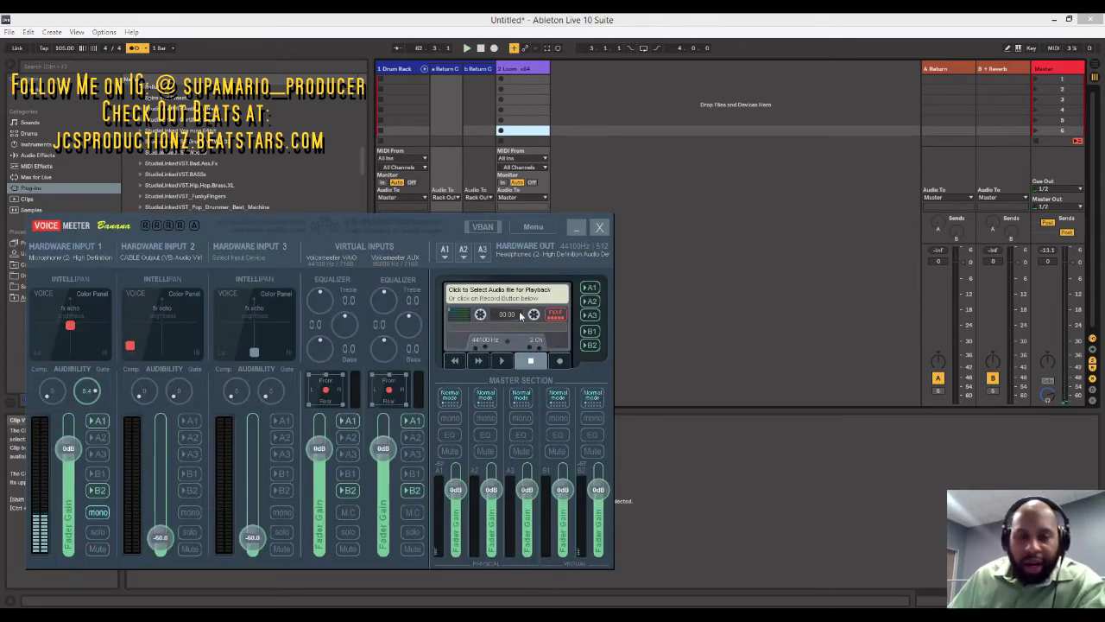
left_click(576, 228)
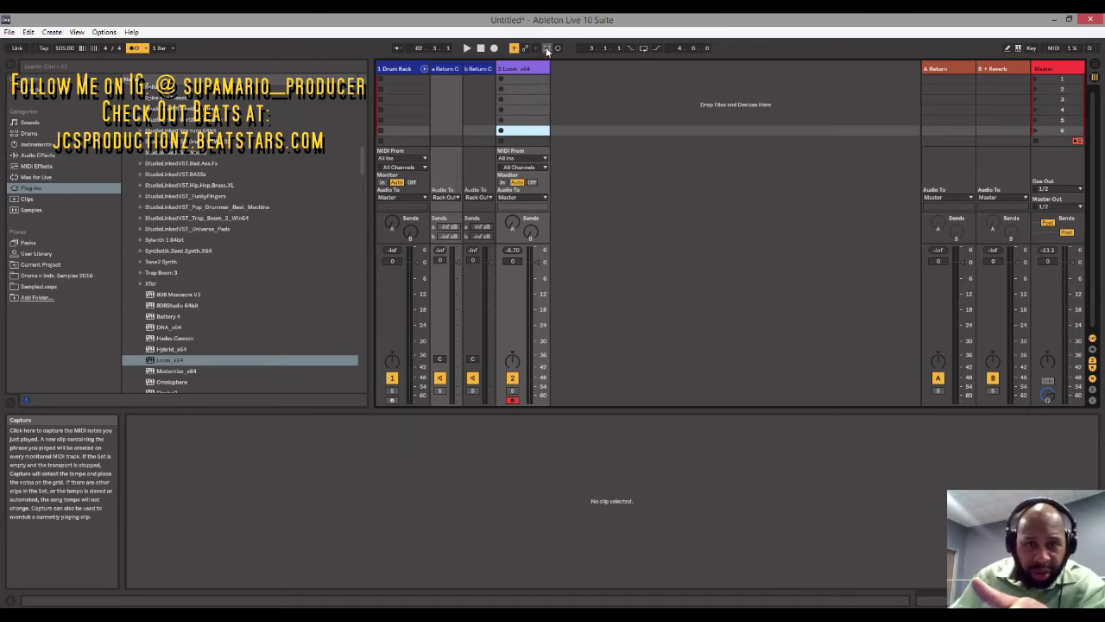
Capture the longer performance into a new MIDI clip and set its start and loop start to bar 2.
left_click(546, 47)
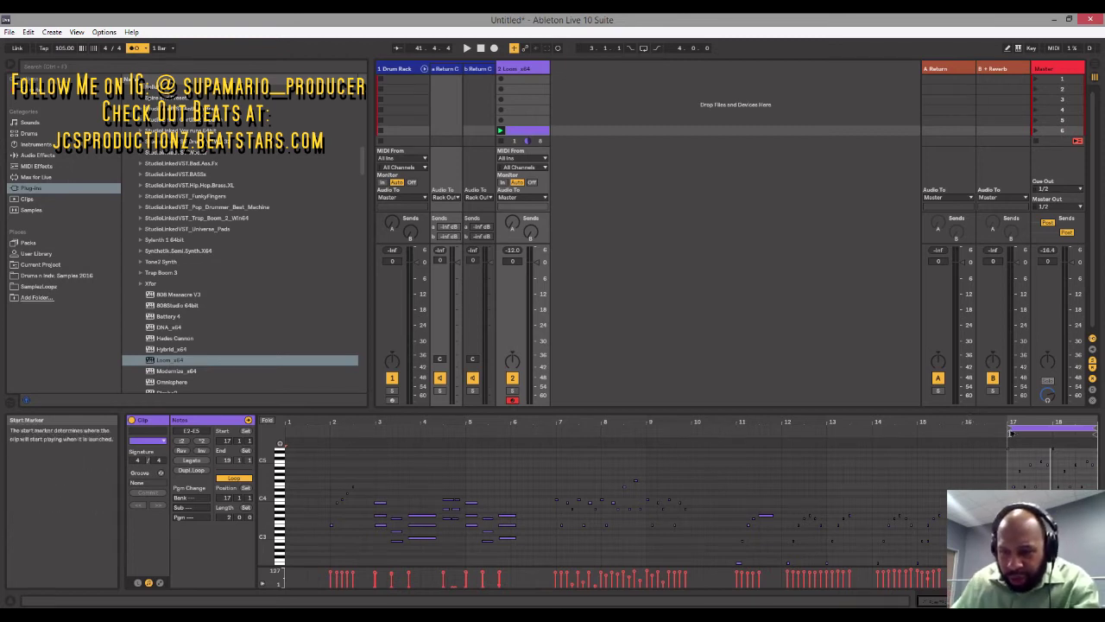
left_click_drag(1008, 440, 279, 443)
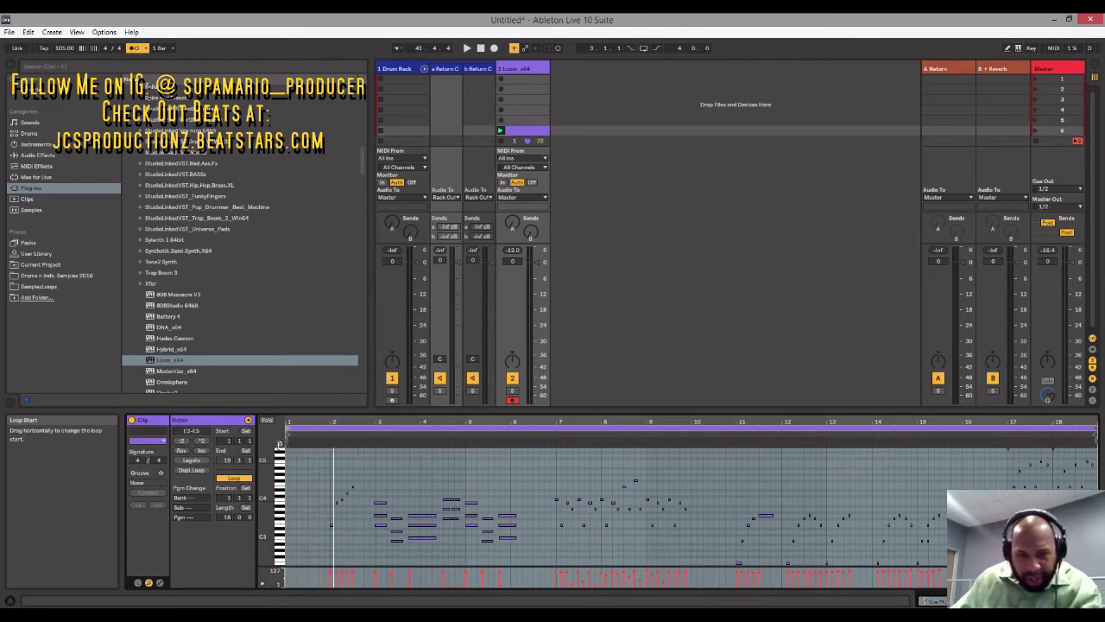
scroll(479, 499, "down", 2)
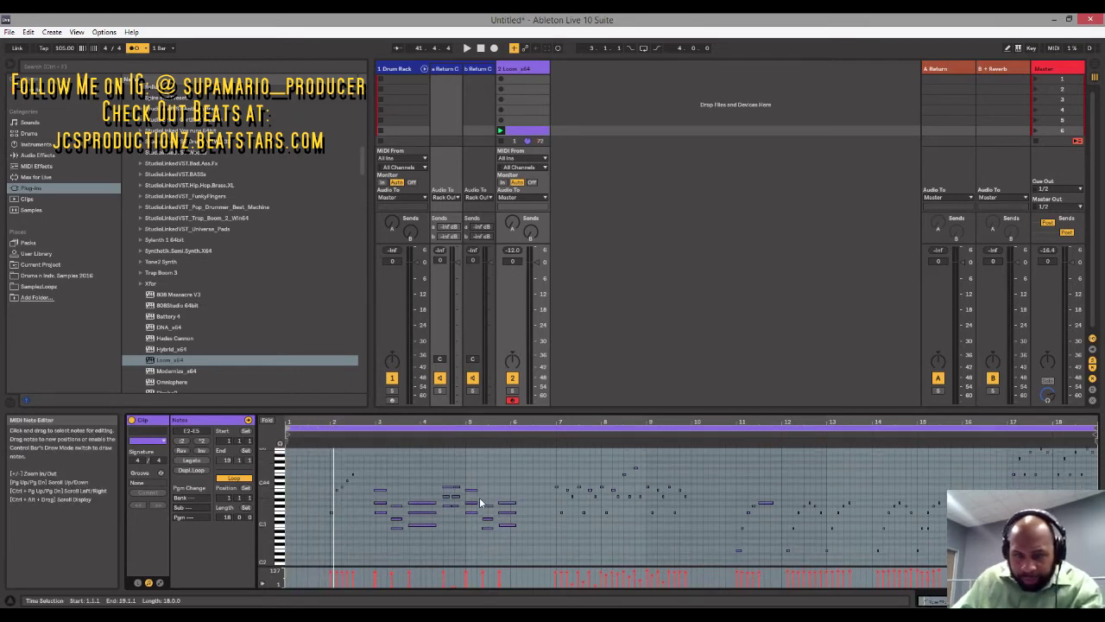
left_click_drag(288, 429, 329, 436)
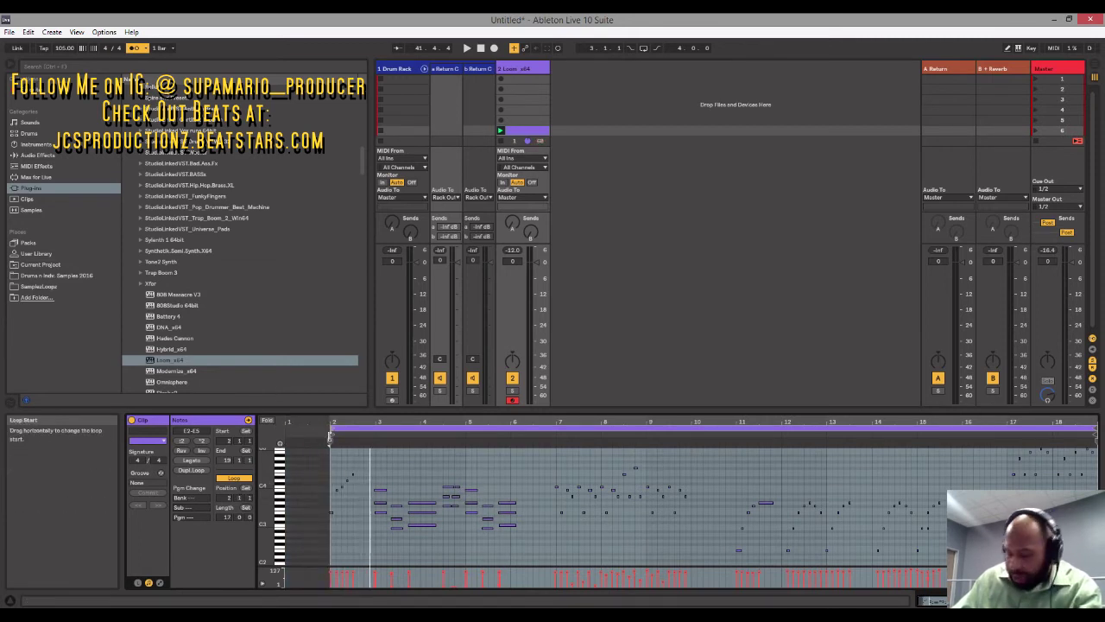
Play back the captured clip and look over its notes across the pitch range in the MIDI editor.
key("space")
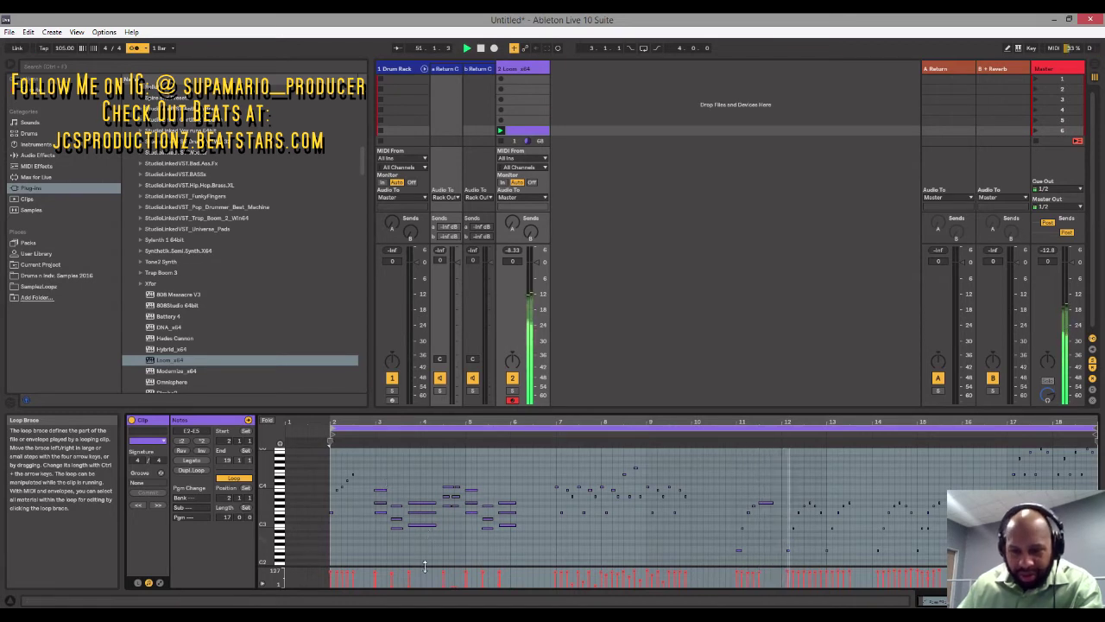
scroll(739, 535, "up", 1)
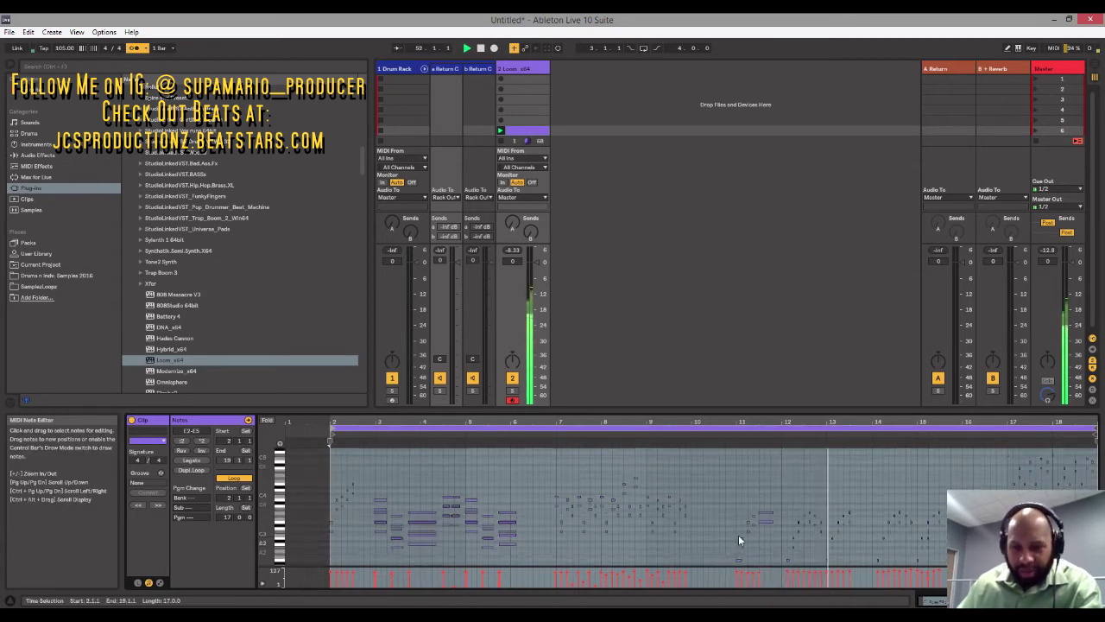
scroll(740, 539, "down", 3)
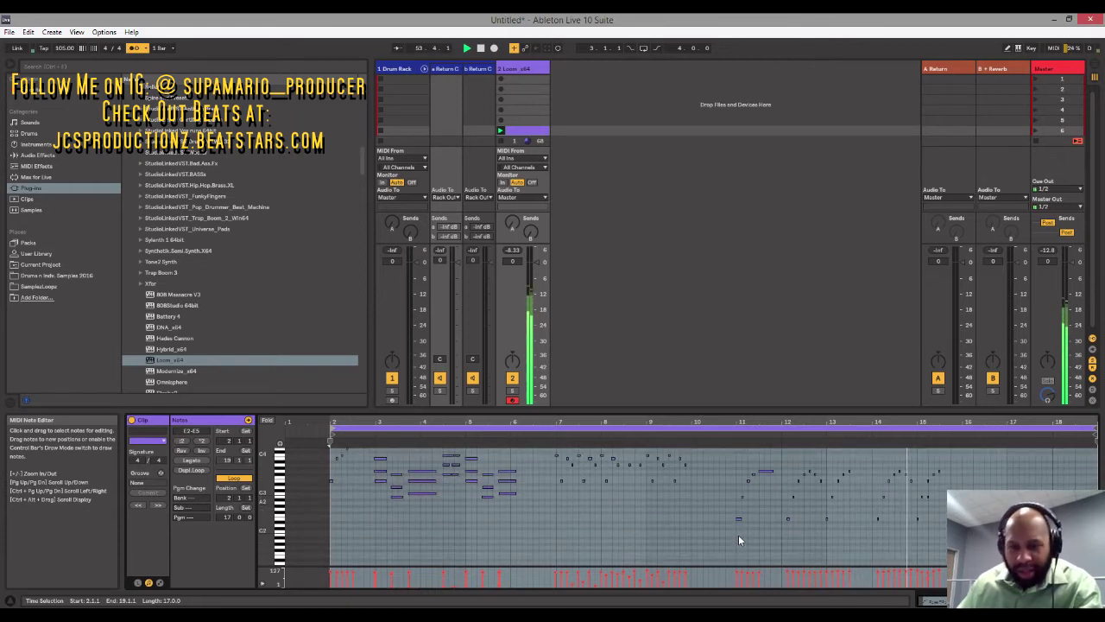
scroll(740, 539, "up", 2)
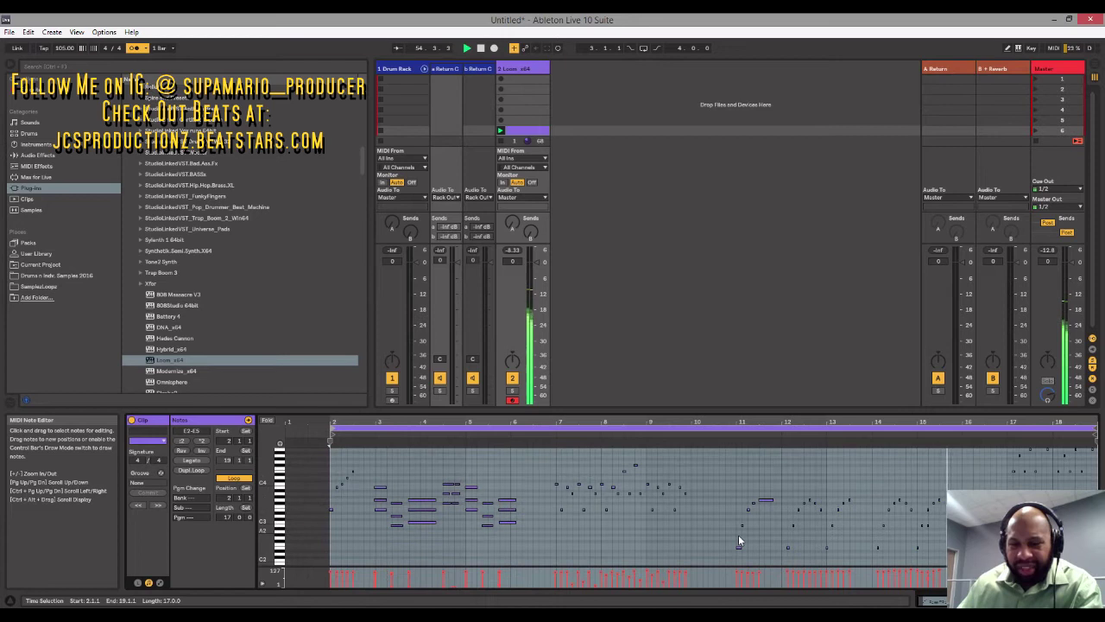
scroll(739, 539, "up", 2)
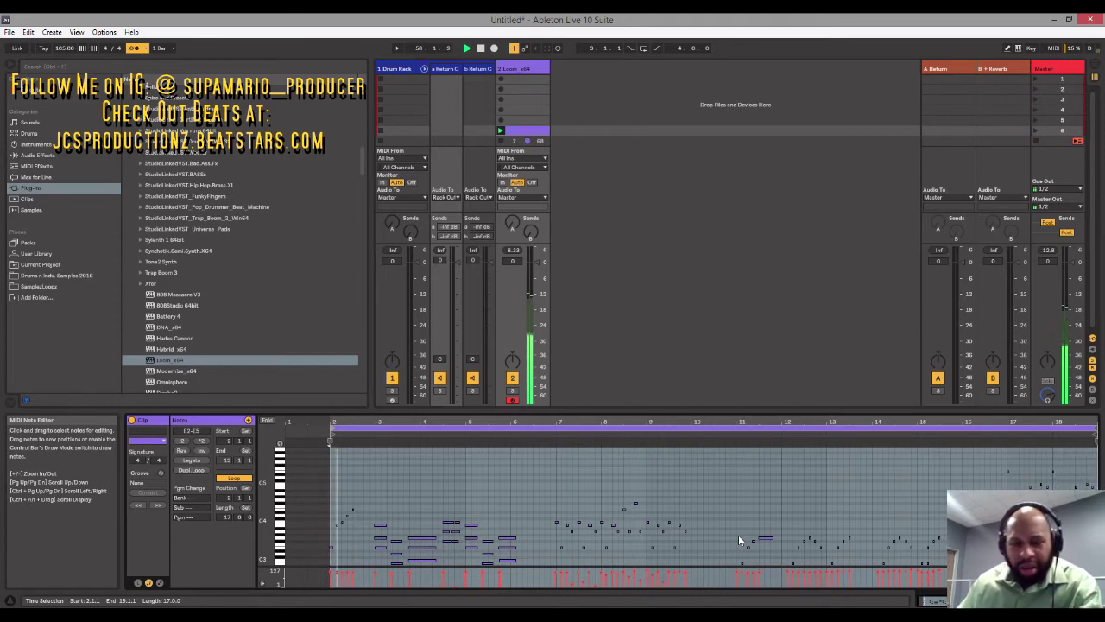
mouse_move(831, 616)
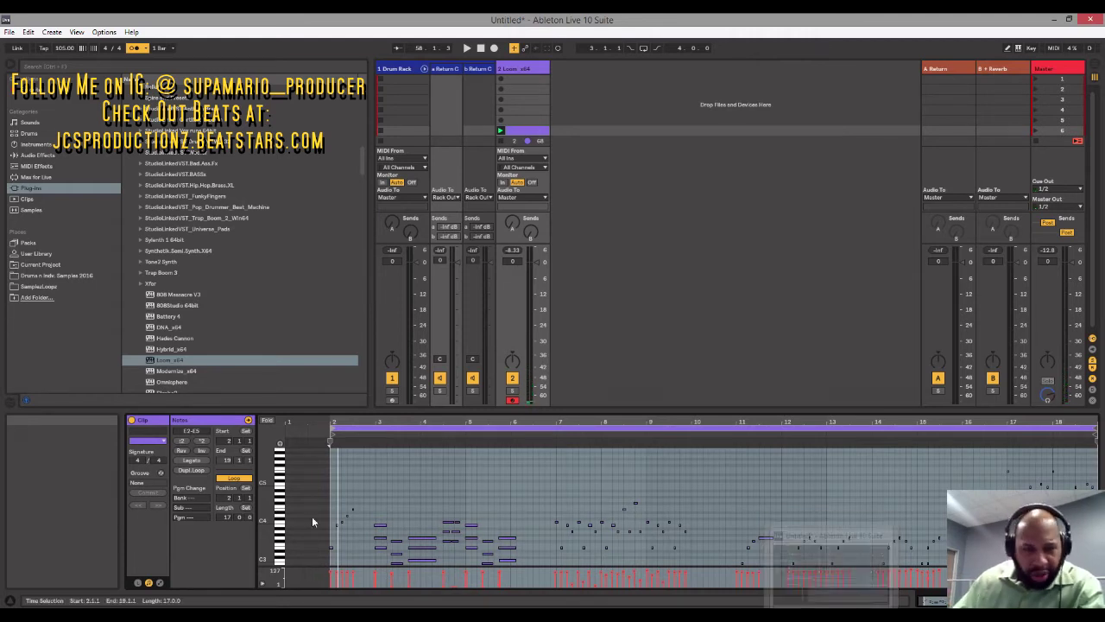
Shorten the captured clip's loop to bars 17–19 and place one copy each in scenes 1 and 2 of the Loom track.
left_click_drag(334, 422, 1007, 476)
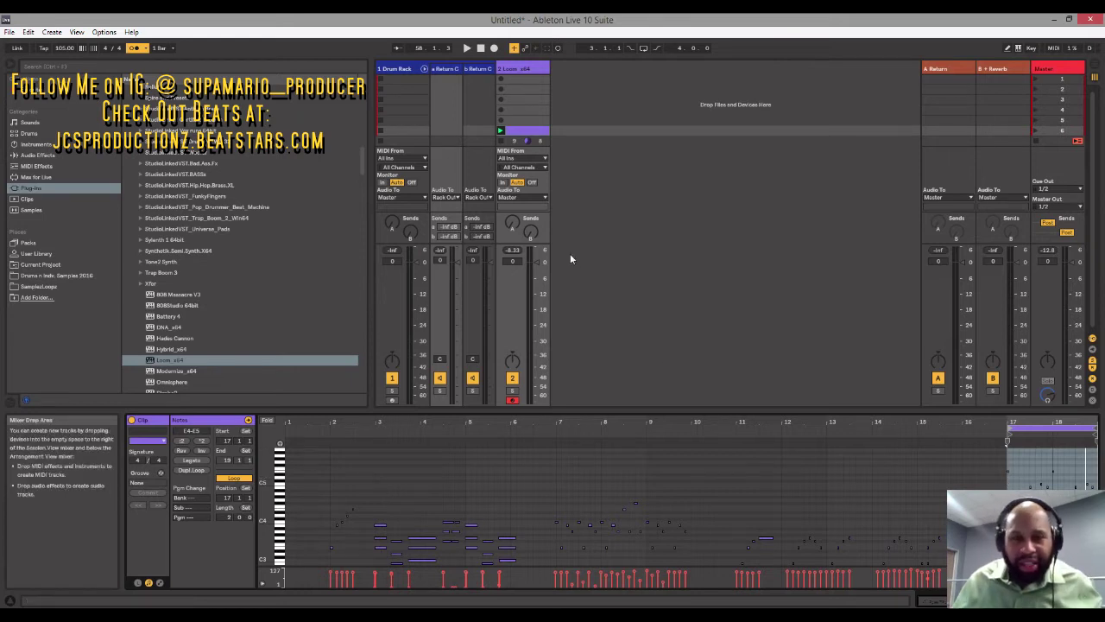
left_click_drag(537, 130, 539, 85)
left_click_drag(534, 131, 533, 88)
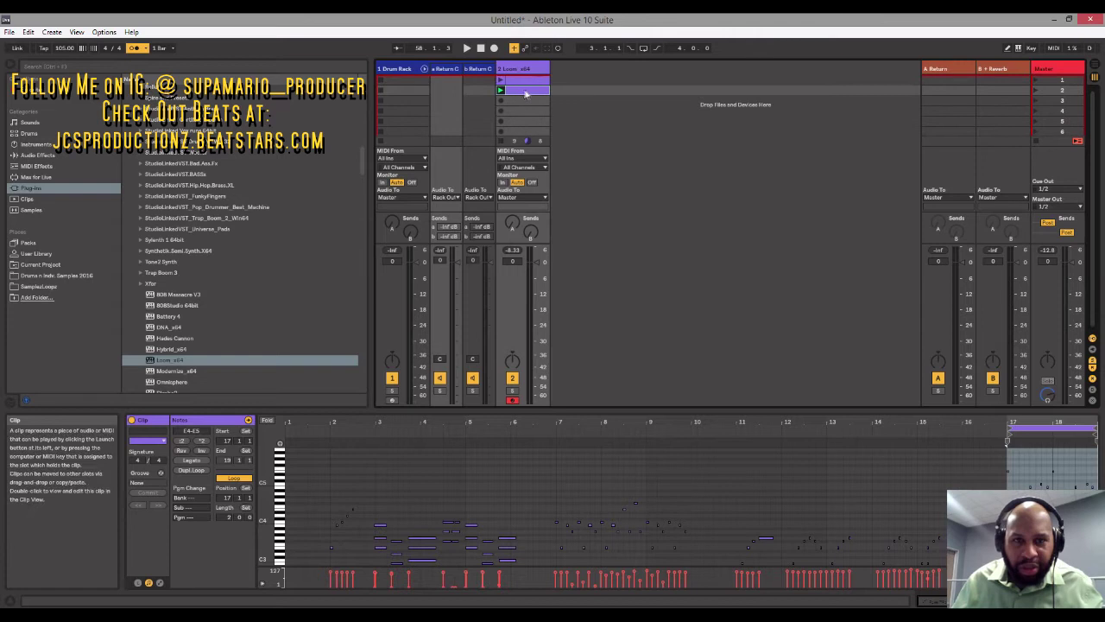
Set the scene 1 clip's loop to start at bar 12 and end at bar 14.
left_click(530, 81)
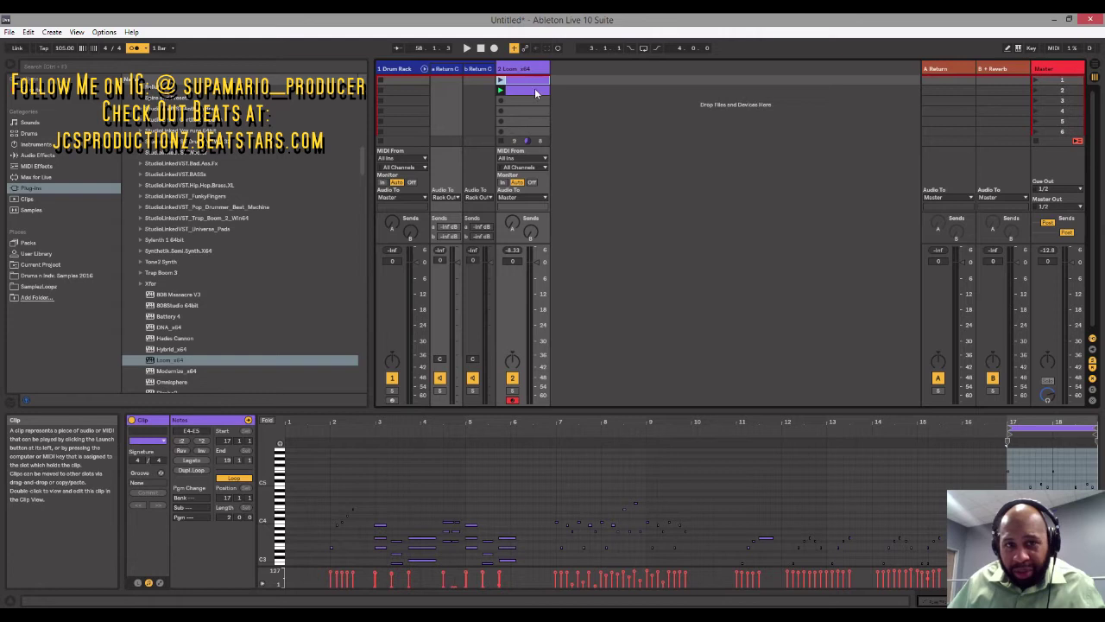
left_click(532, 88)
left_click(533, 84)
left_click(531, 94)
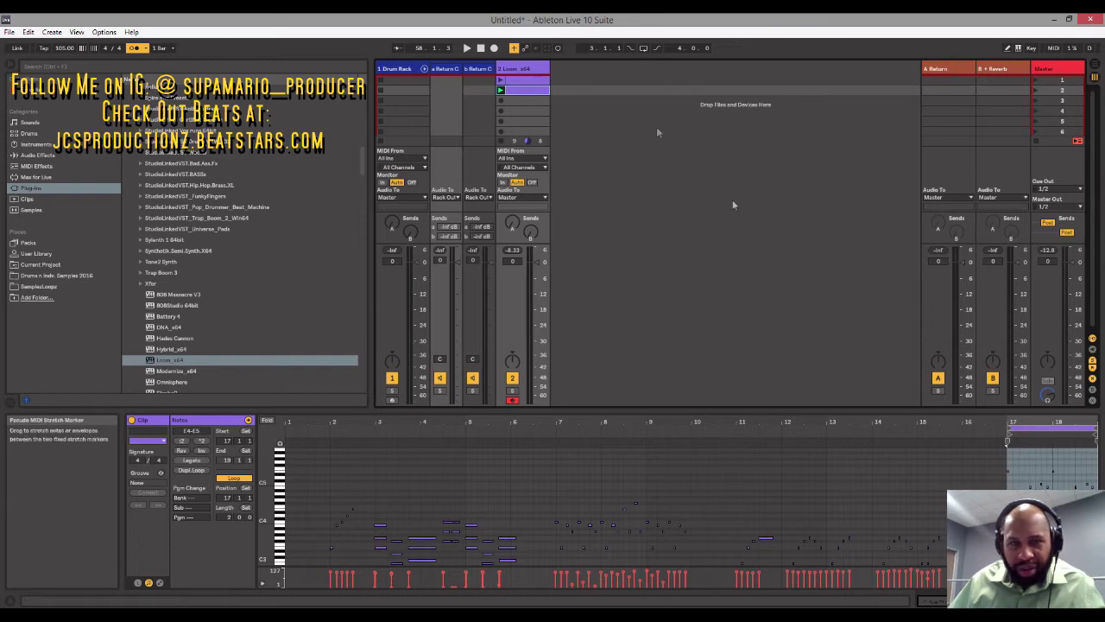
left_click(499, 89)
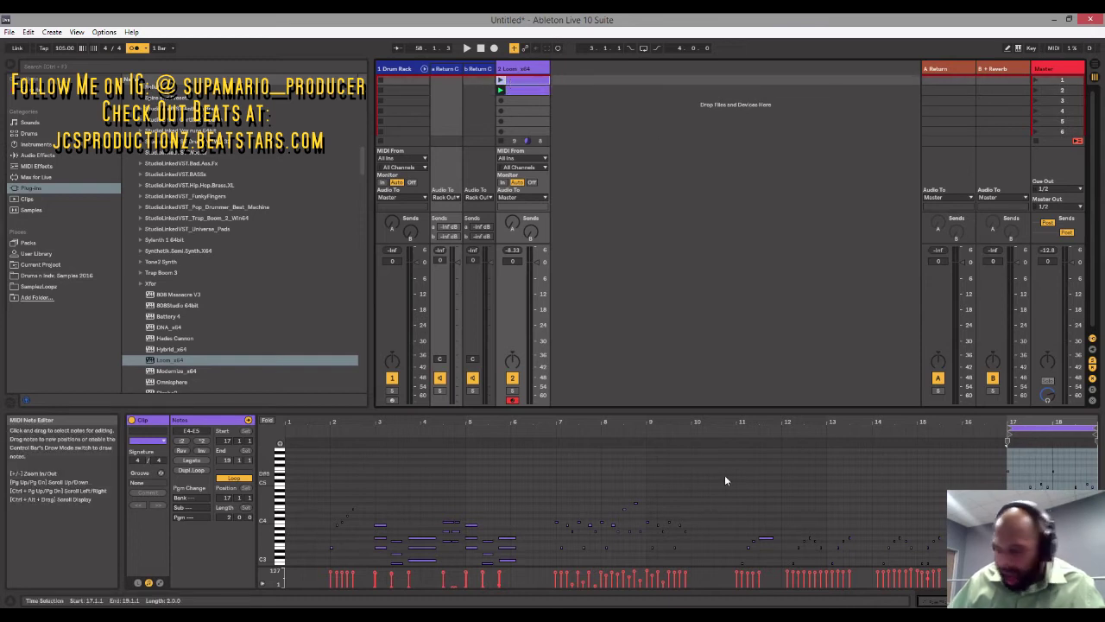
scroll(605, 501, "down", 3)
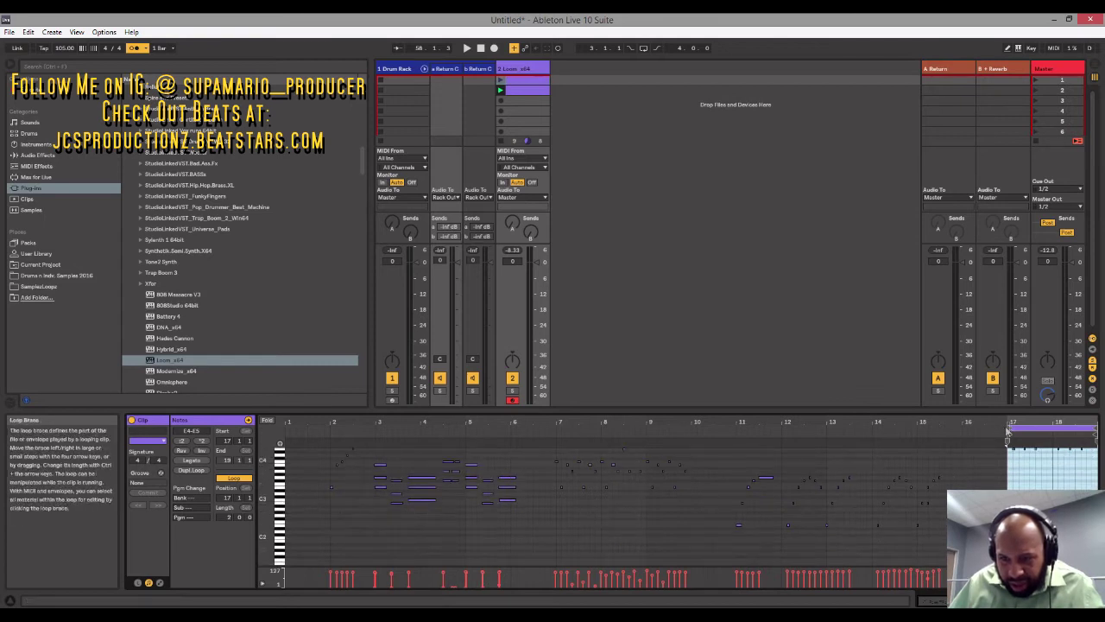
mouse_move(1008, 438)
left_mouse_down()
mouse_move(834, 483)
mouse_move(782, 524)
left_mouse_up()
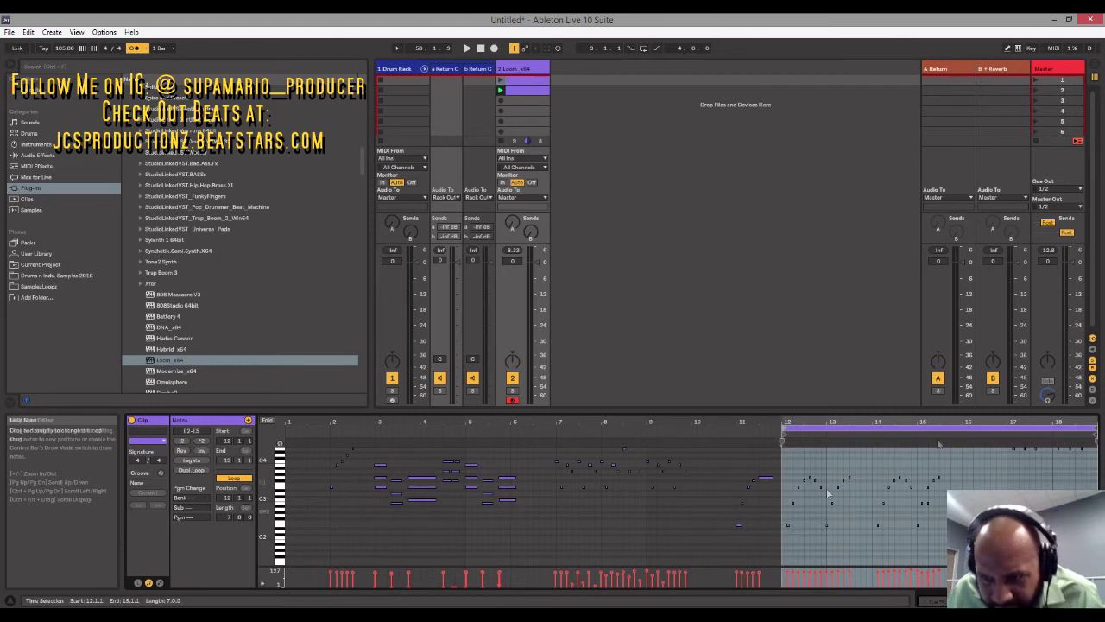
mouse_move(1100, 436)
left_mouse_down()
mouse_move(1084, 466)
mouse_move(868, 530)
left_mouse_up()
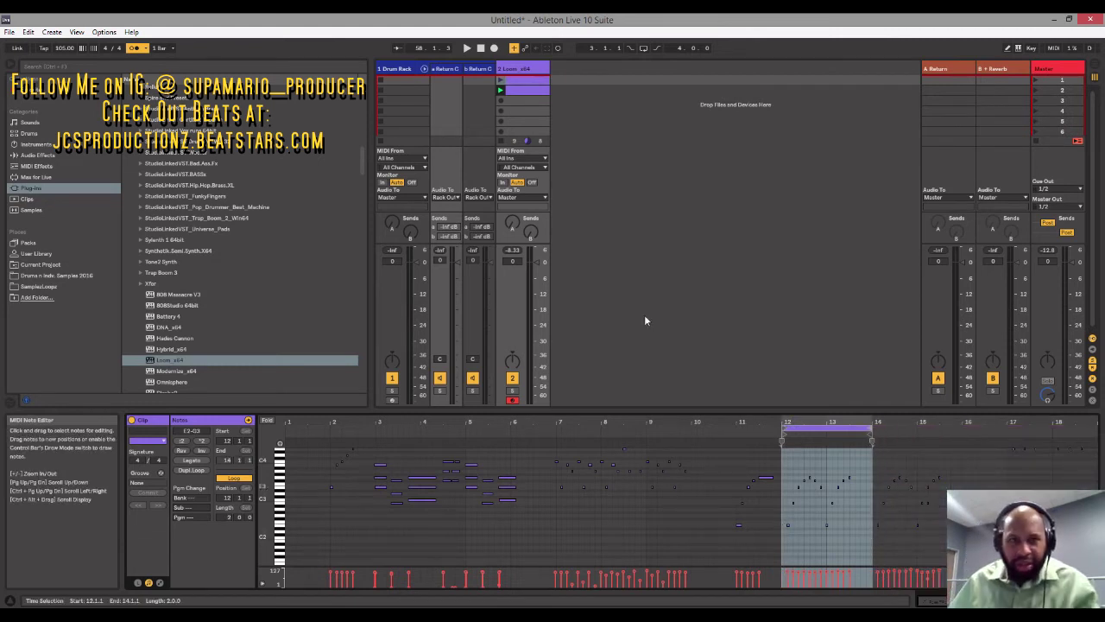
Play the scene 1 and scene 2 clips in turn to compare the two loops.
left_click(501, 89)
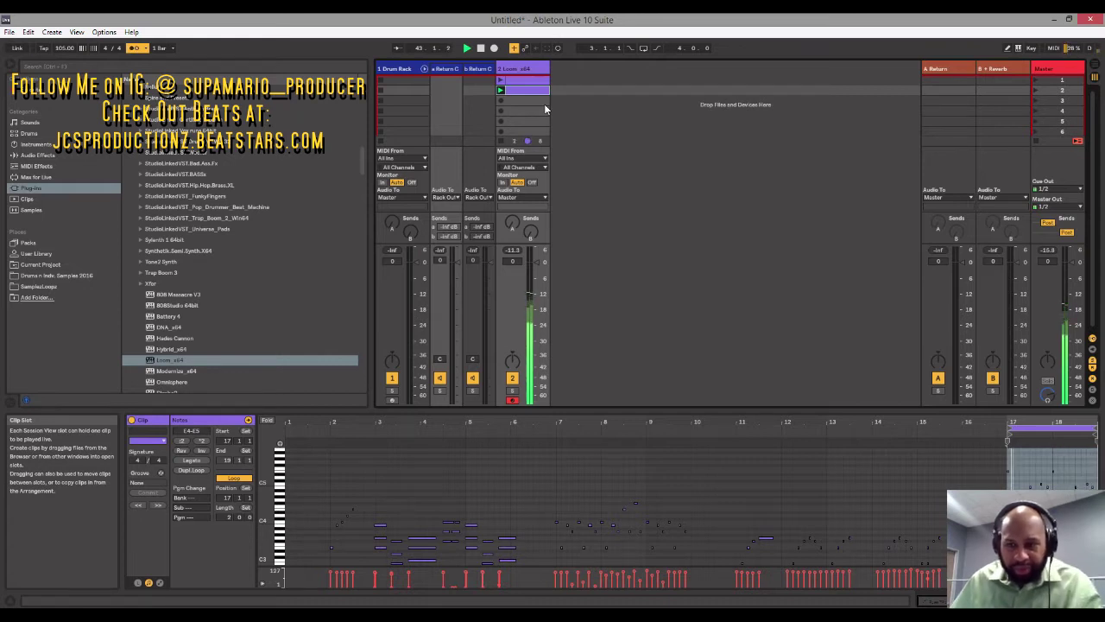
key("space")
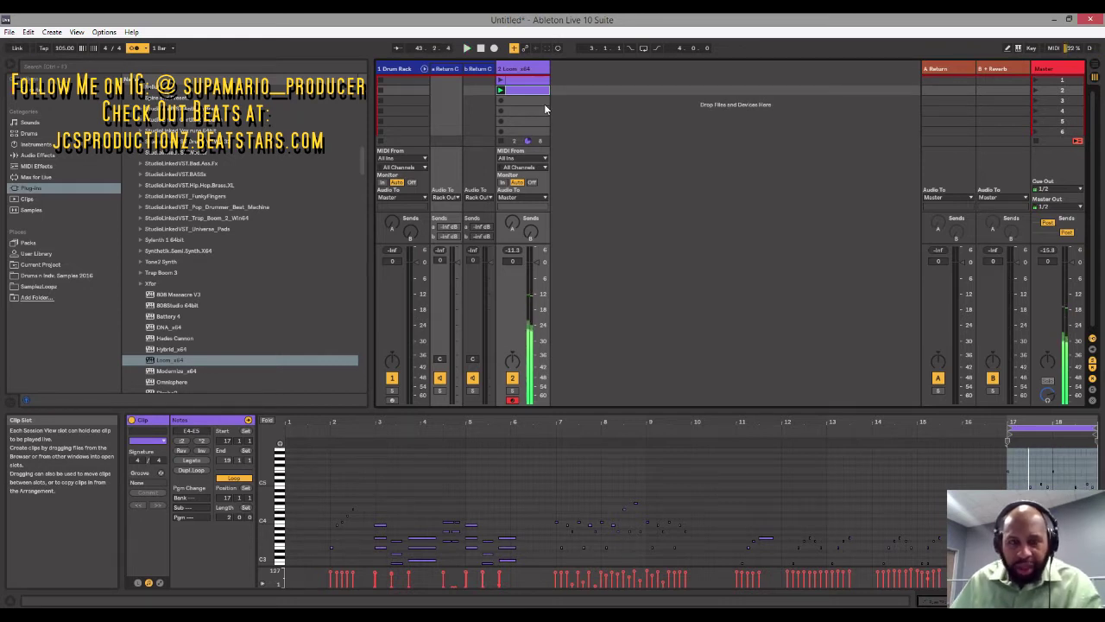
left_click(500, 82)
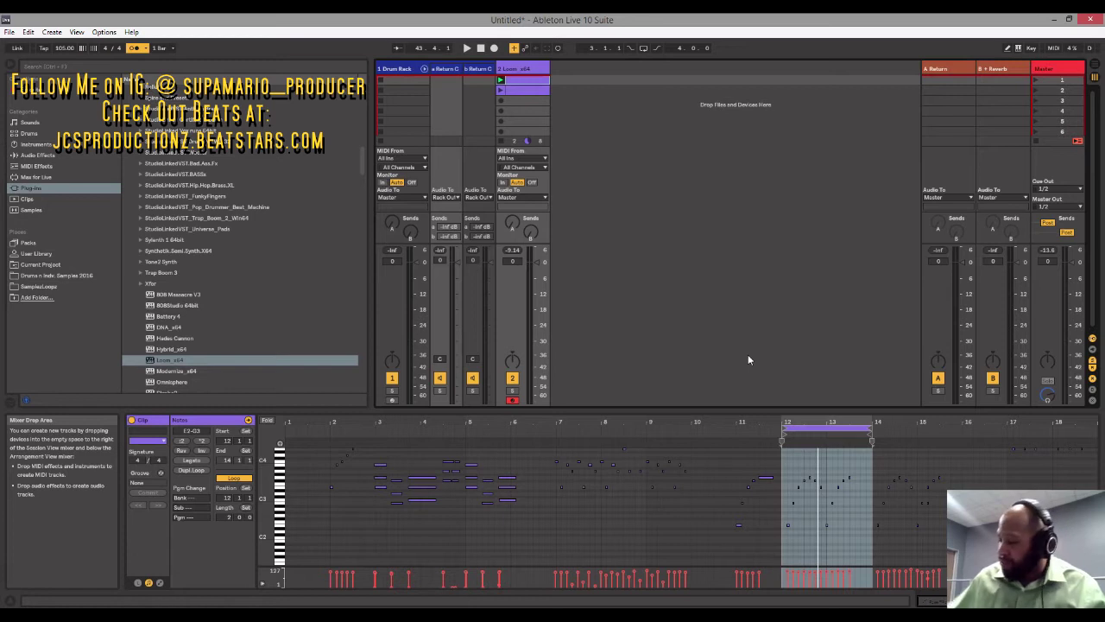
key("space")
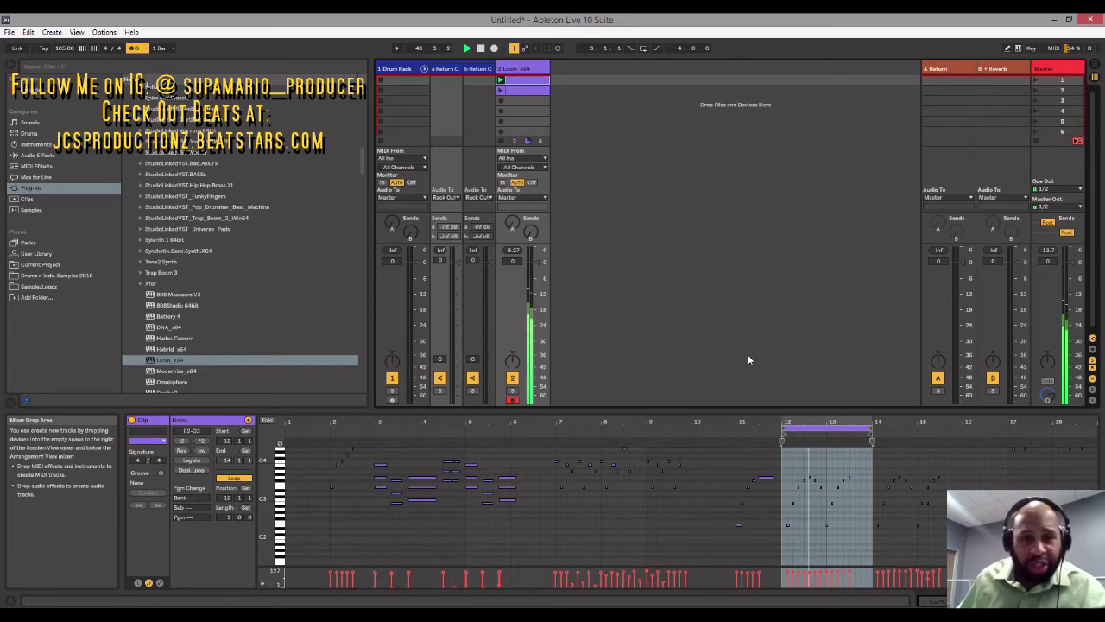
key("Down")
key("Return")
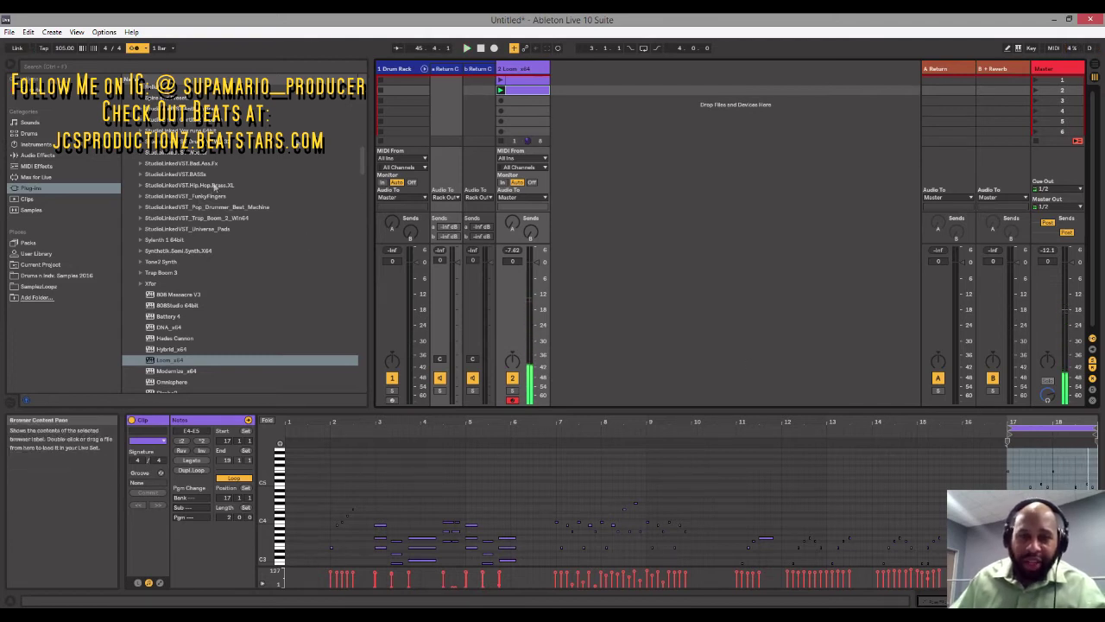
Colour the scene 1 clip bright green and compare it with the scene 2 clip.
right_click(524, 86)
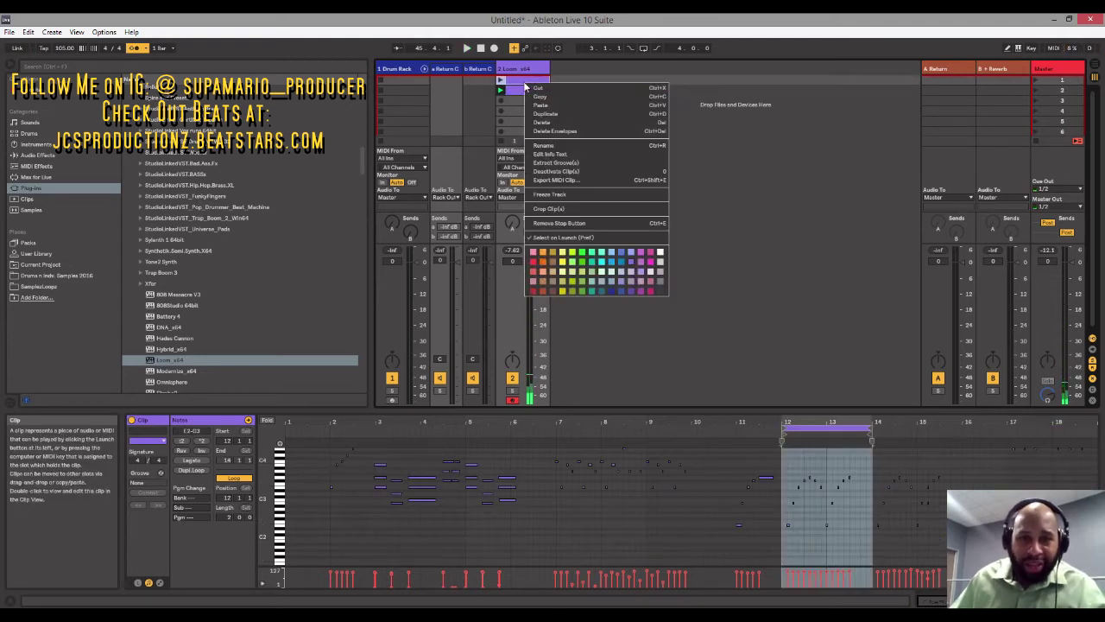
left_click(583, 253)
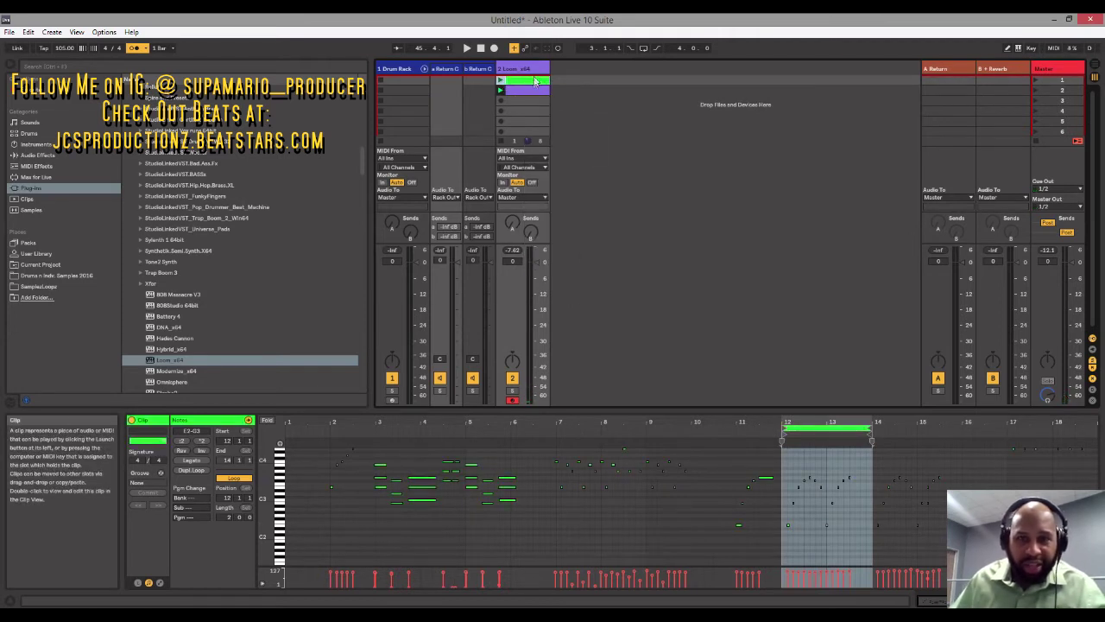
left_click(532, 89)
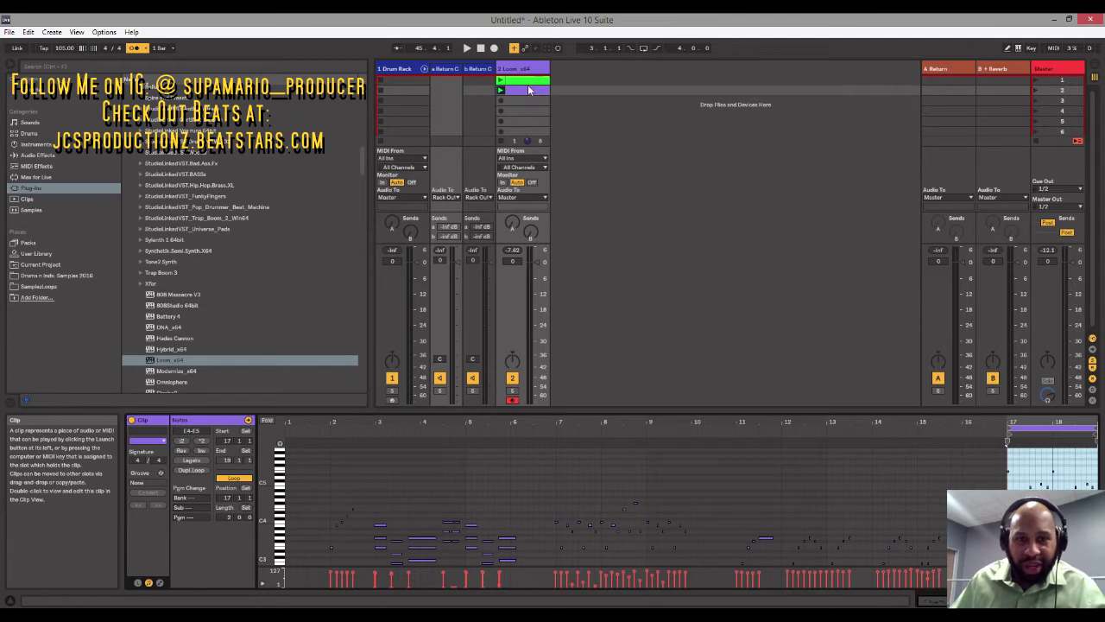
left_click(525, 81)
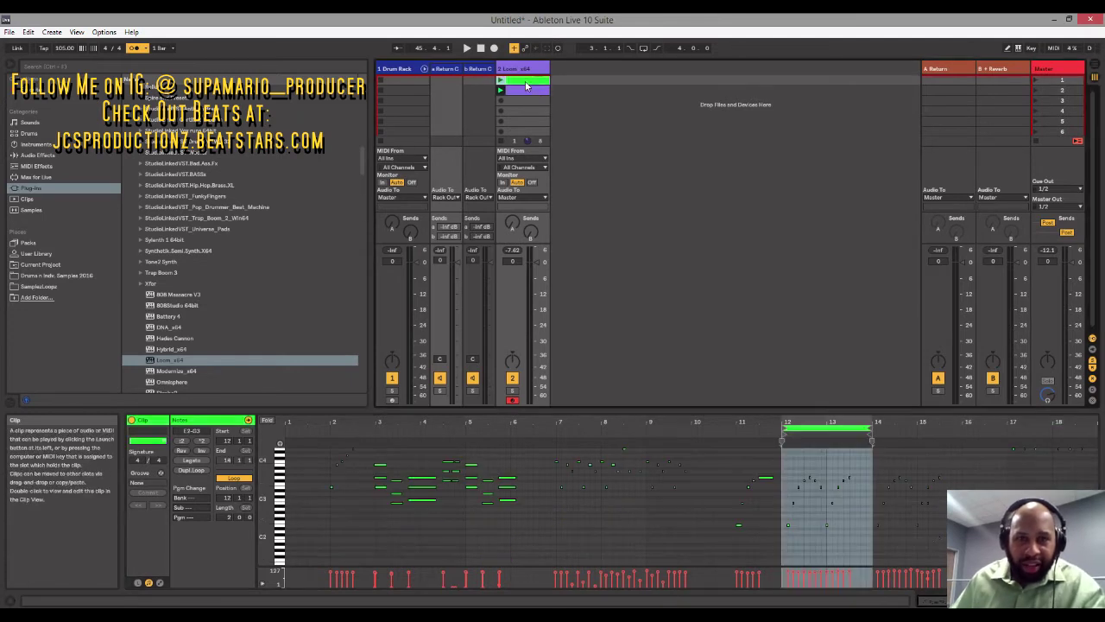
Rename the green scene 1 clip as "middle cap".
right_click(528, 81)
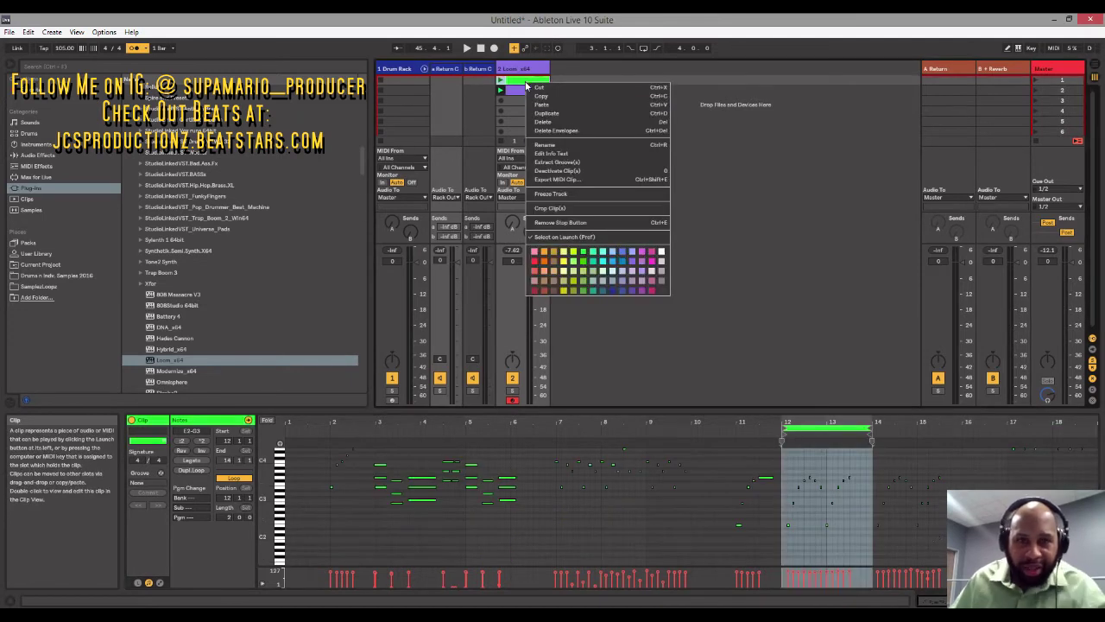
left_click(551, 146)
type("mloddis")
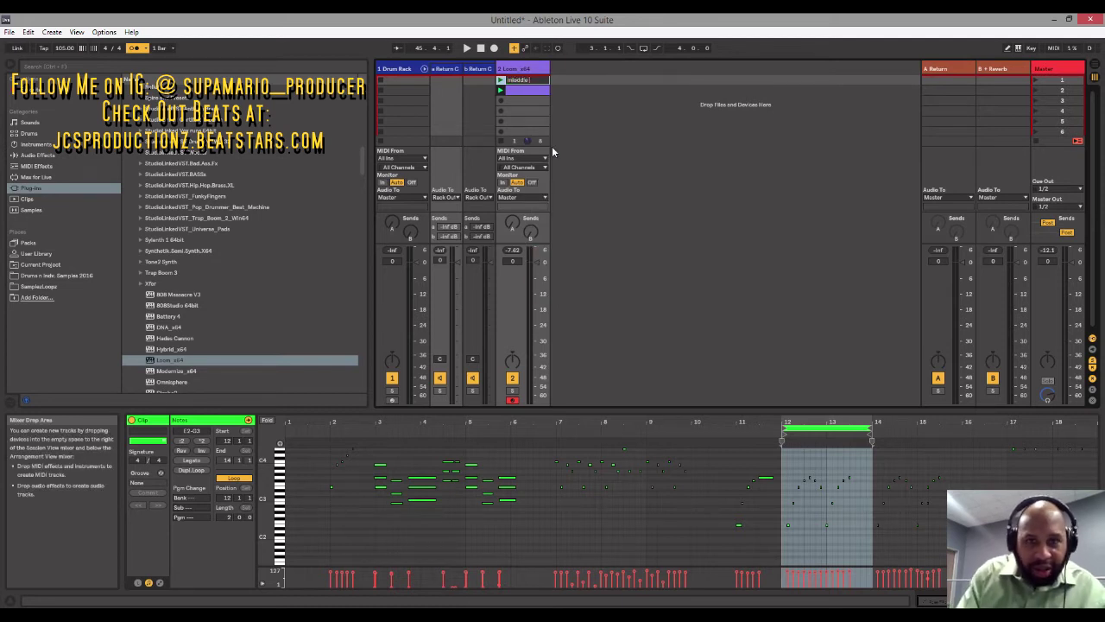
type(" cu")
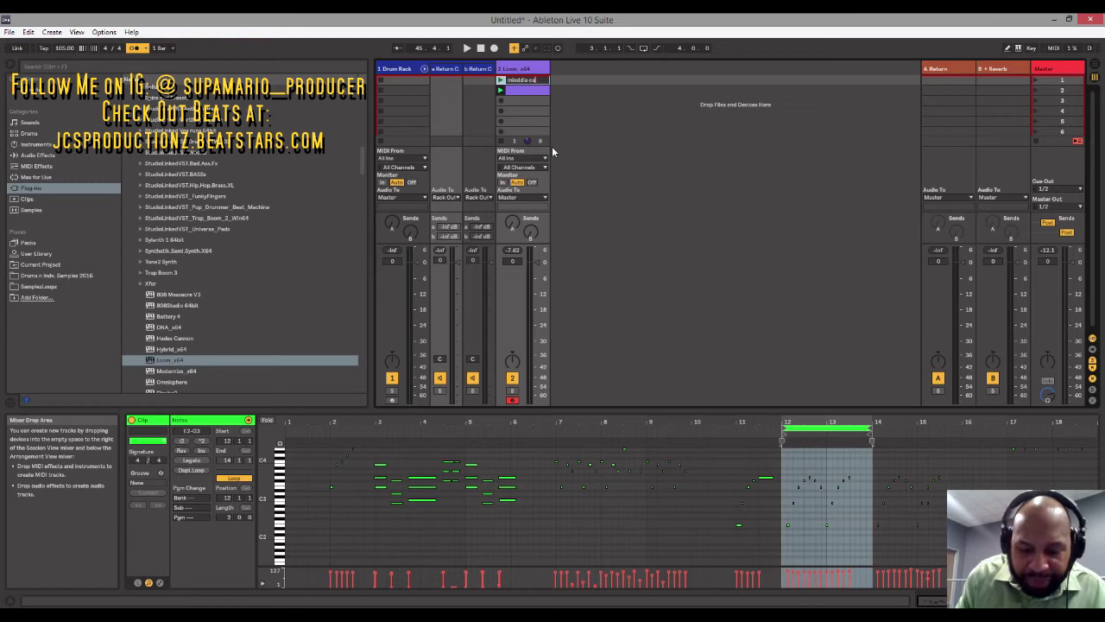
key("BackSpace")
key("BackSpace")
key("BackSpace")
key("BackSpace")
key("BackSpace")
key("BackSpace")
key("BackSpace")
key("BackSpace")
type("ddl")
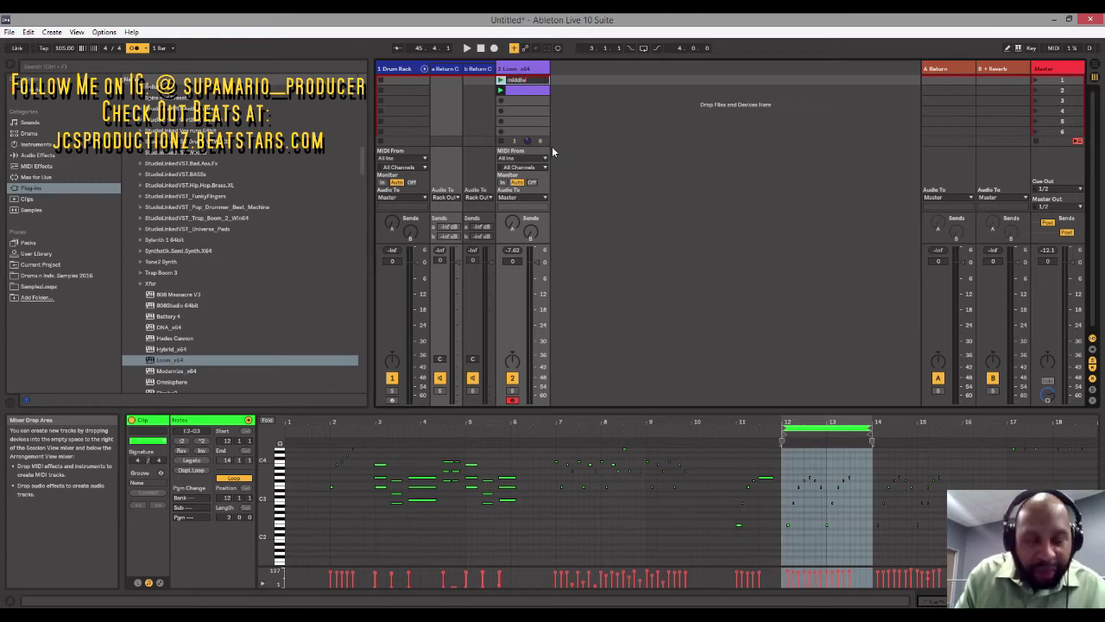
type("e cup")
key("Return")
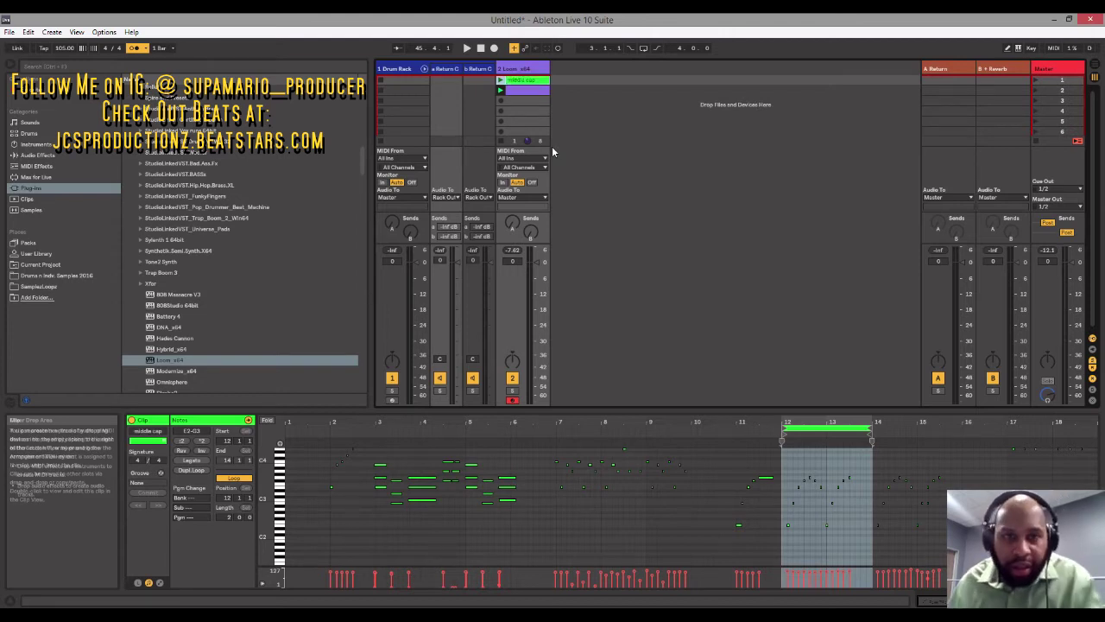
Rename the purple scene 2 clip as "last 2 cap".
right_click(544, 90)
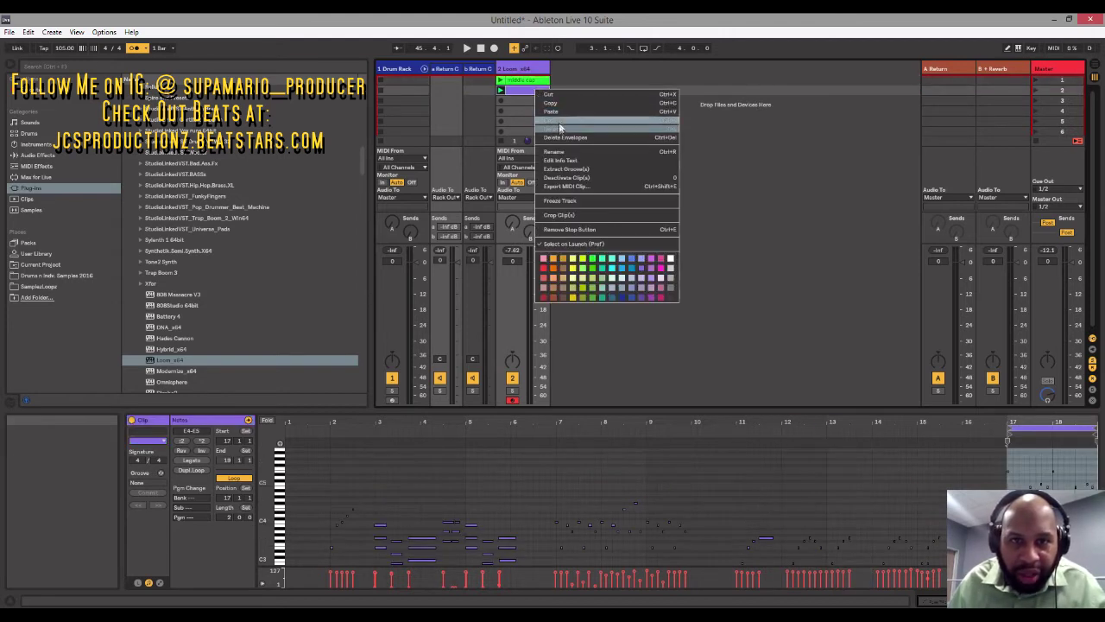
left_click(559, 153)
type("last 2 cap")
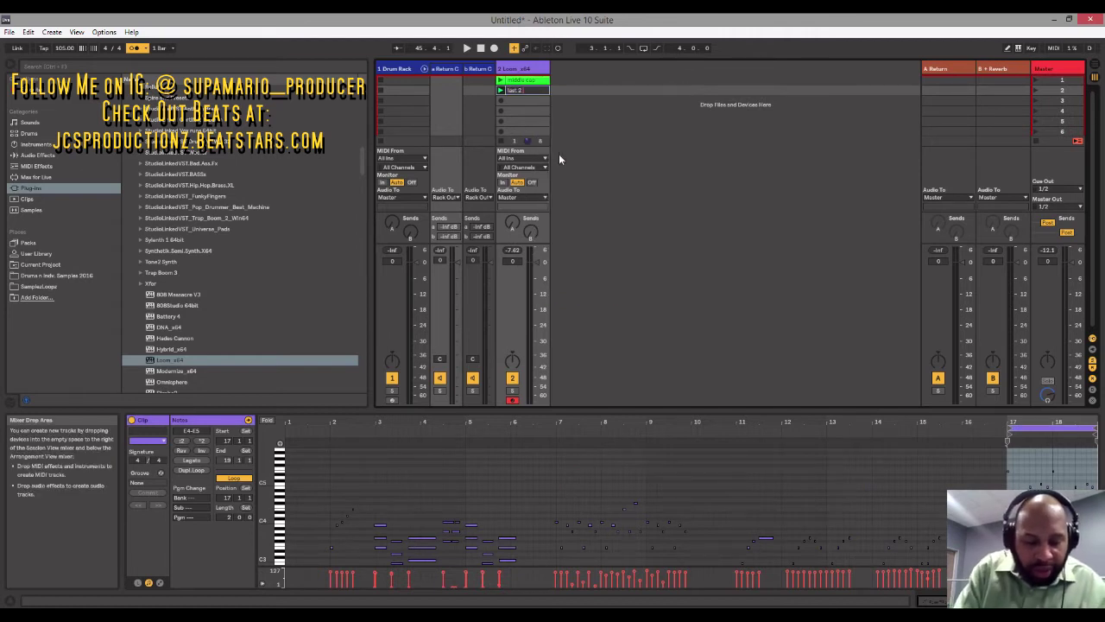
key("Return")
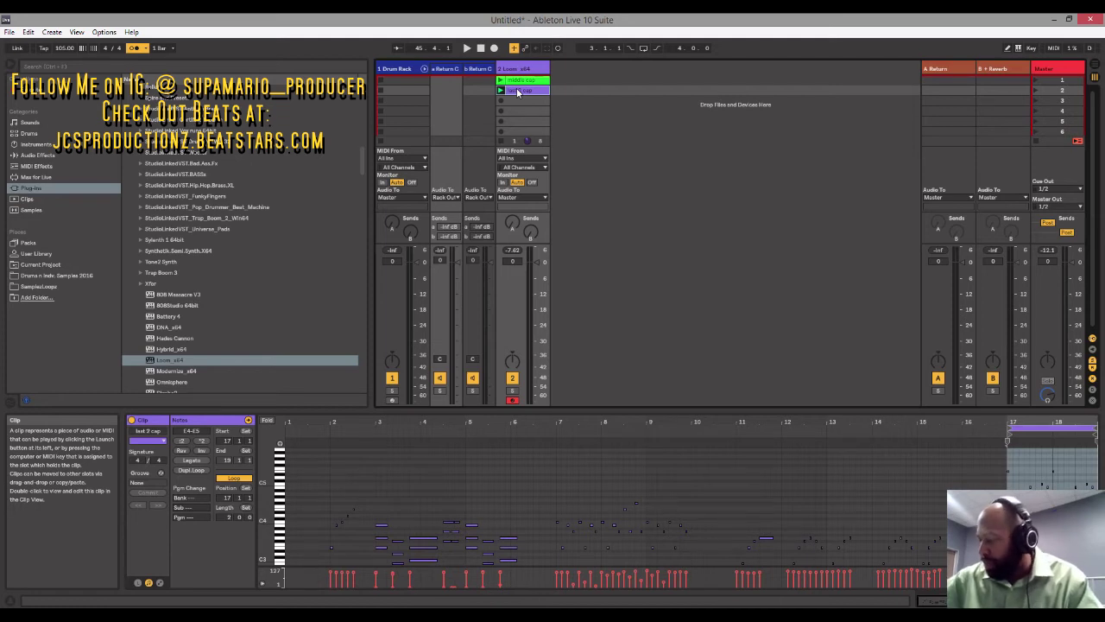
Crop the "last 2 cap" and "middle cap" clips to their two-bar loops, playing each one.
left_click(518, 93)
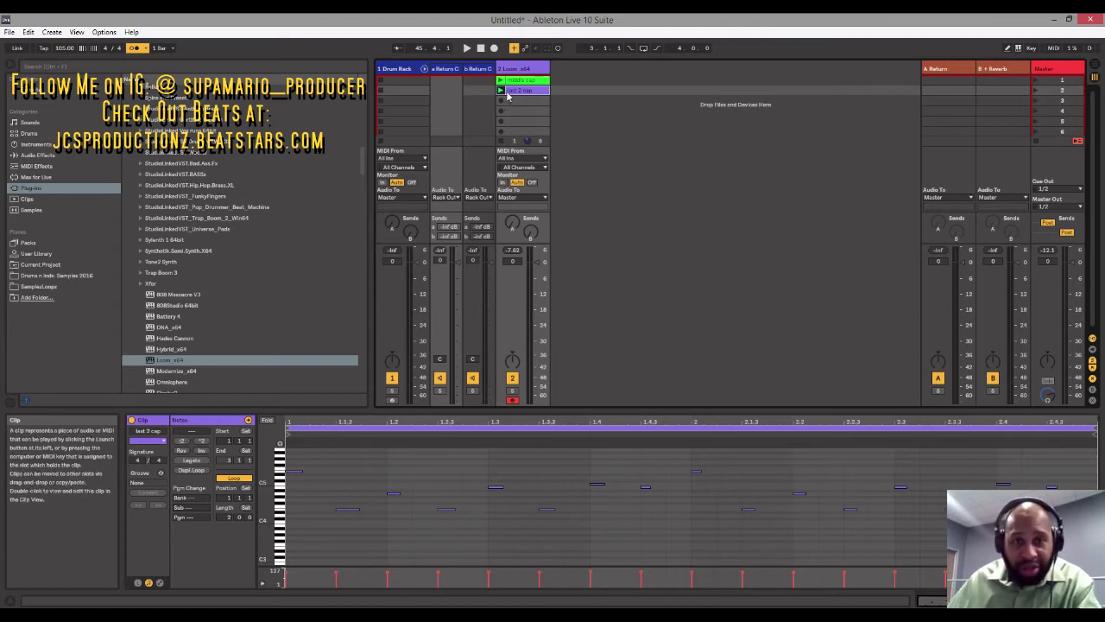
left_click(502, 91)
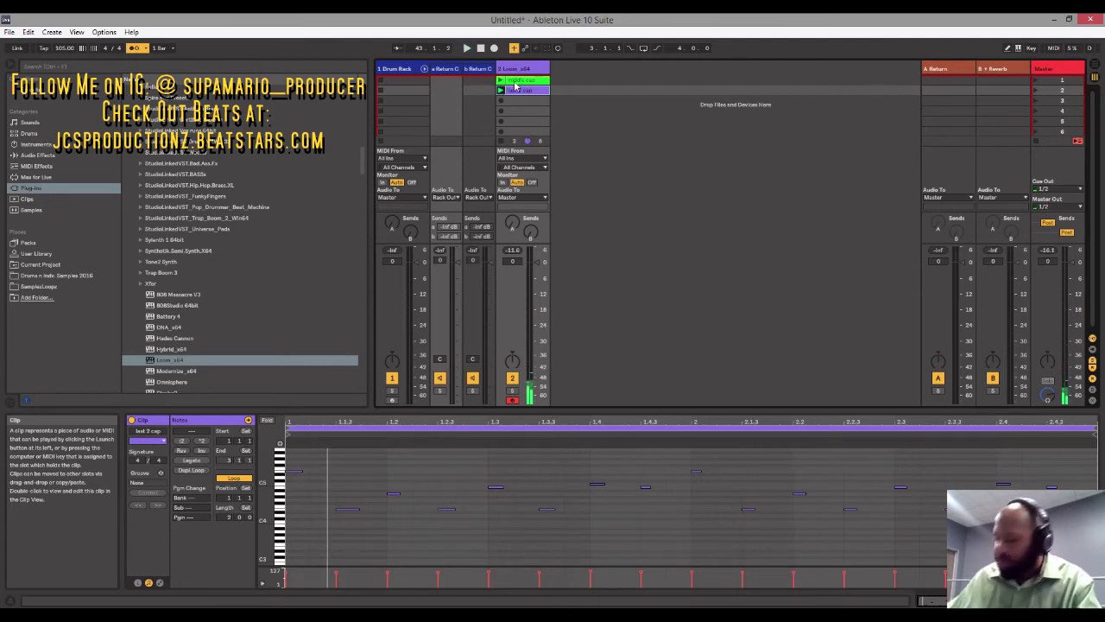
left_click(516, 84)
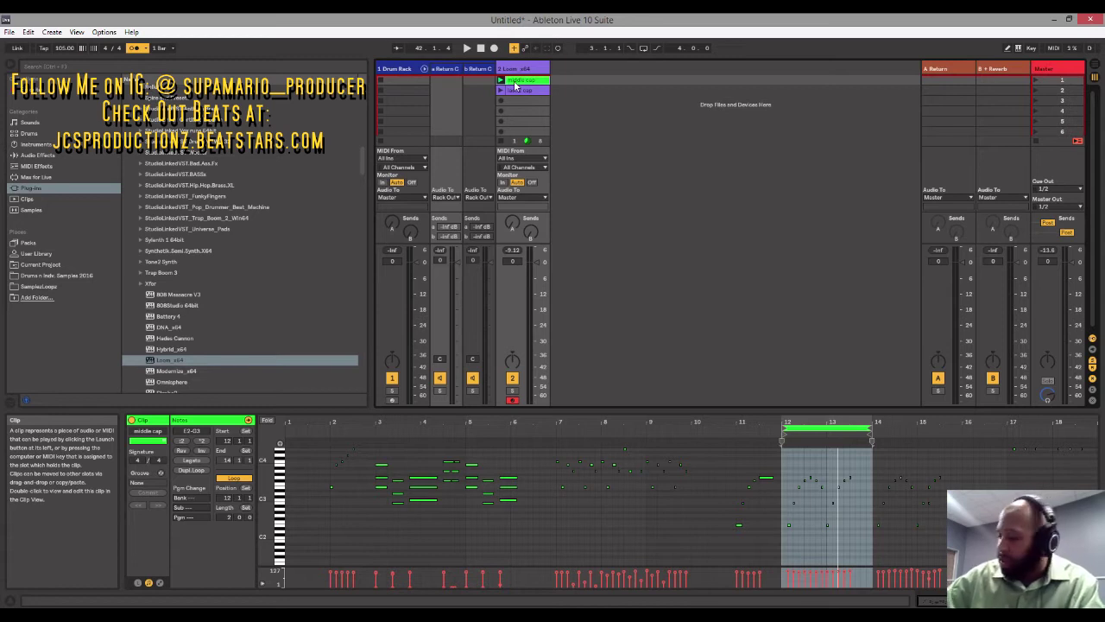
left_click(516, 83)
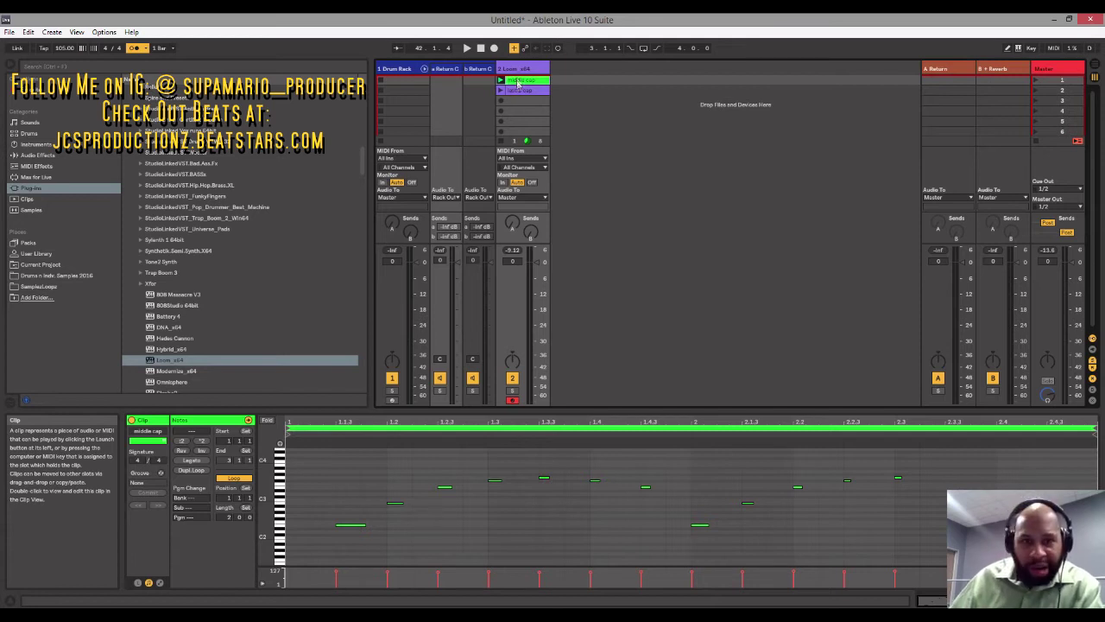
Play the cropped "middle cap" clip and examine the notes of both cropped clips.
left_click(518, 91)
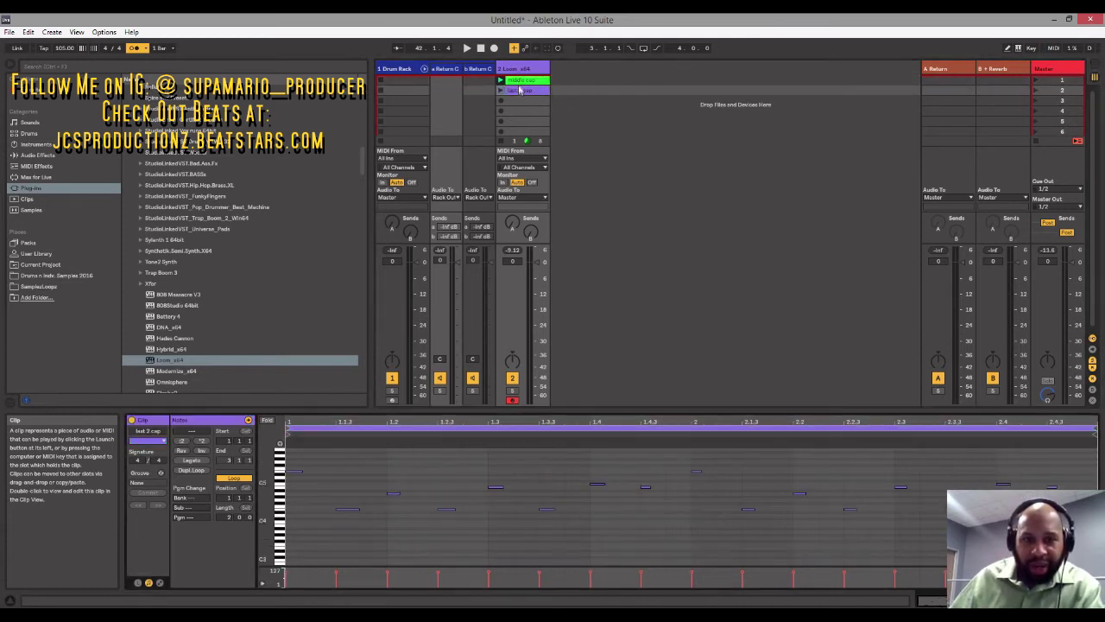
left_click(519, 82)
key("Return")
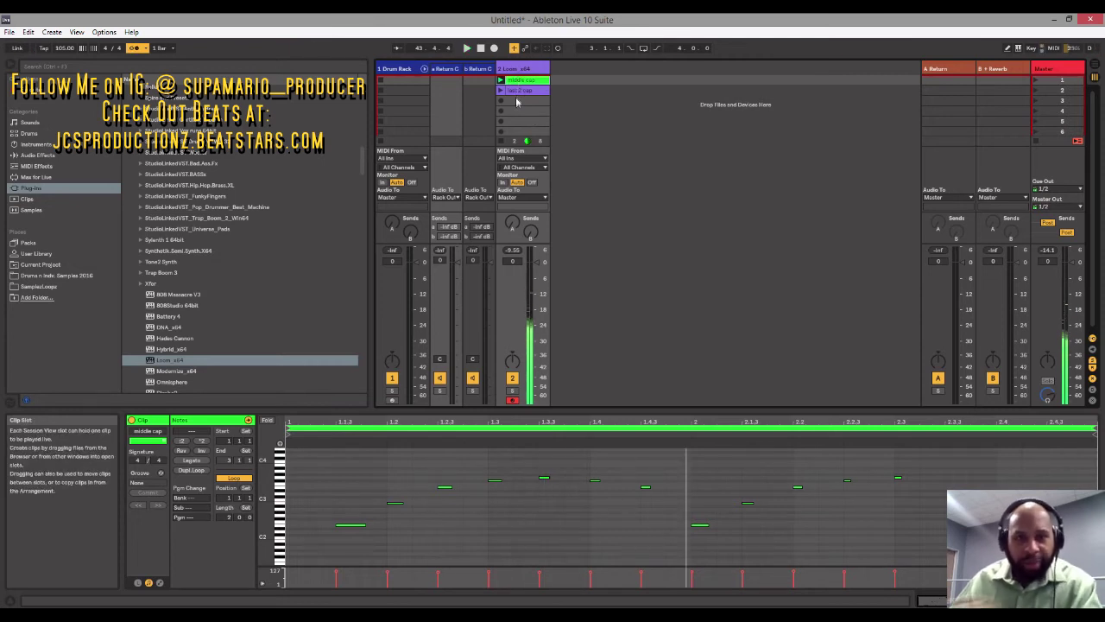
left_click(518, 90)
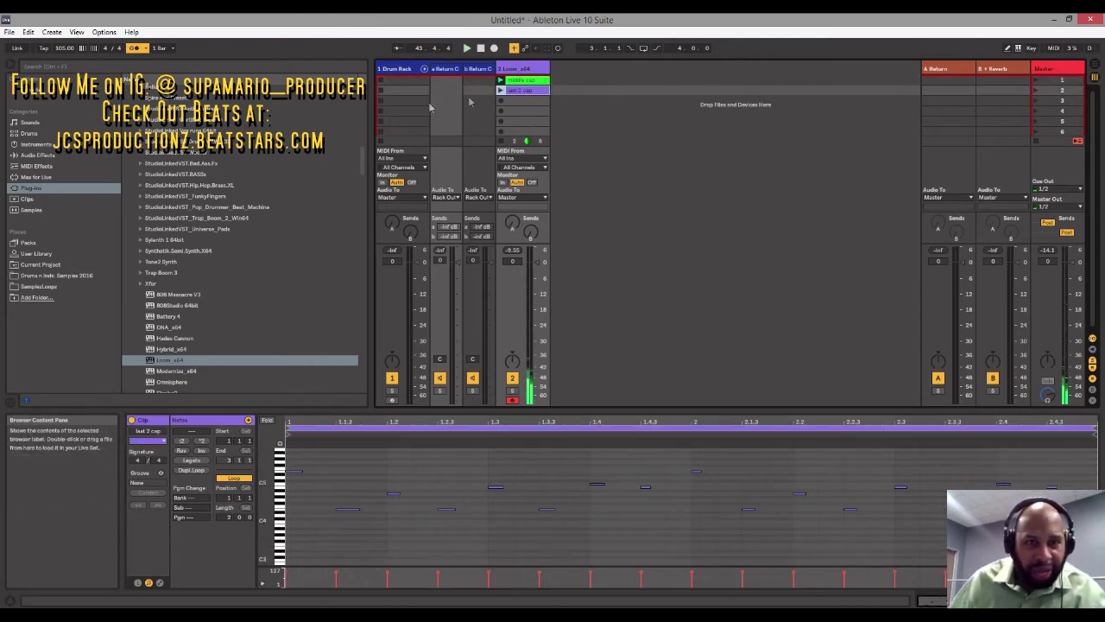
Select the Drum Rack track, expand the "WavSupply - KC Supreme - Ziplock (Drum Kit)" folder in Drums n Indv. Samples 2016, and start playback.
left_click(390, 69)
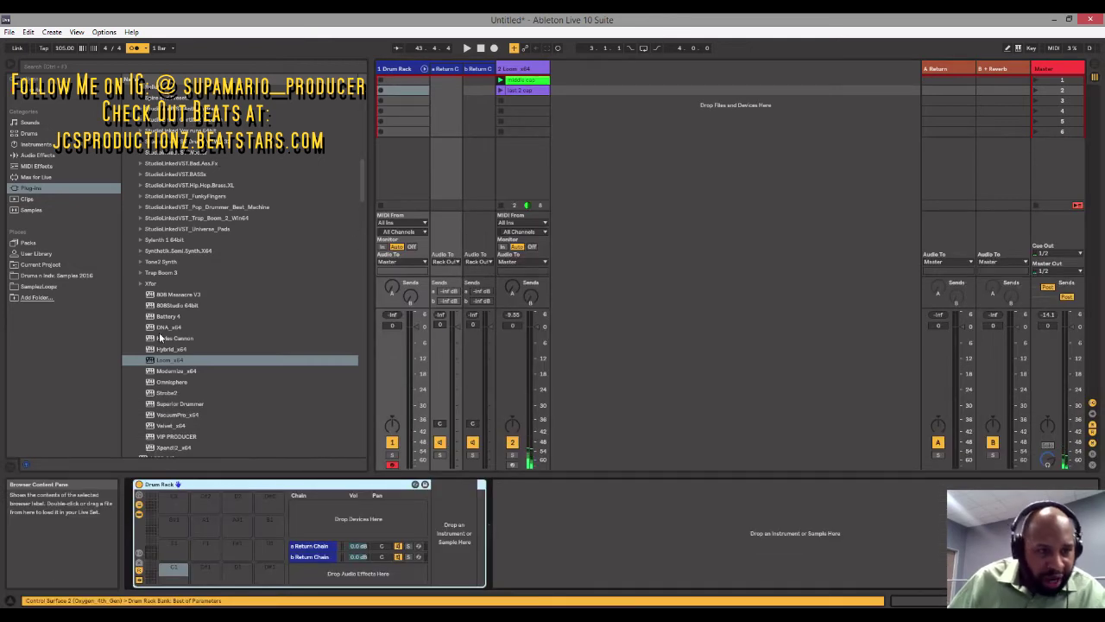
left_click(53, 276)
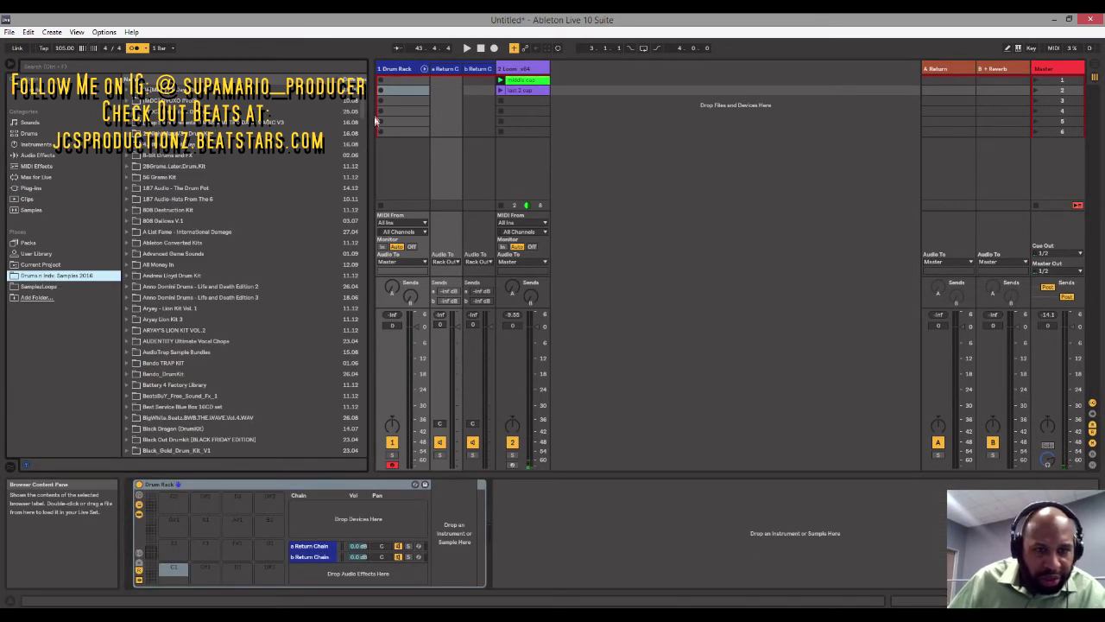
left_click_drag(365, 109, 352, 429)
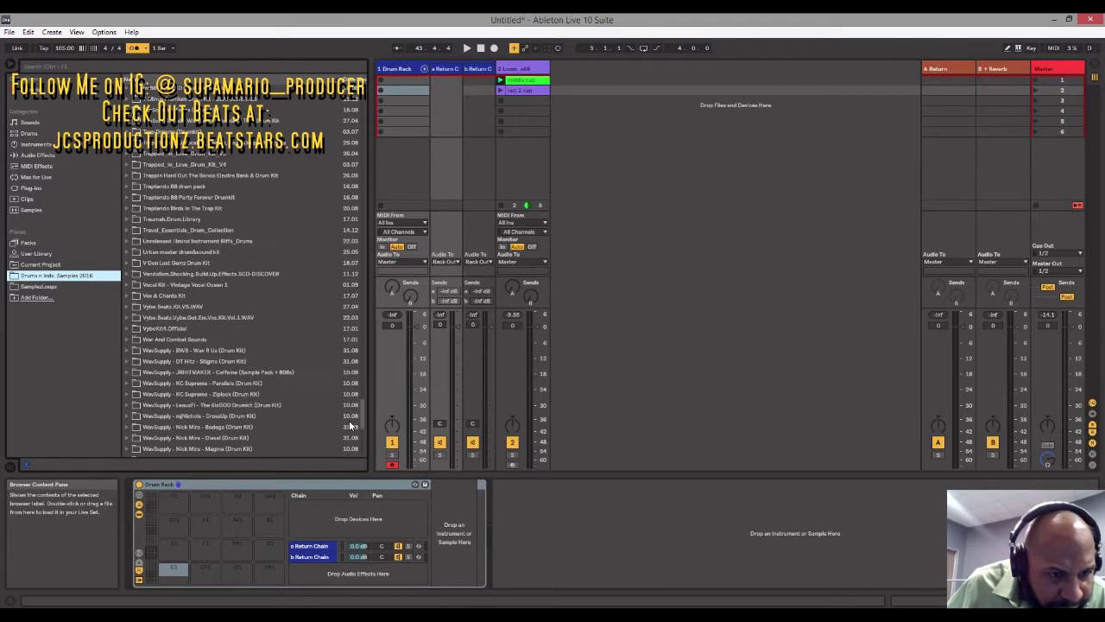
left_click(168, 393)
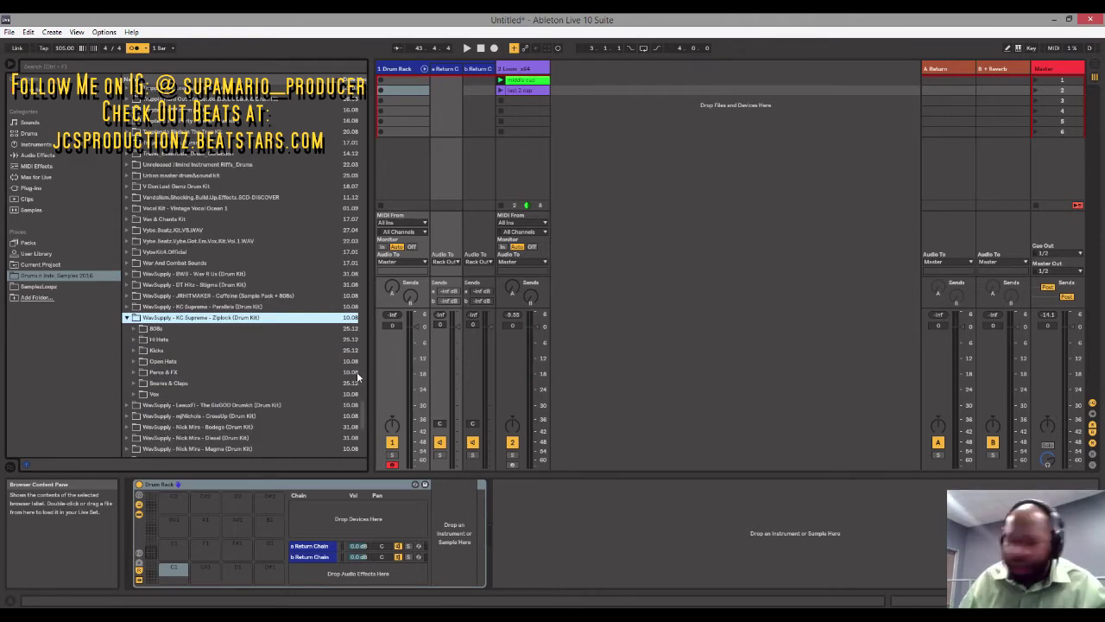
key("space")
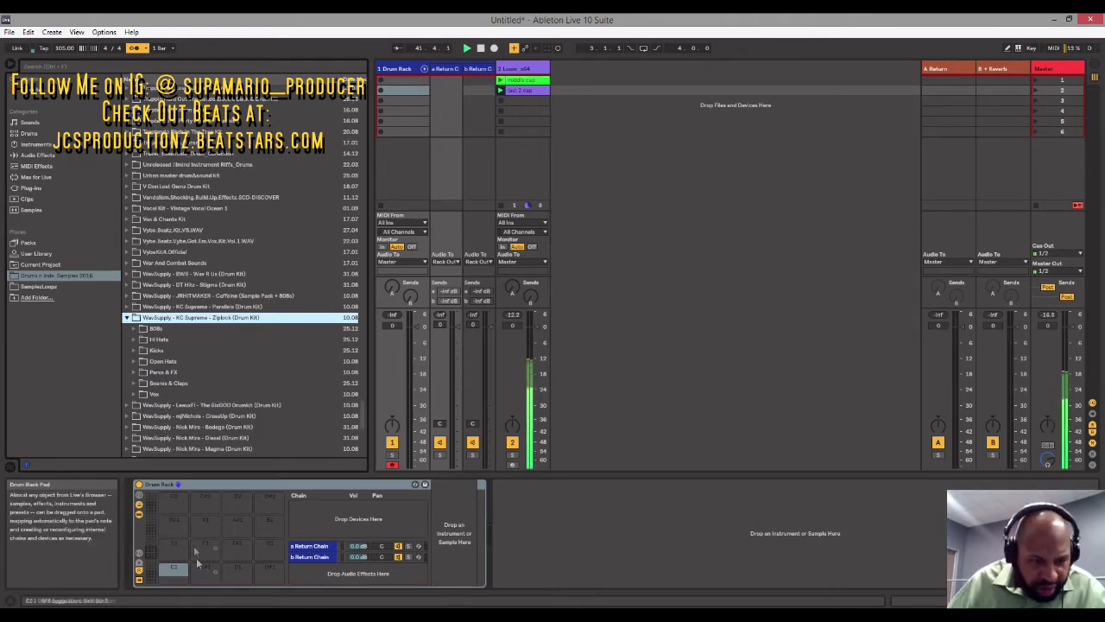
Audition the samples in the Kicks folder over the playing melody loop.
left_click(157, 351)
left_click(157, 353)
left_click(164, 362)
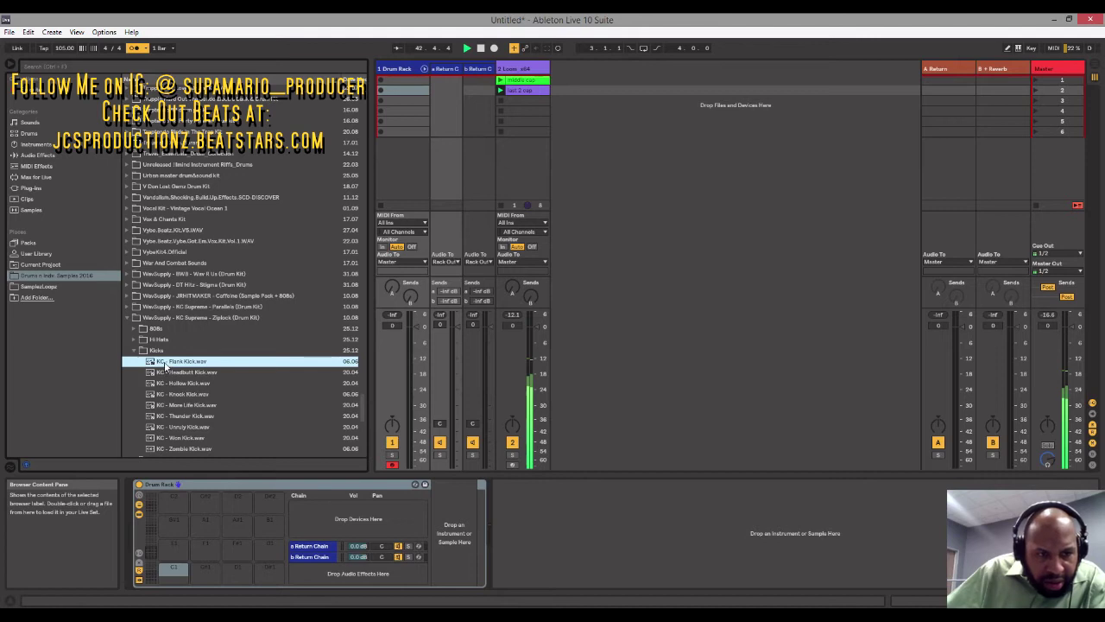
key("Up")
key("Down")
key("Down")
key("Down")
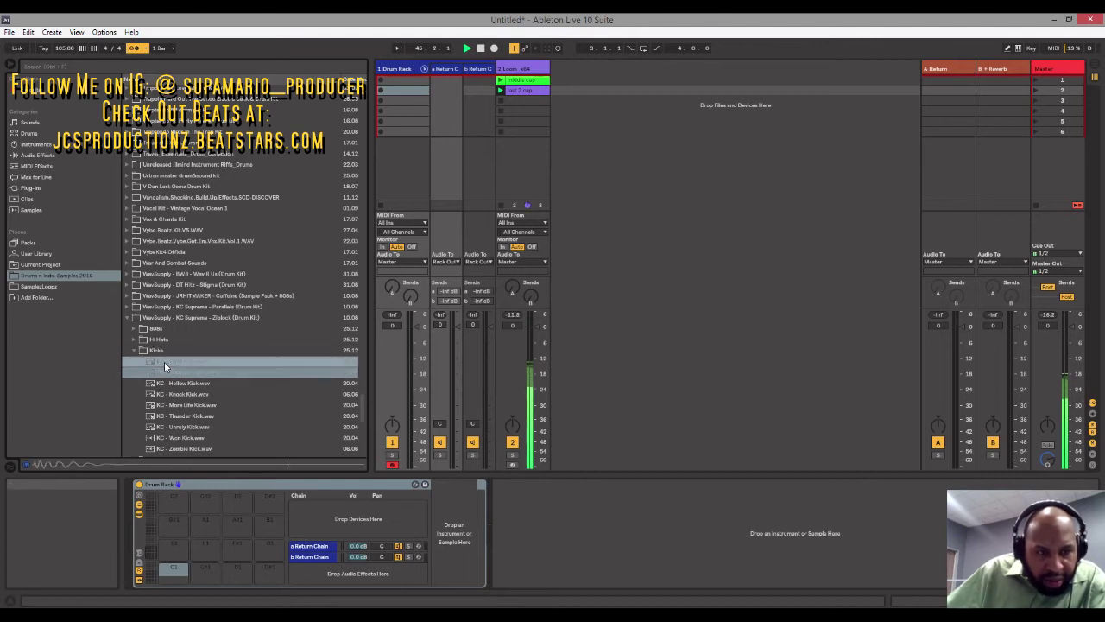
key("Down")
key("Down")
key("Down")
key("Down")
key("Down")
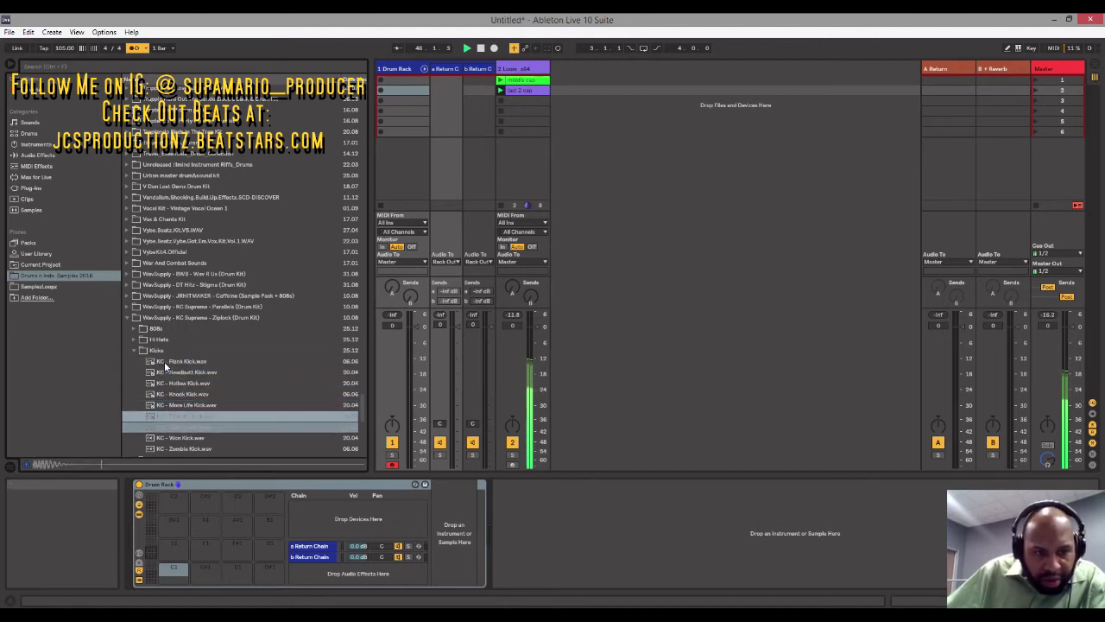
key("Down")
key("Down")
key("Up")
key("Up")
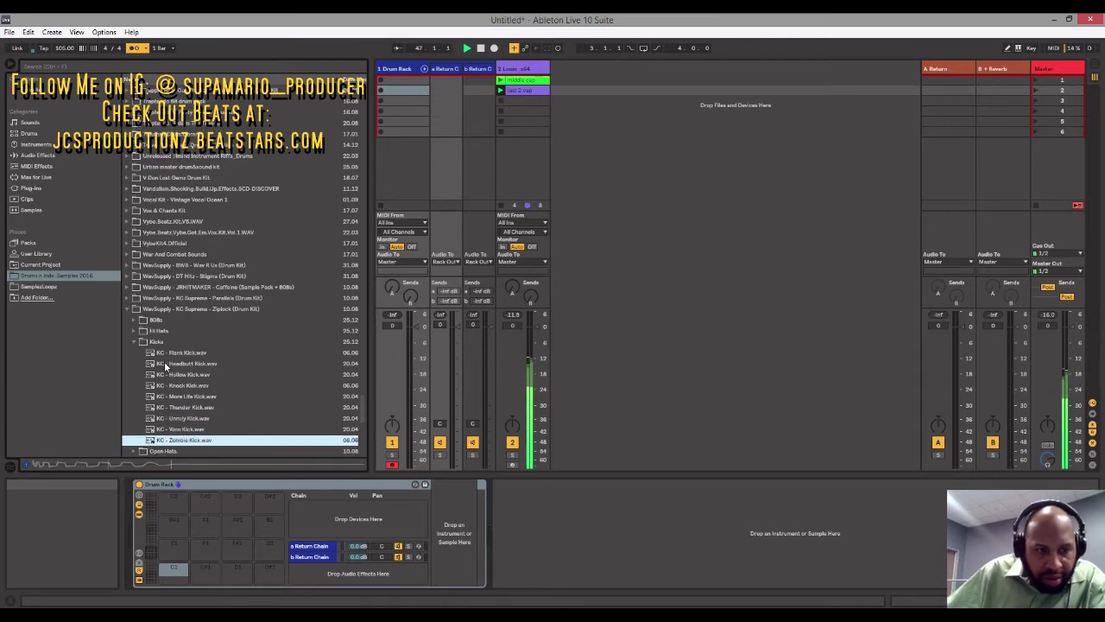
Pick "KC - More Life Kick.wav" and load it onto the Drum Rack's A1 pad.
key("Up")
key("Up")
key("Up")
key("Up")
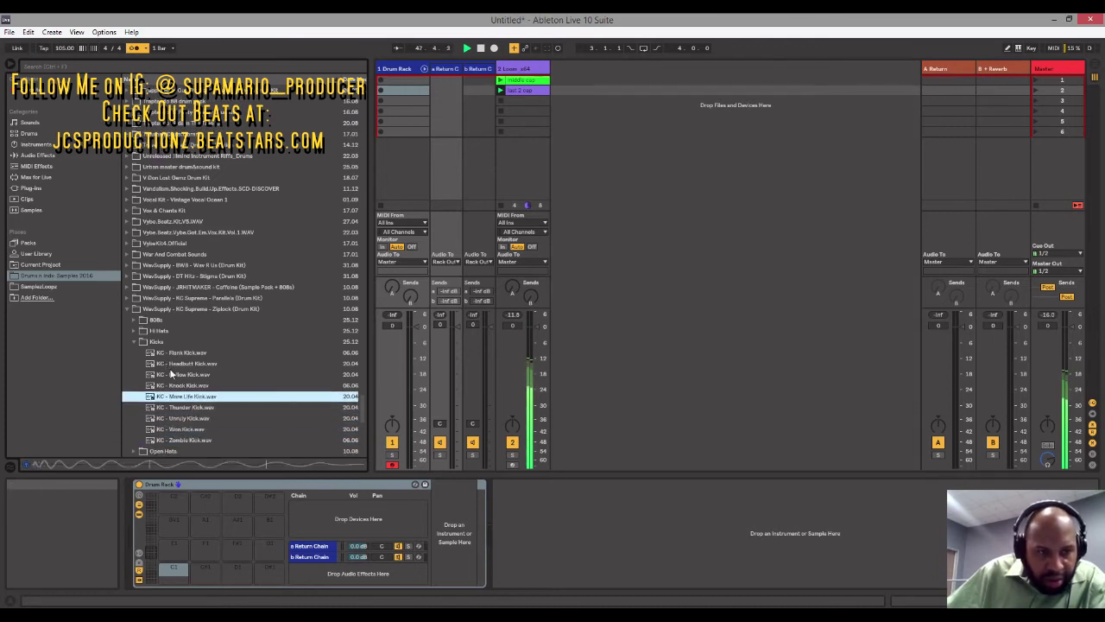
key("Down")
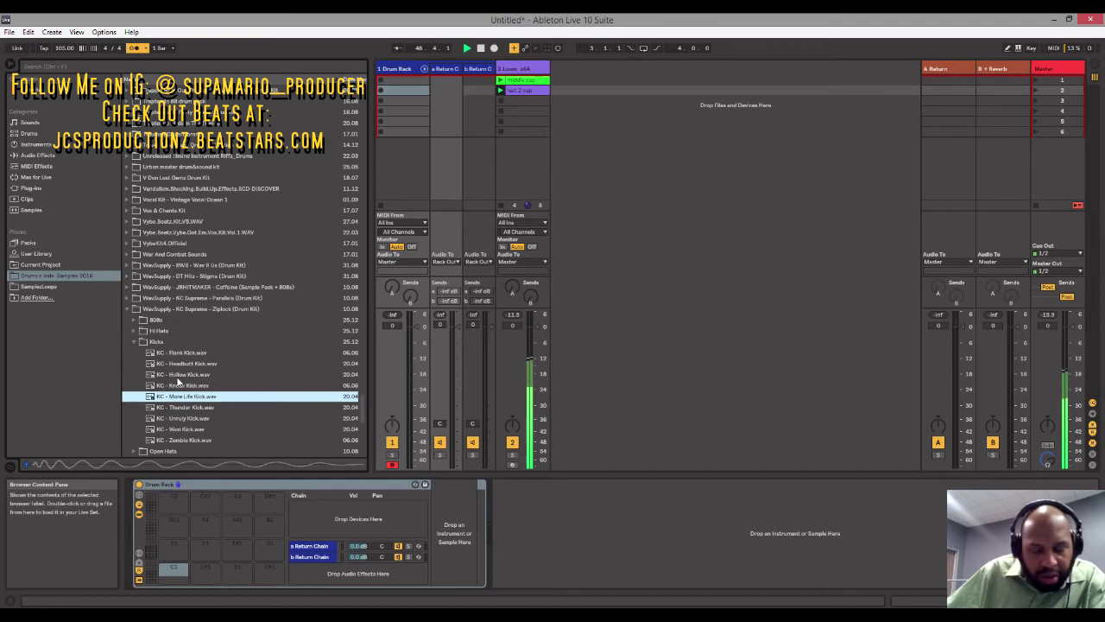
double_click(404, 69)
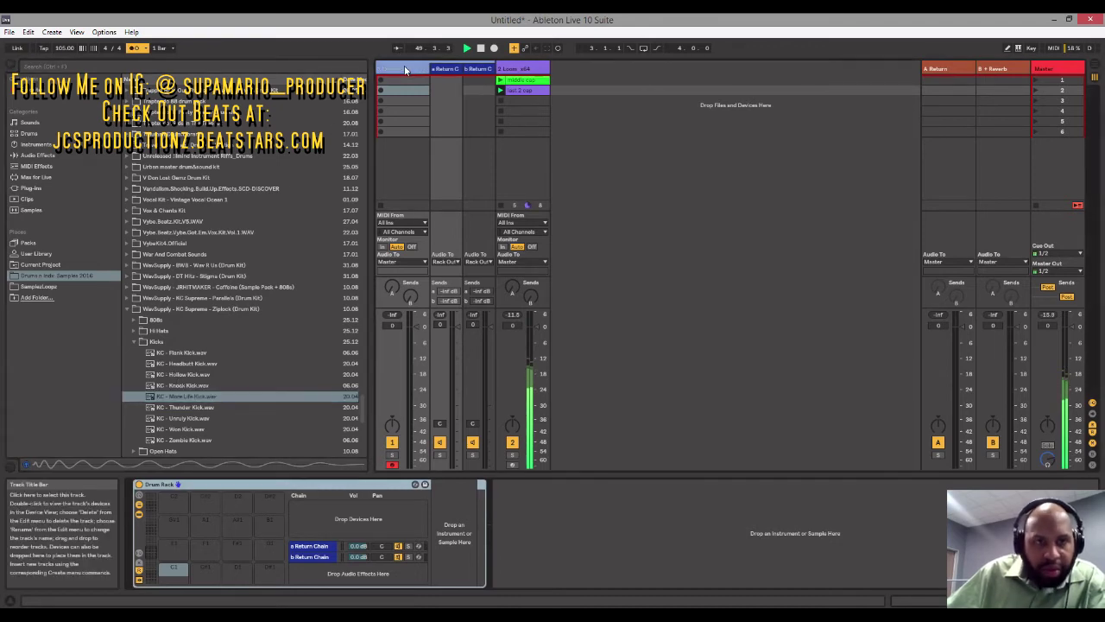
left_click_drag(171, 398, 214, 531)
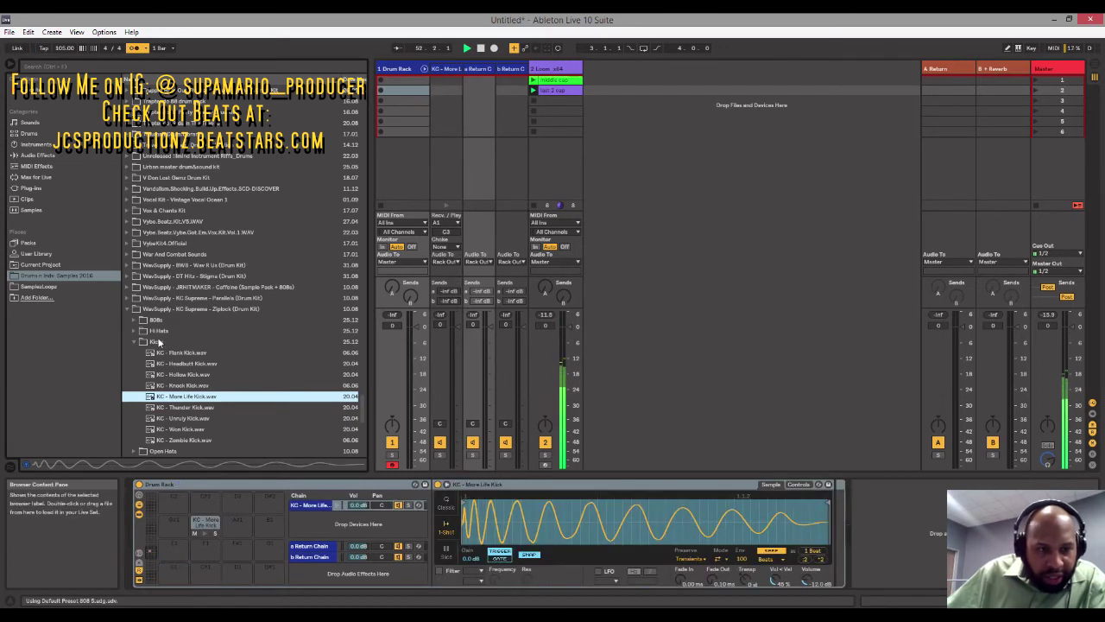
Audition samples in the Snares & Claps folder and load "KC - ClapBack Clap.wav" onto the Drum Rack's F#1 pad.
left_click(135, 343)
left_click(134, 374)
key("Down")
key("Down")
key("Down")
key("Up")
key("Up")
key("Down")
key("Down")
key("Down")
key("Down")
key("Up")
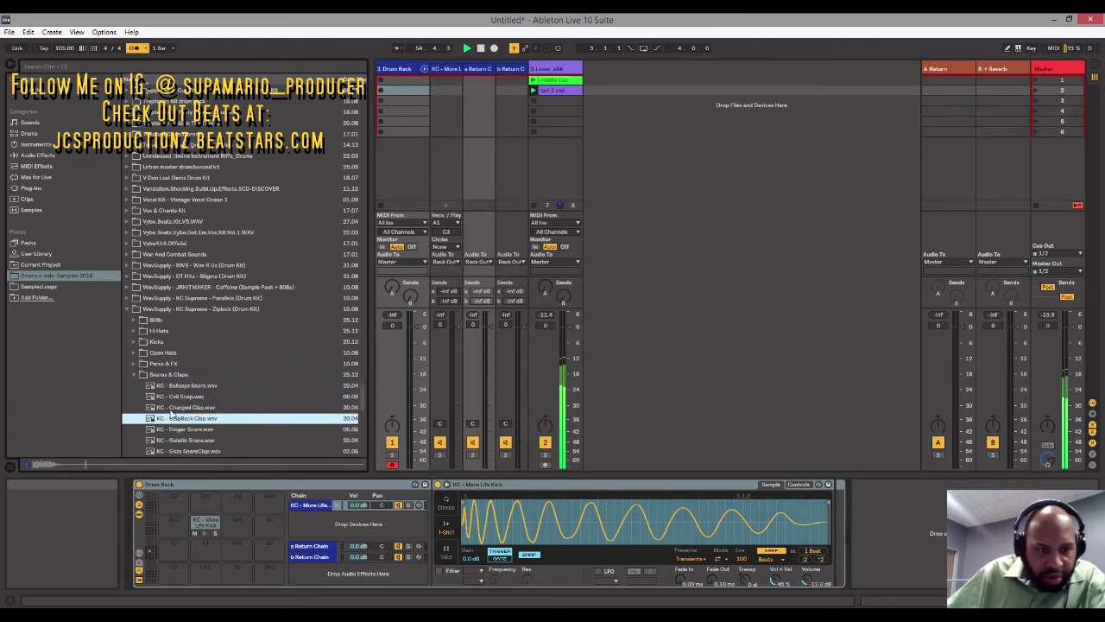
left_click_drag(189, 422, 237, 547)
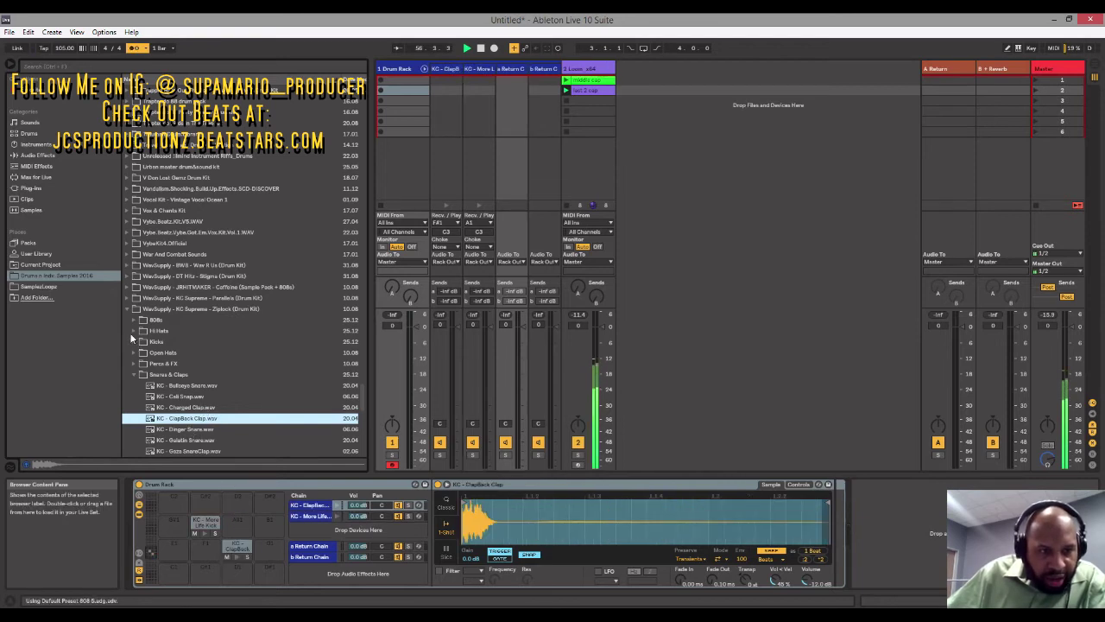
Audition samples in the Hi Hats folder and load "KC - Grams Hi Hat.wav" onto the Drum Rack's D2 pad.
left_click(134, 331)
left_click(163, 344)
left_click(173, 365)
left_click(177, 344)
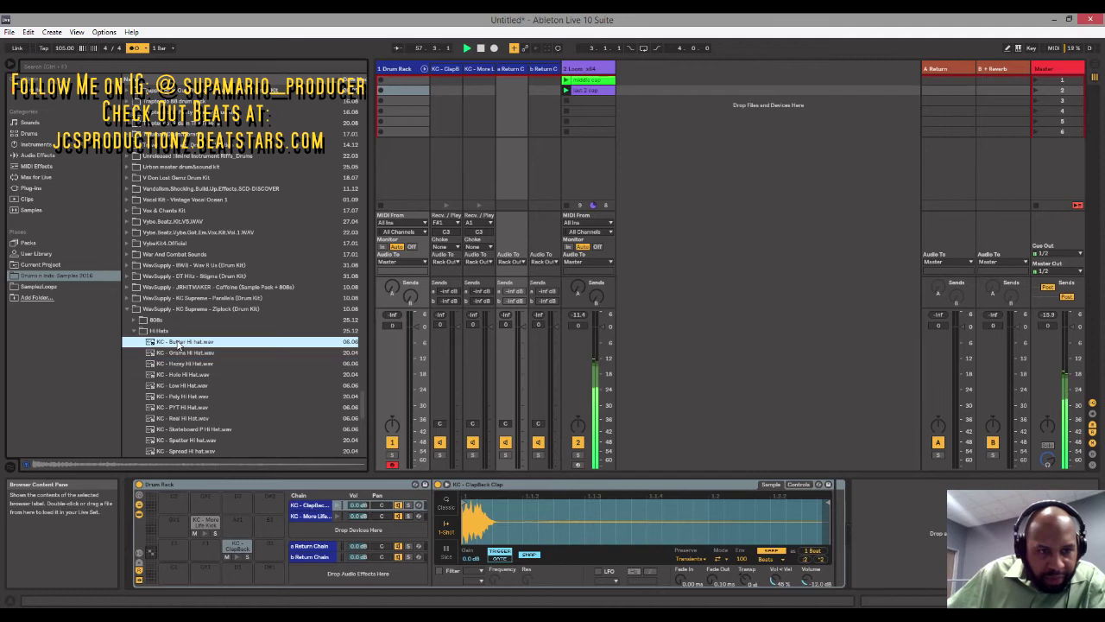
left_click(178, 353)
left_click_drag(178, 353, 237, 501)
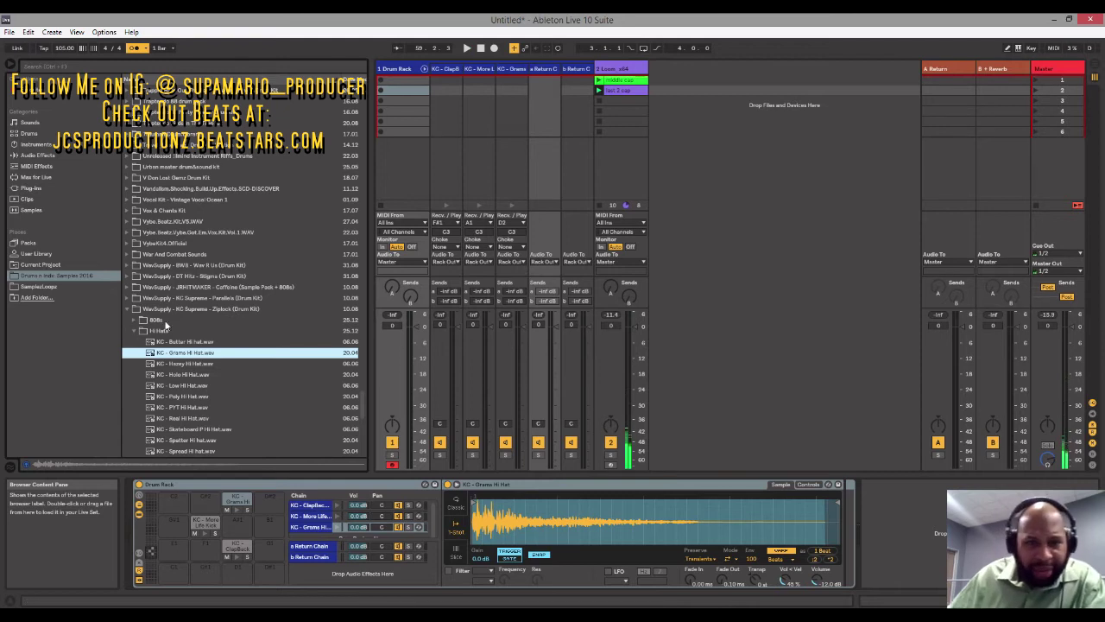
Select the Drum Rack track and try out the loaded drum sounds over the melody loop.
left_click(409, 71)
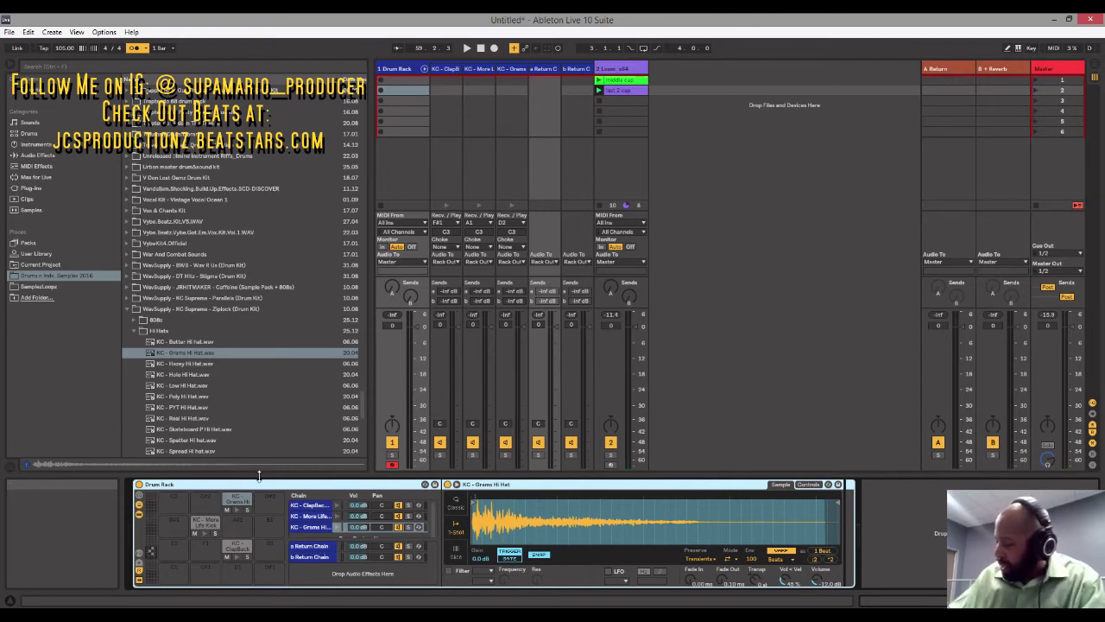
key("space")
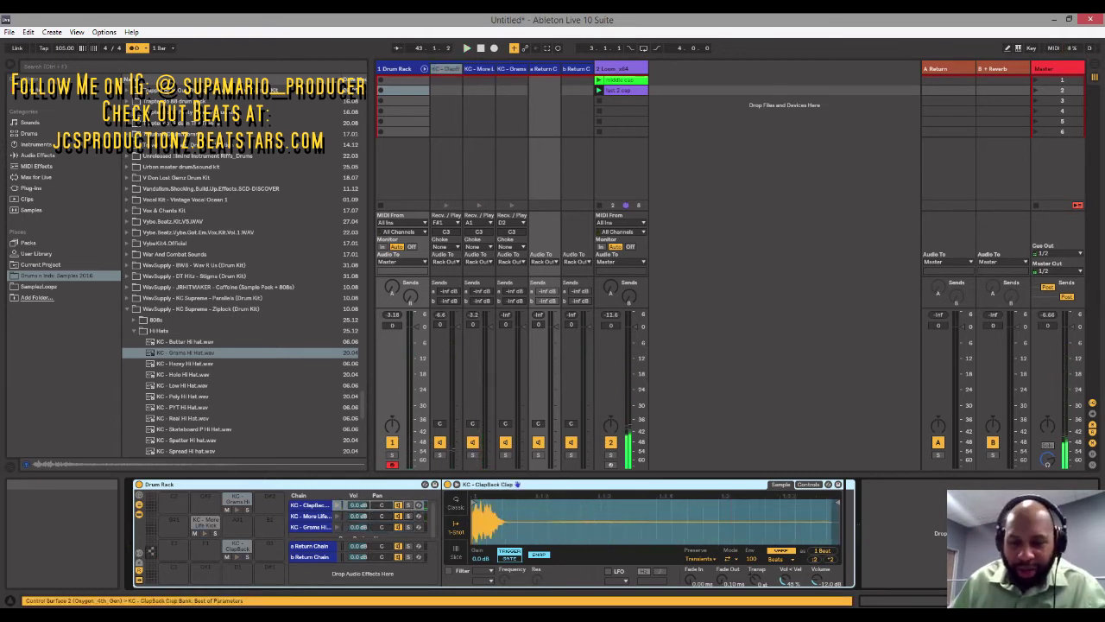
Mute the microphone input in Voicemeeter Banana, return to Ableton Live and play unrecorded drums over the running melody loop.
key("alt+Tab")
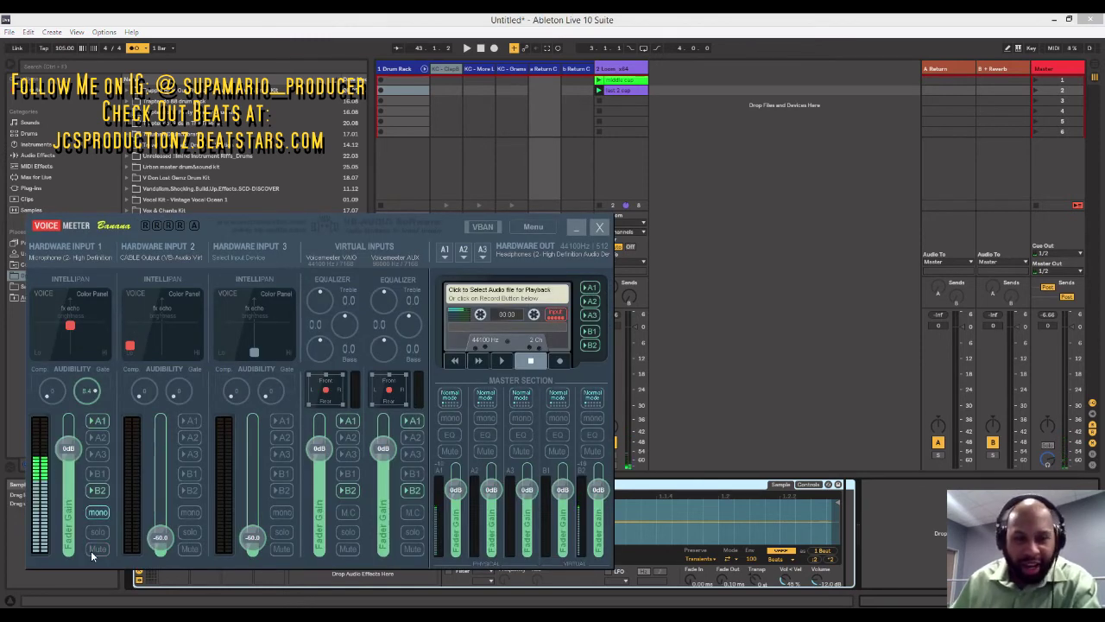
left_click(578, 232)
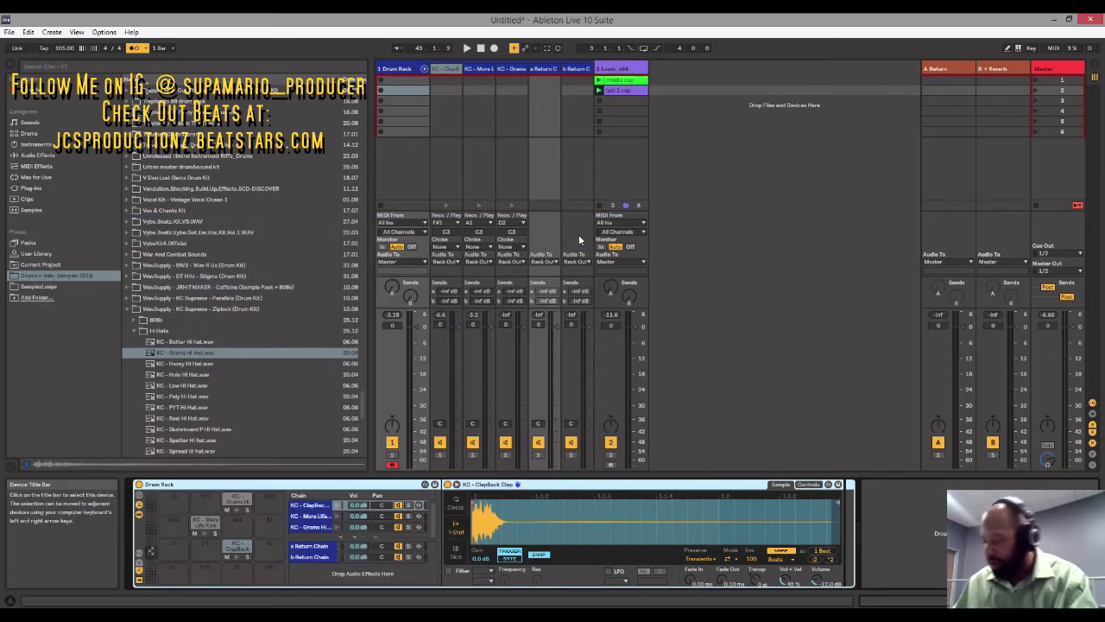
key("space")
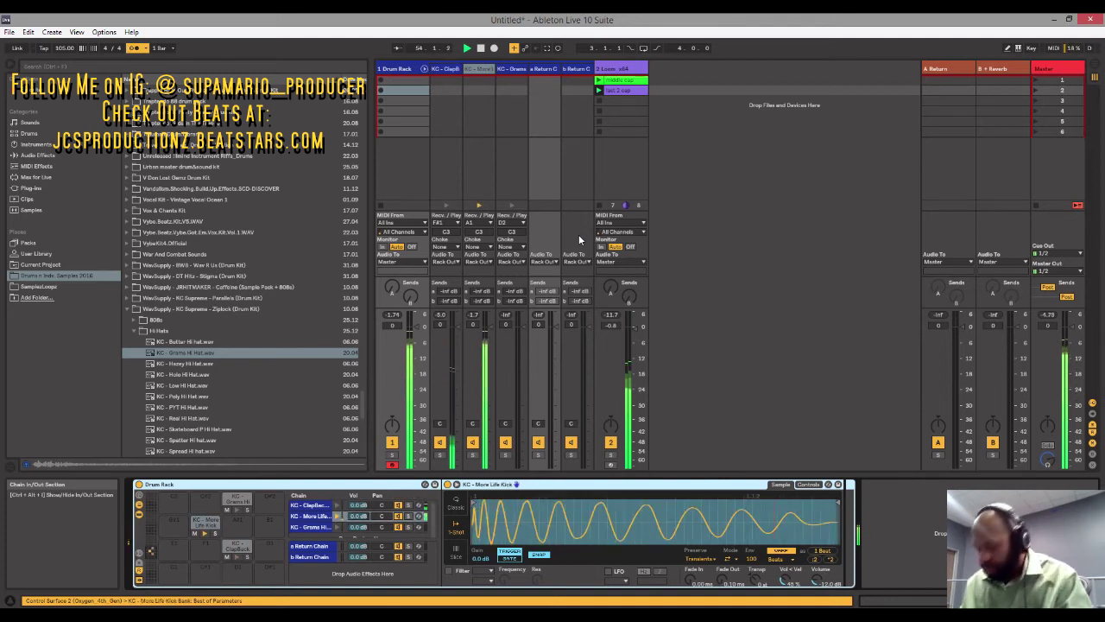
key("space")
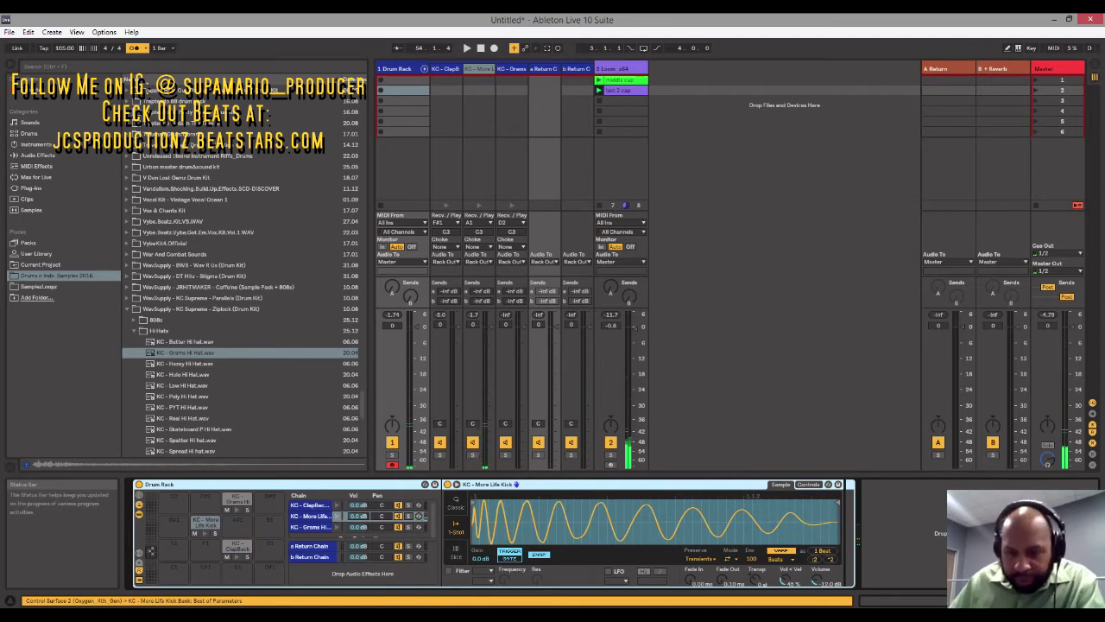
Switch to Voicemeeter Banana, unmute the microphone input and minimize the mixer.
key("alt+Tab")
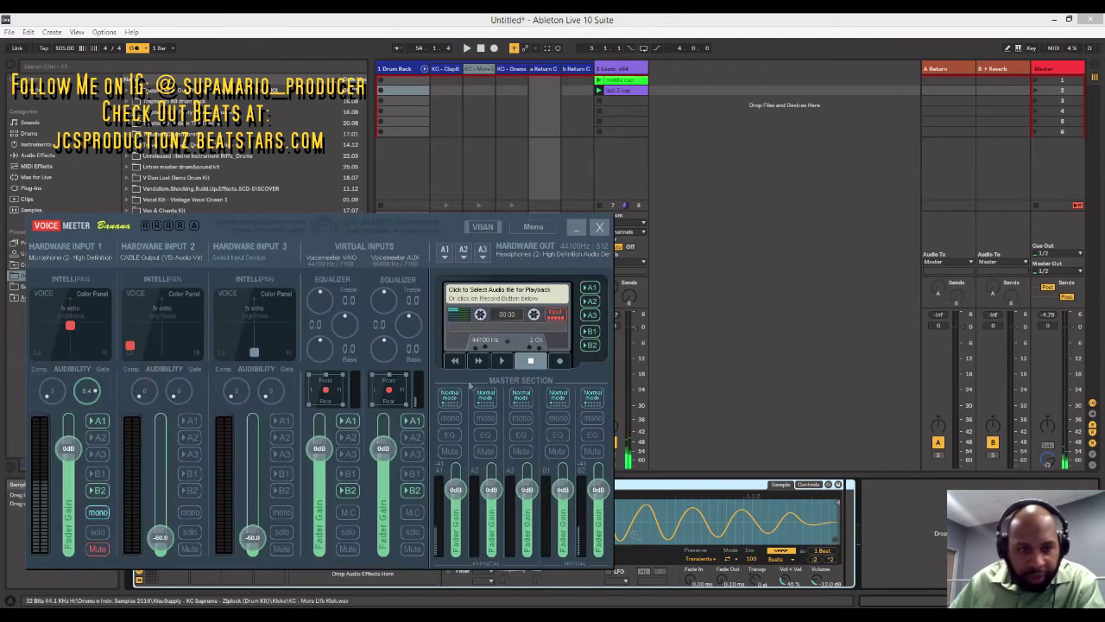
left_click(89, 553)
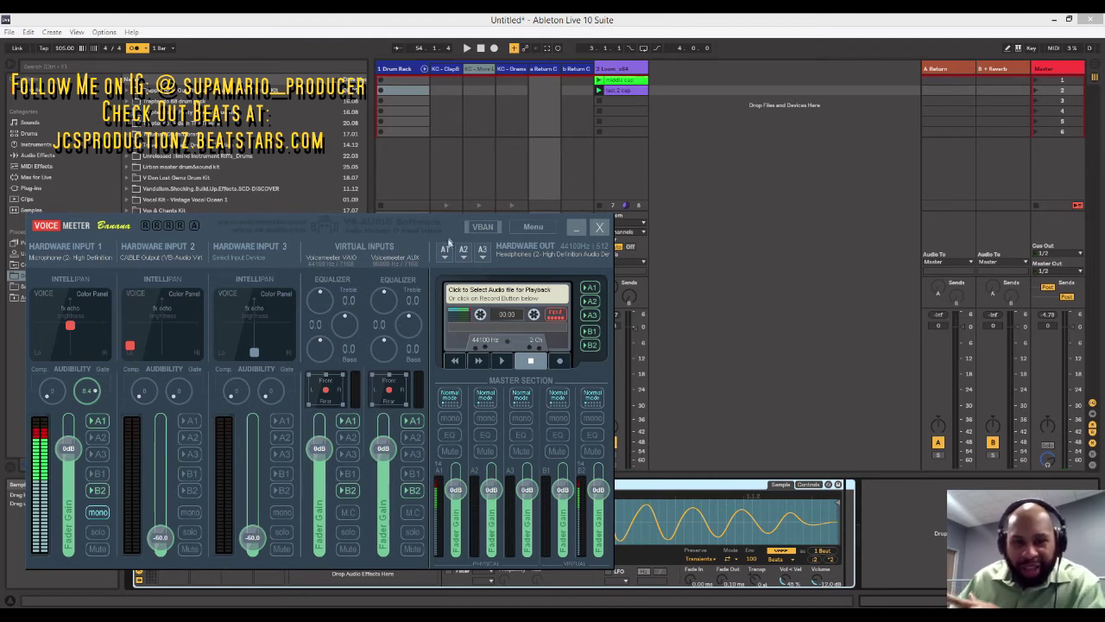
left_click(575, 228)
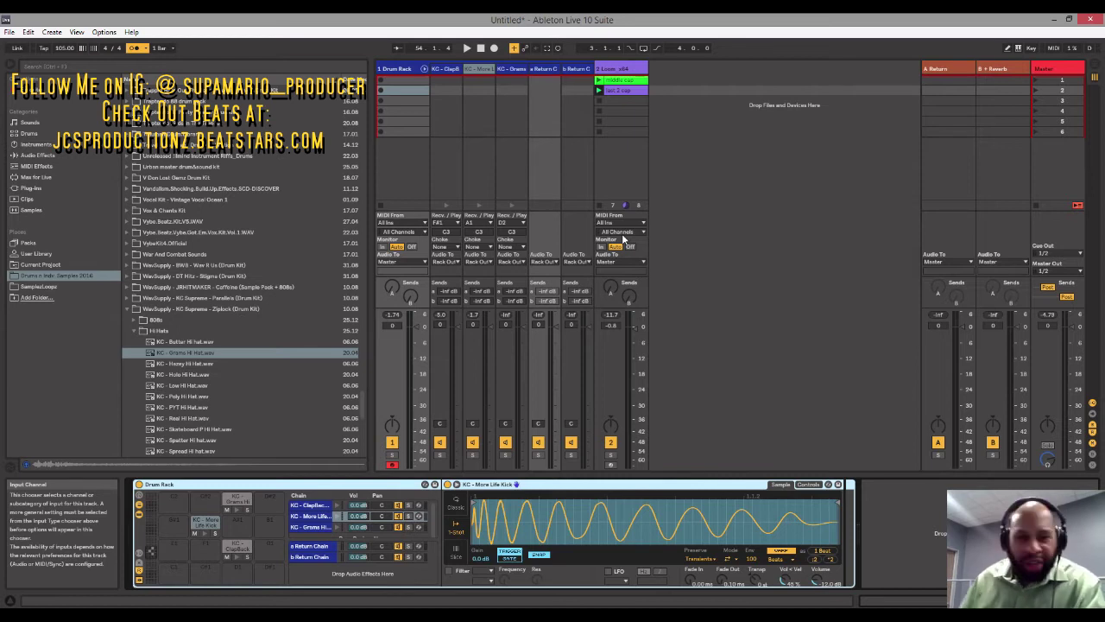
Capture the drum playing as a clip in the Drum Rack's scene 2 slot and extend its loop start back to 10.1.2.
left_click(549, 49)
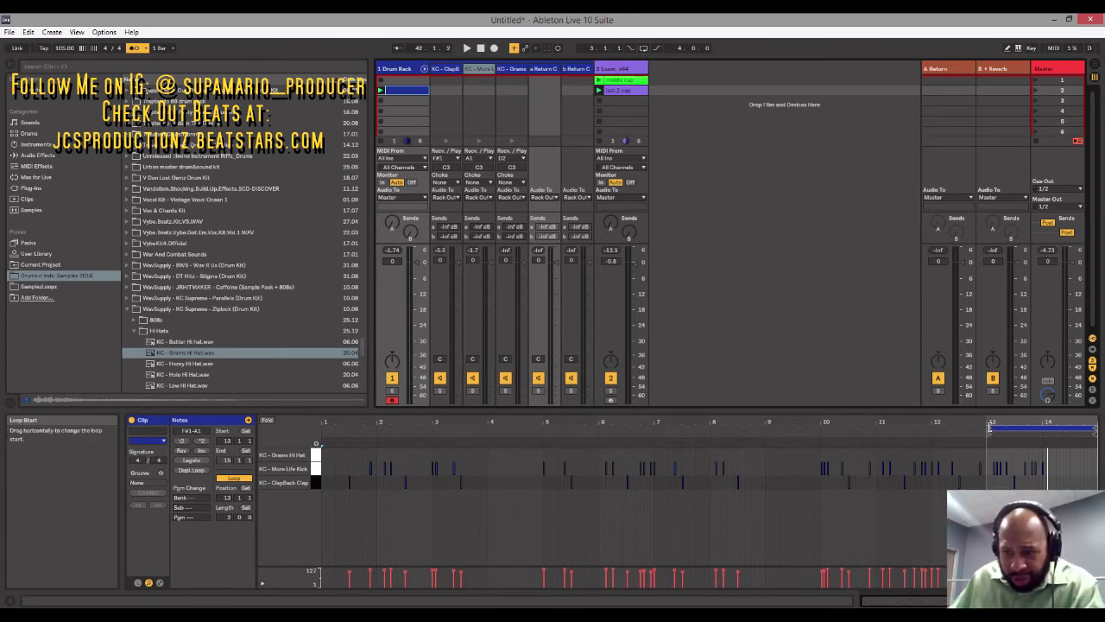
left_click_drag(993, 429, 935, 430)
left_click_drag(895, 468, 823, 491)
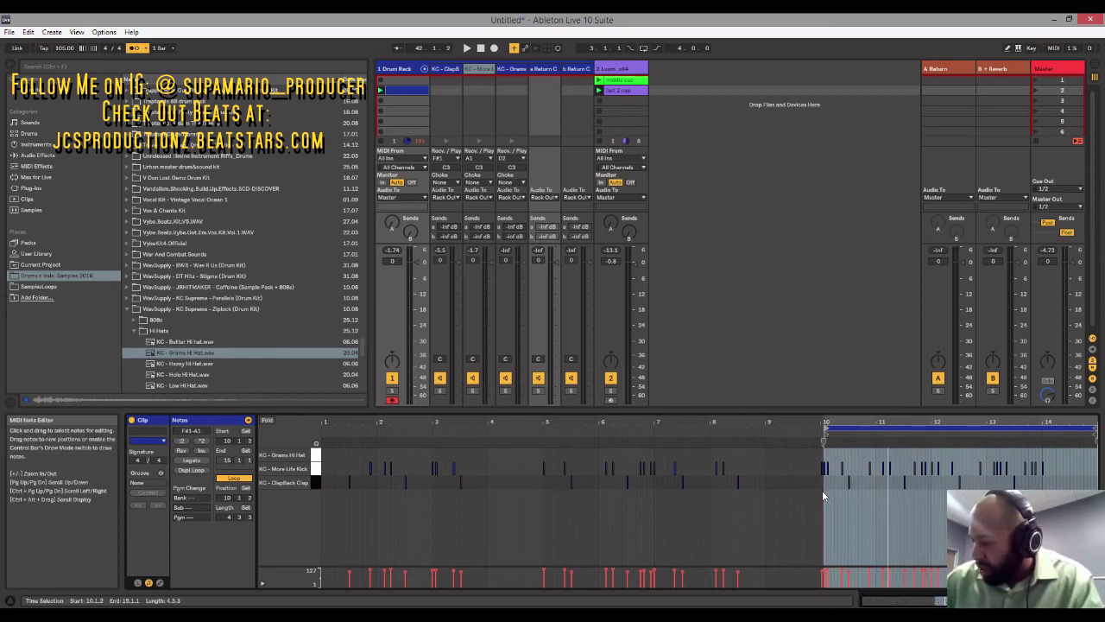
key("z")
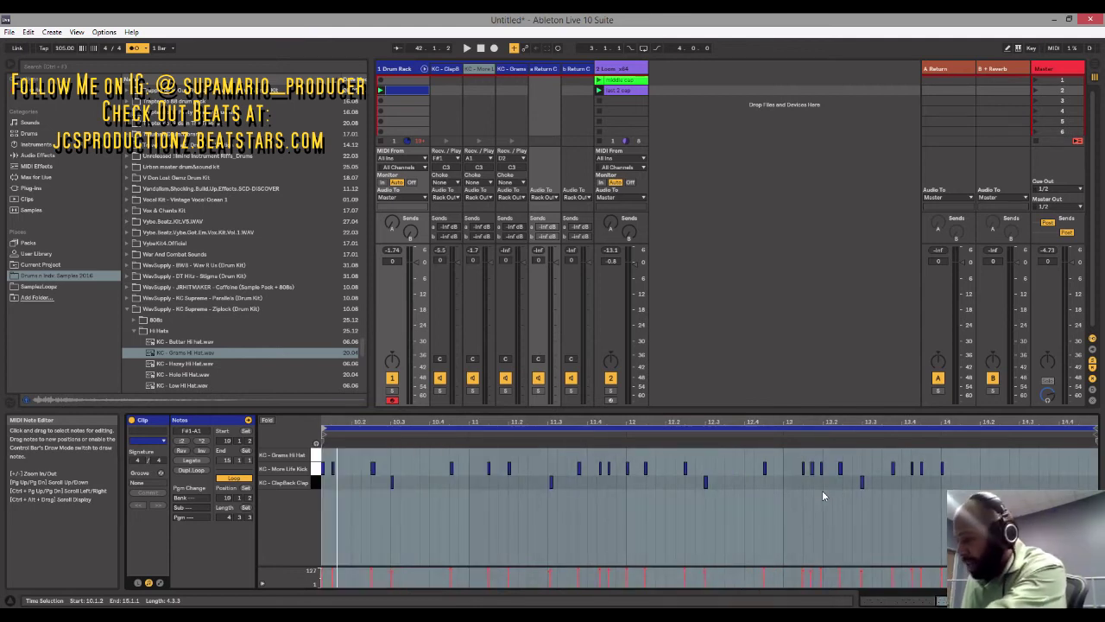
Set the captured drum clip's loop to start at 10.1.1 with a four-bar length, and play it with the melody loop.
key("Left")
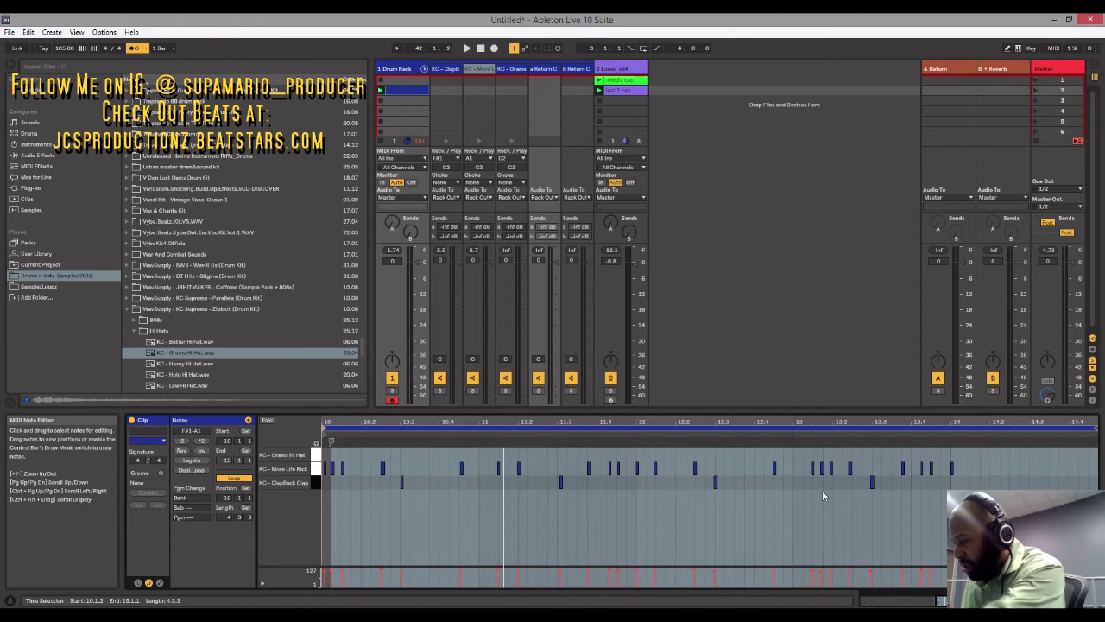
key("ctrl+Left")
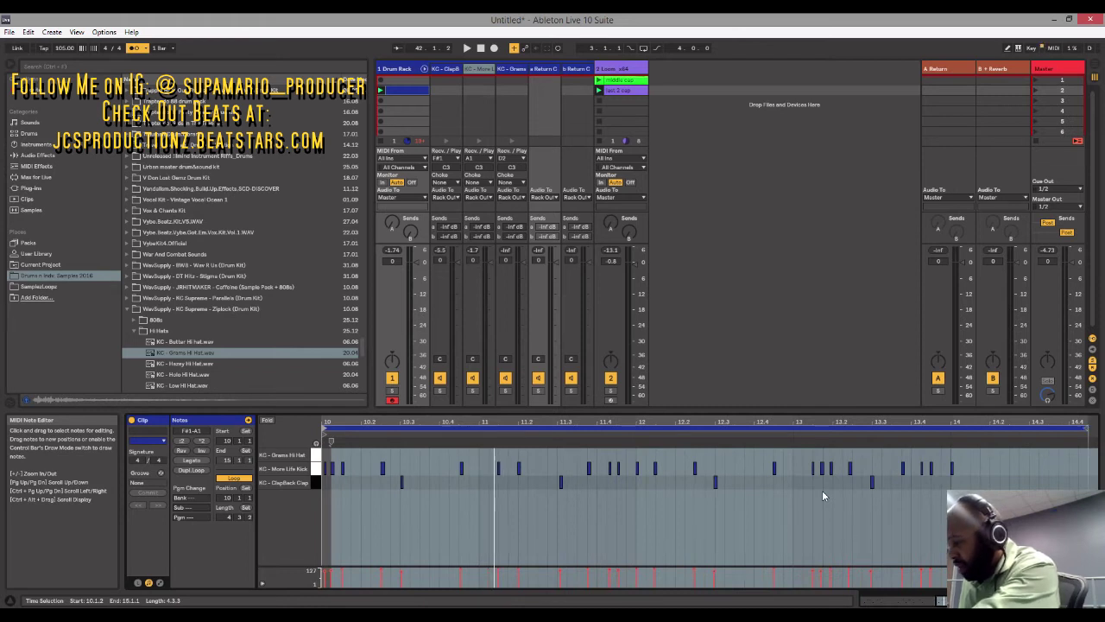
key("ctrl+Left")
key("ctrl+Left")
key("ctrl+Left")
key("ctrl+Left")
key("ctrl+Left")
key("ctrl+Left")
key("ctrl+Left")
key("ctrl+Left")
key("ctrl+Left")
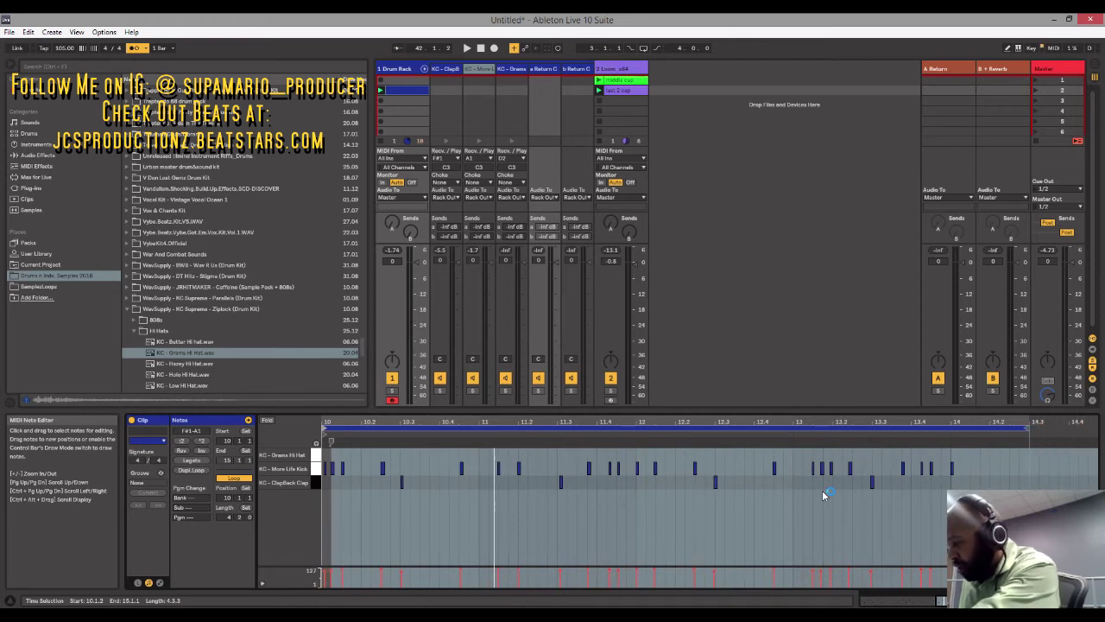
key("ctrl+Left")
key("ctrl+Left")
key("ctrl+Left")
key("ctrl+Left")
key("ctrl+Left")
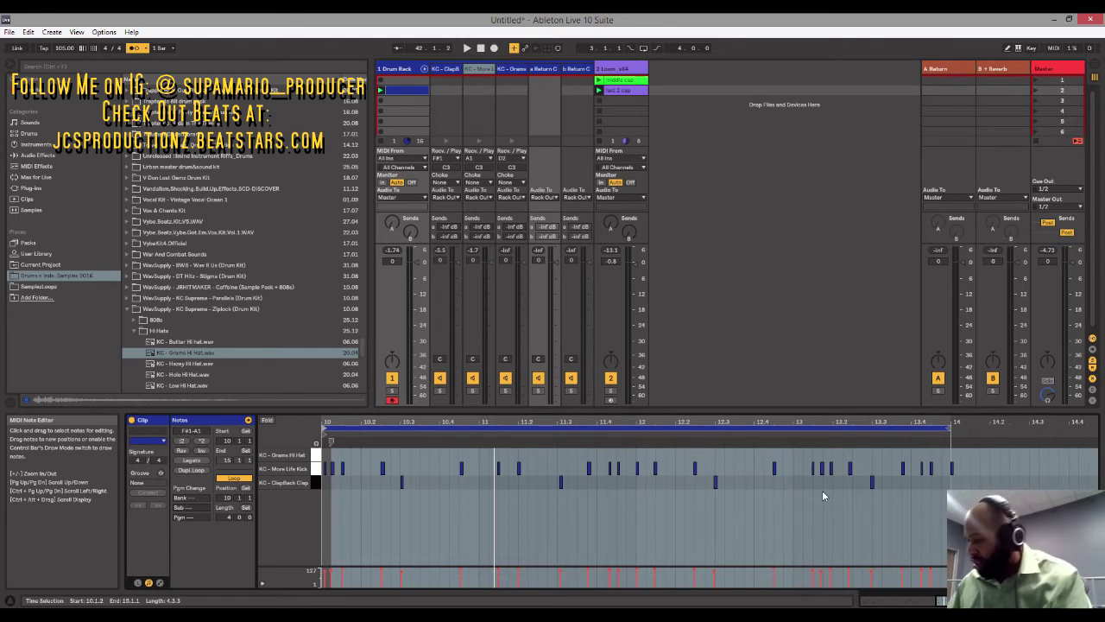
key("space")
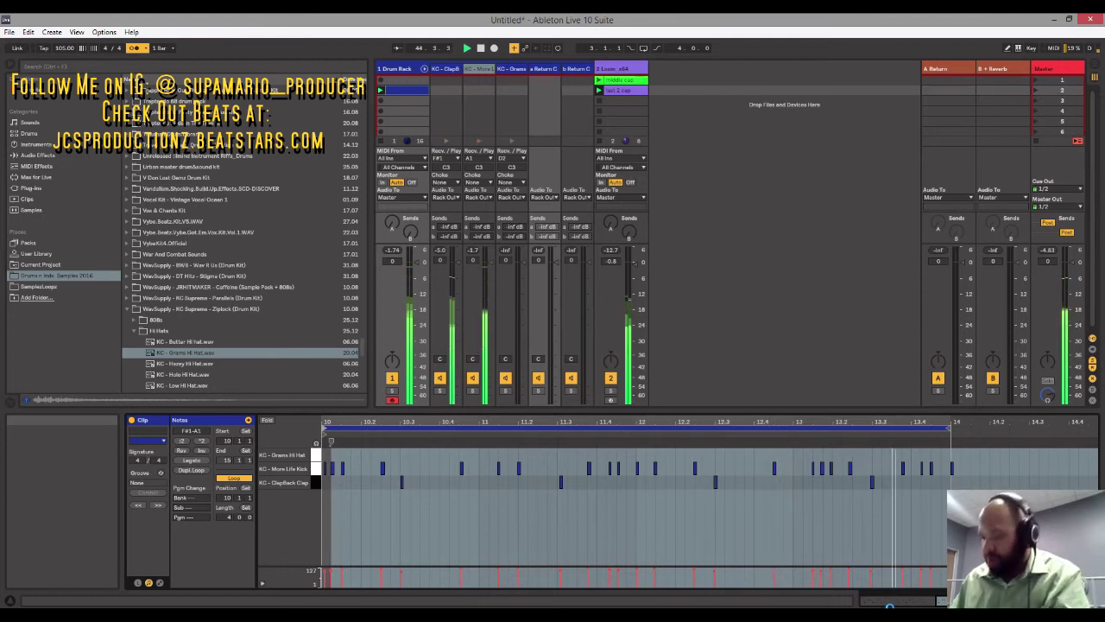
key("space")
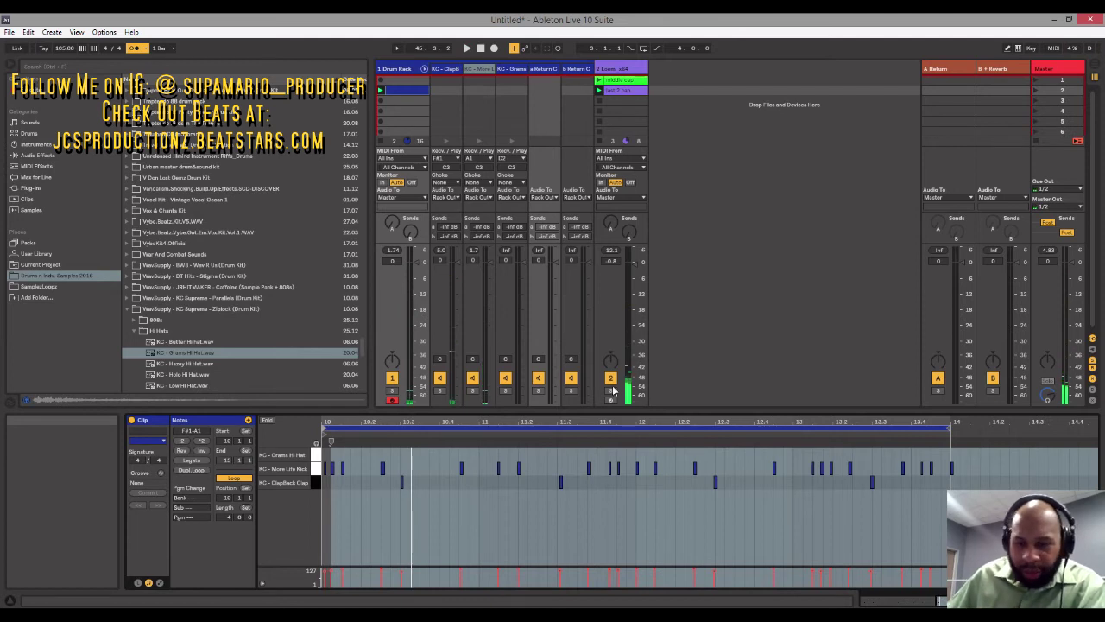
Quantize the start of all notes in the captured drum clip to 1/16 at 100% and play the result with the melody loop.
right_click(651, 493)
left_click(907, 497)
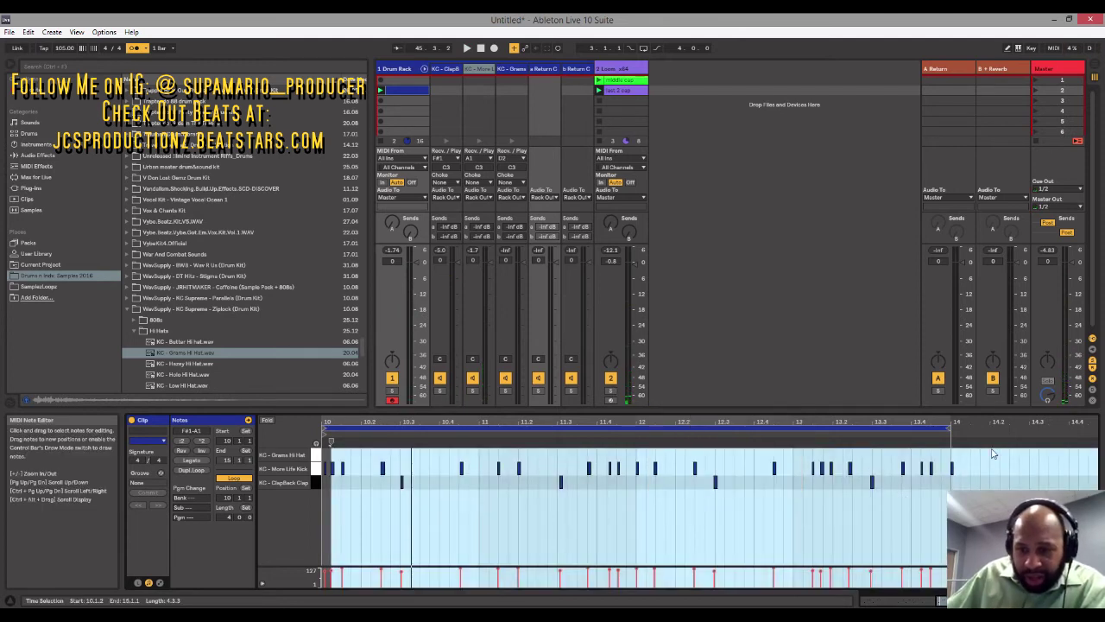
left_click(948, 464)
left_click_drag(989, 471, 291, 563)
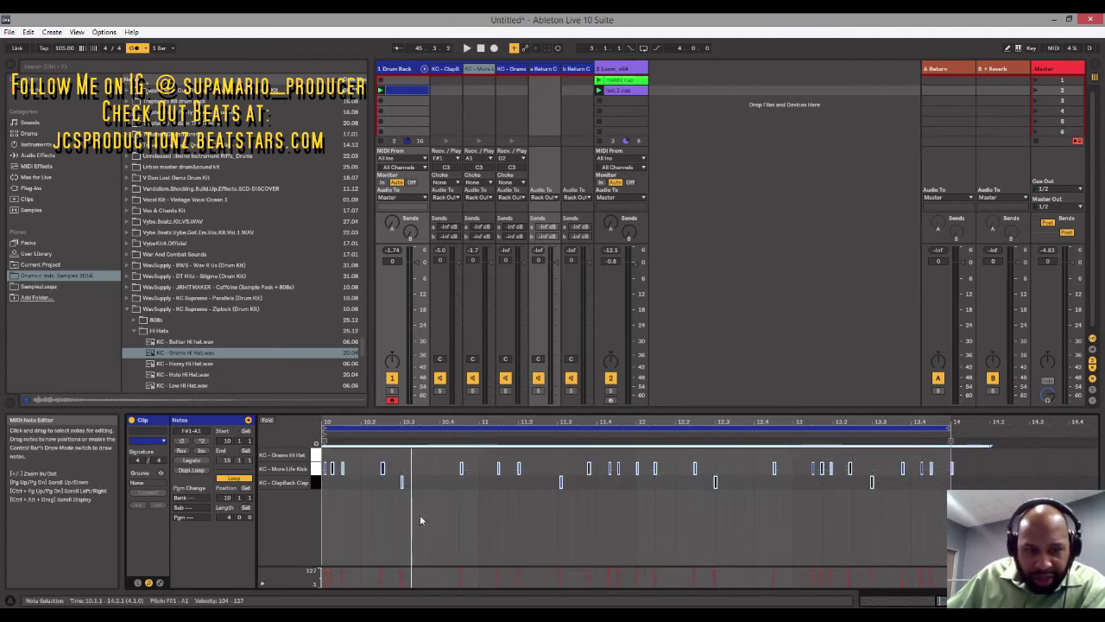
right_click(420, 515)
left_click(518, 335)
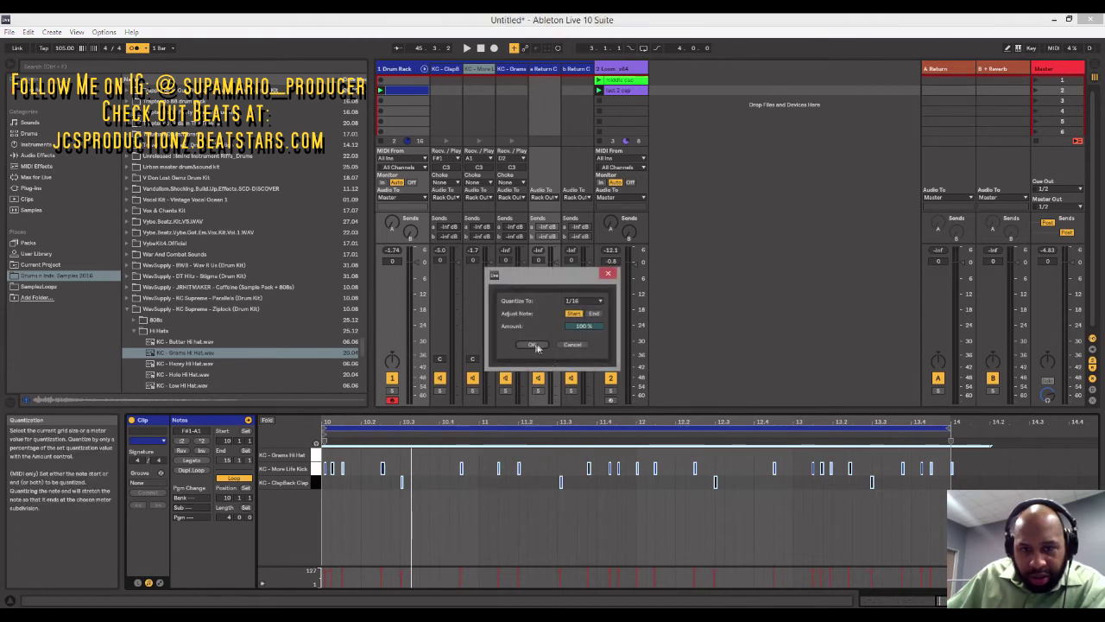
left_click(533, 345)
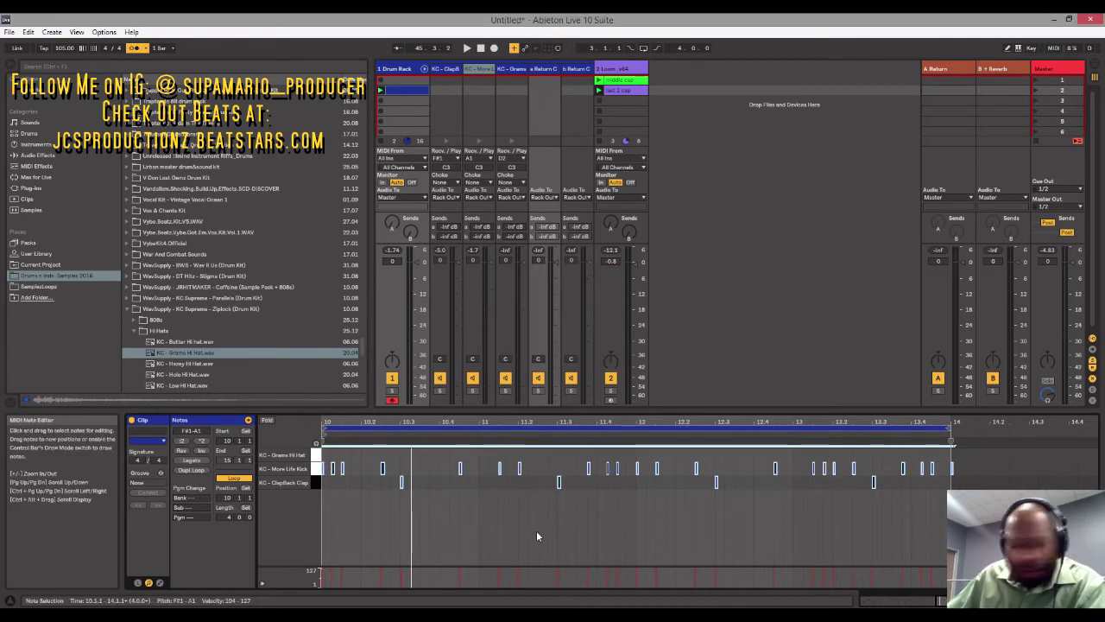
key("space")
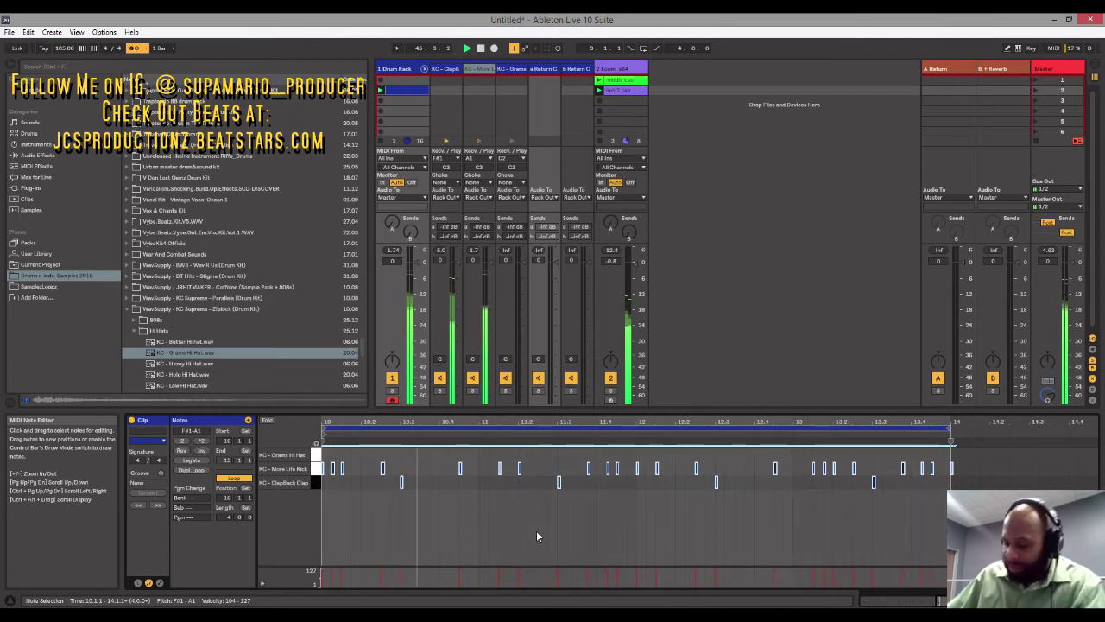
key("space")
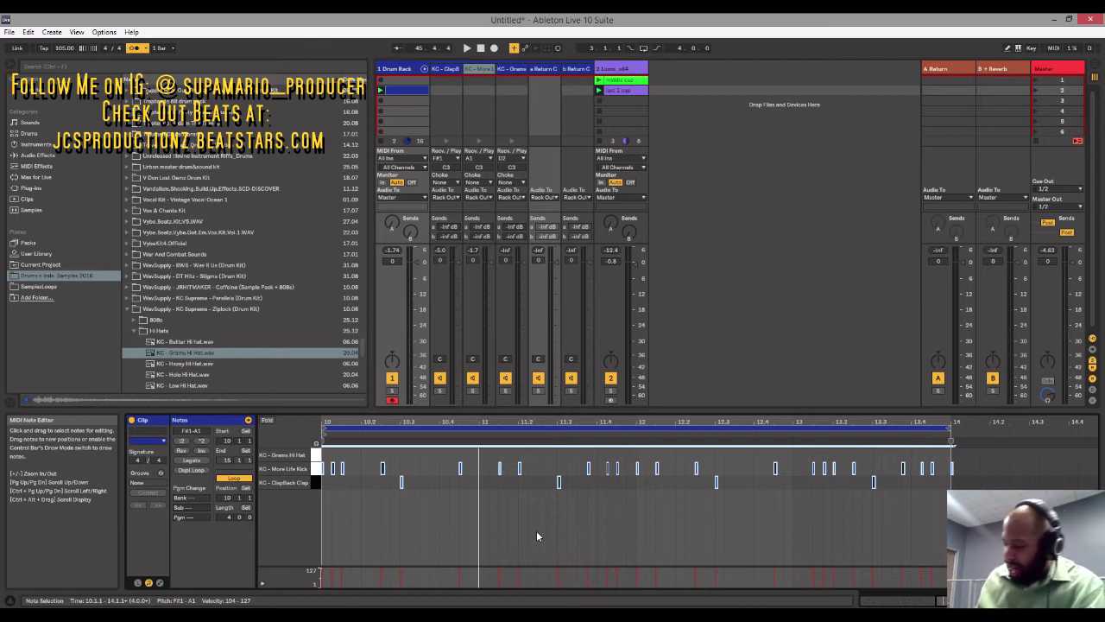
Play unrecorded hi-hats over the running drum and melody loops, capture them into the drum clip and play it back.
key("space")
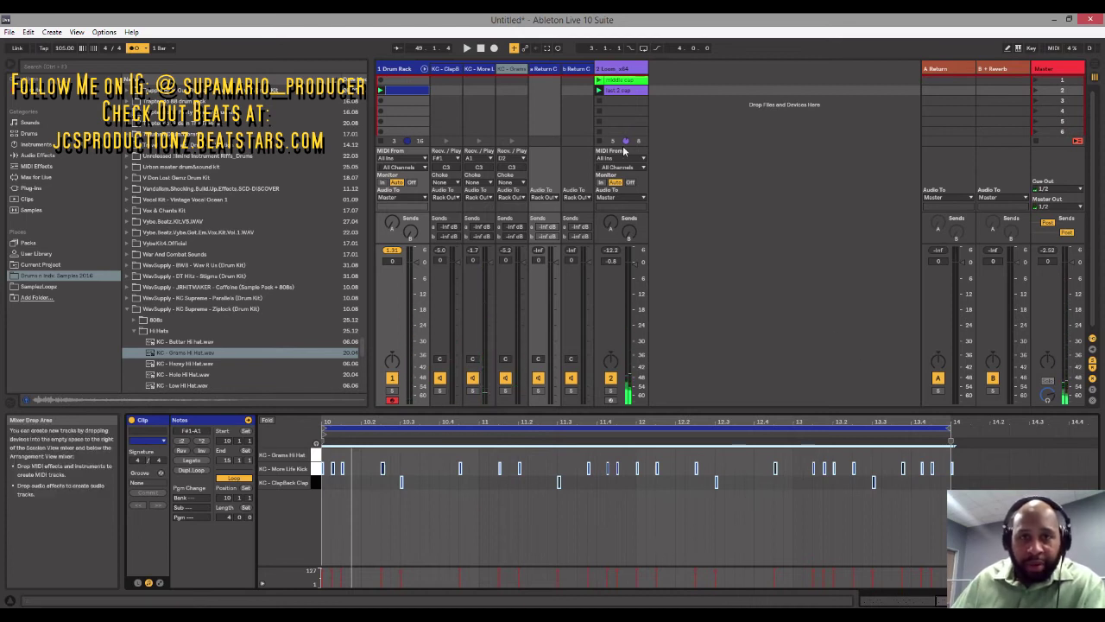
left_click(548, 48)
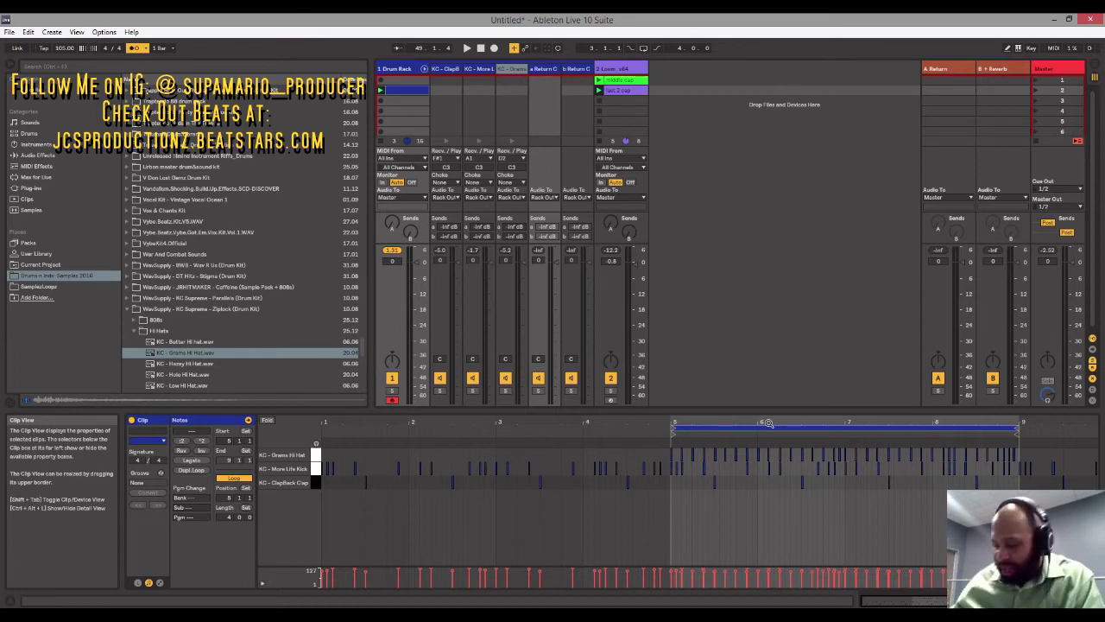
key("space")
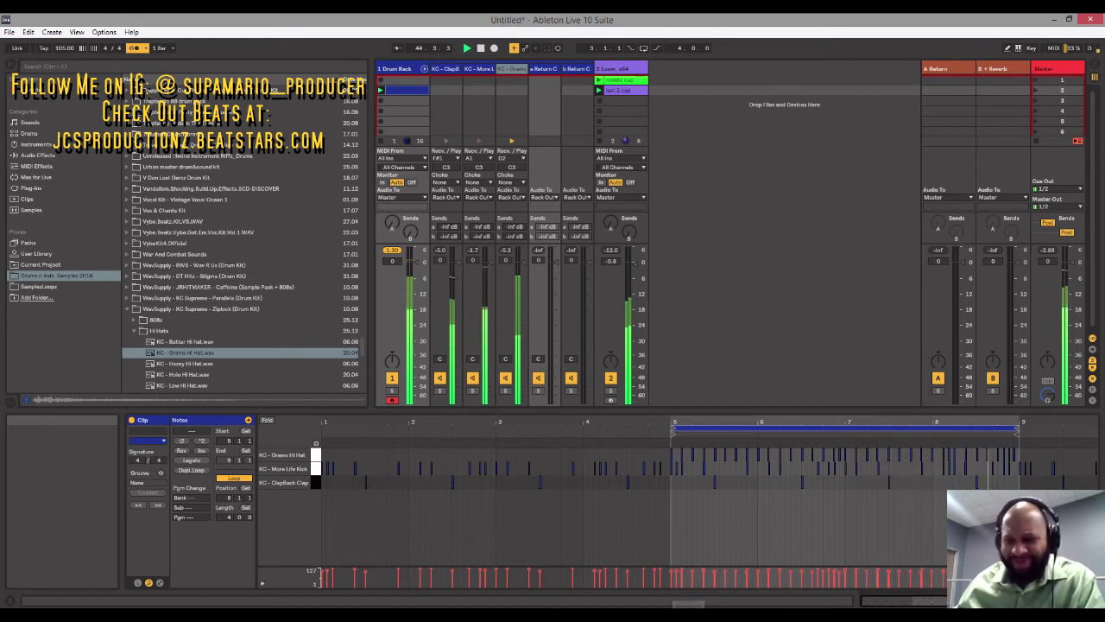
key("space")
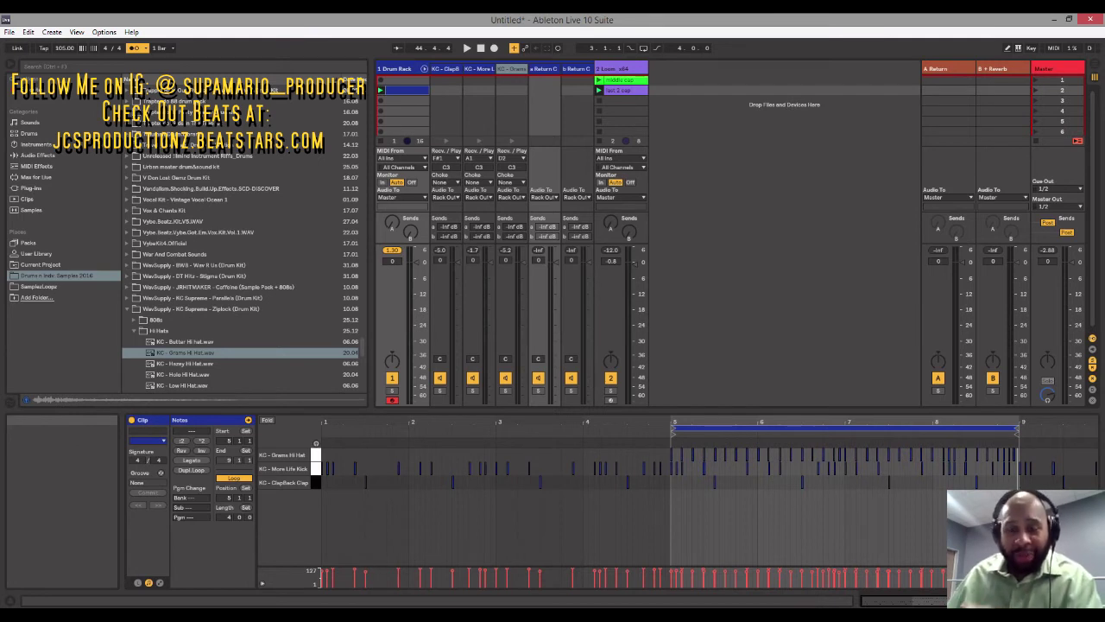
mouse_move(867, 615)
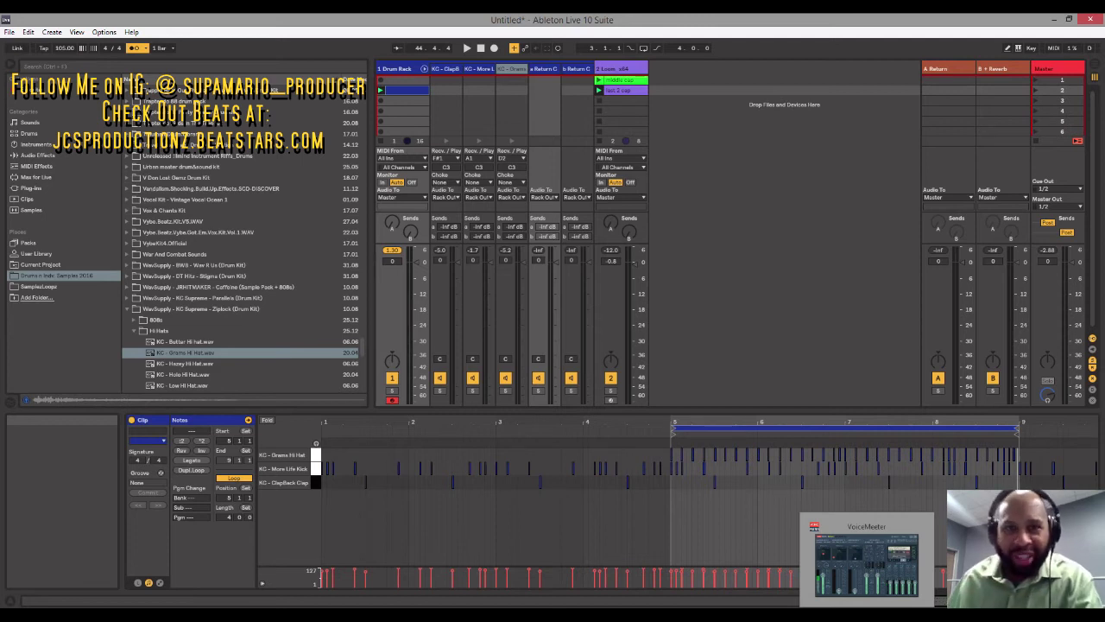
Trim the captured drum clip to its four-bar section with hi-hats, looping from 1.1.1 to 5.1.1.
left_click(653, 449)
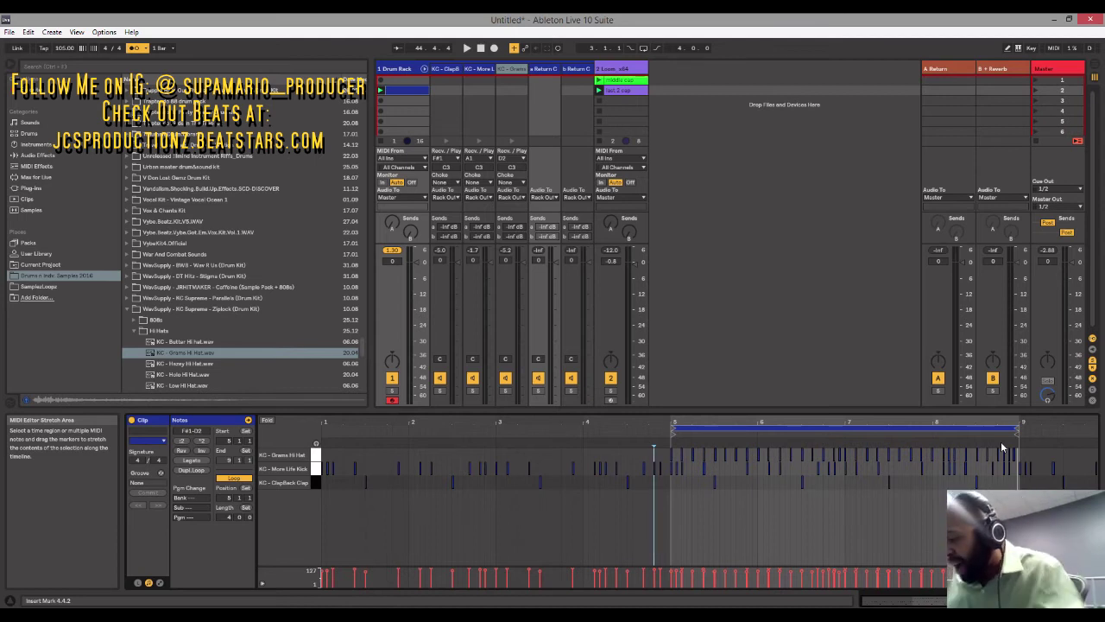
key("ctrl+z")
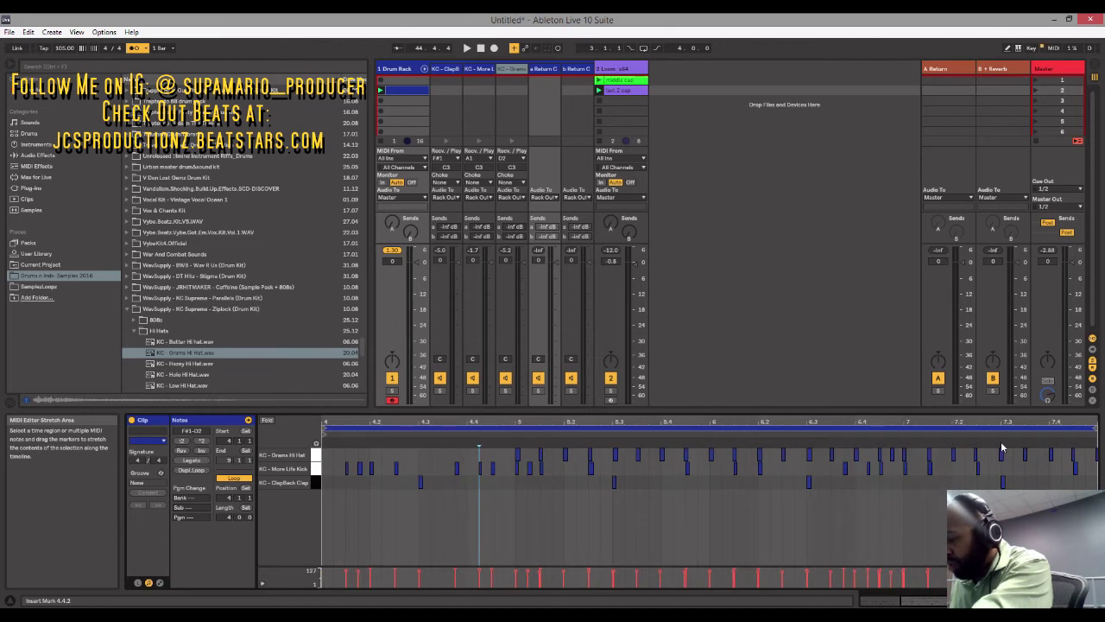
key("ctrl+y")
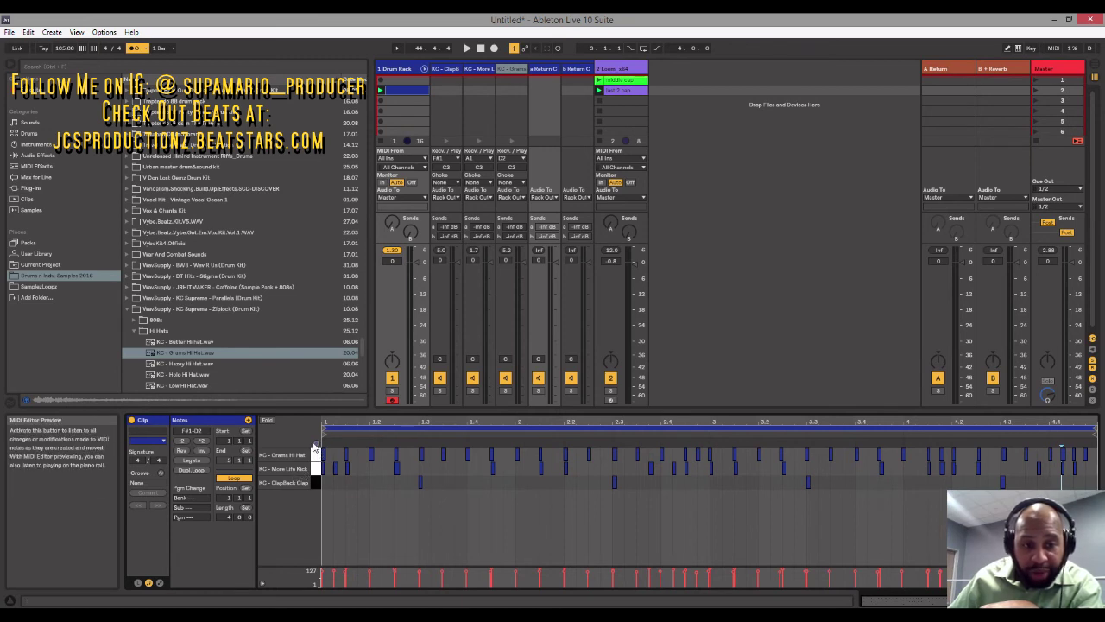
Turn on note preview in the MIDI editor and audition single hi-hat, kick and clap notes in the drum clip.
left_click(337, 462)
left_click(345, 454)
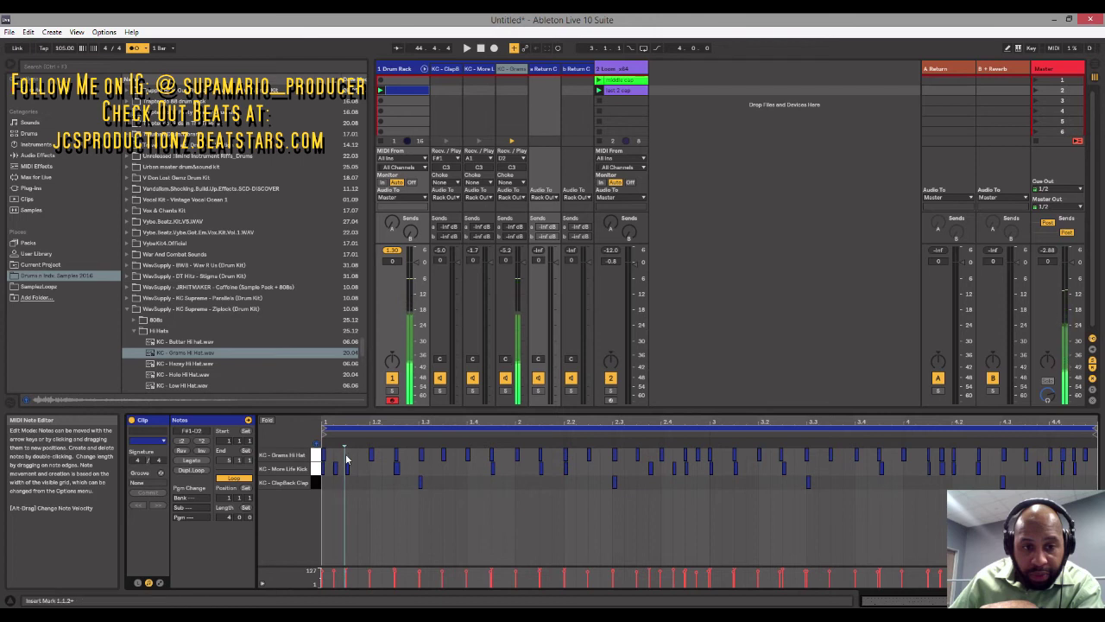
key("ctrl+z")
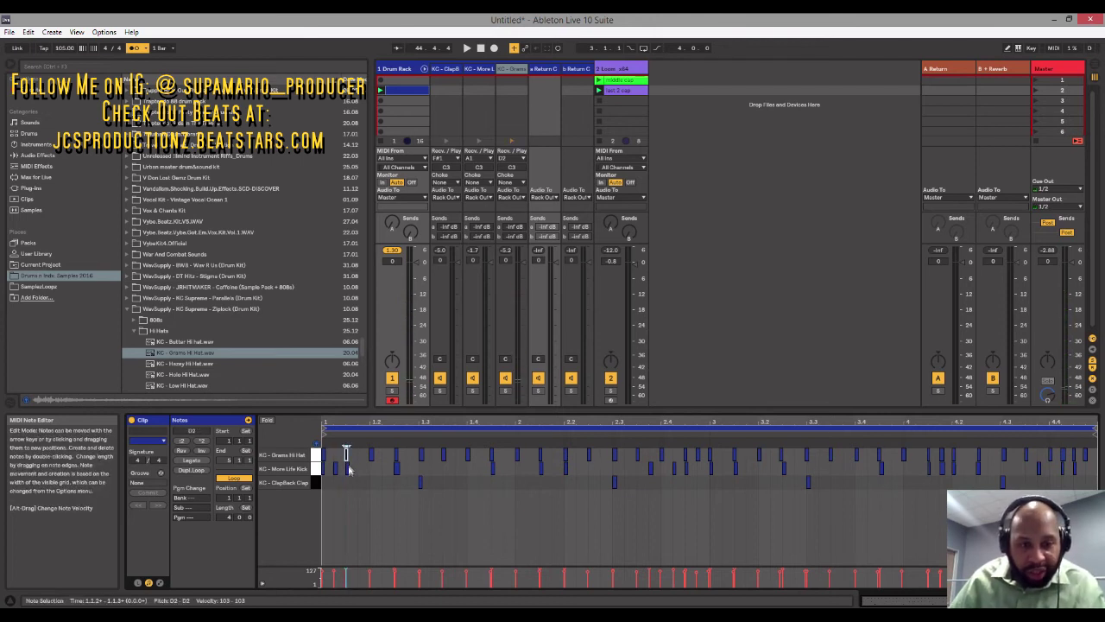
left_click(348, 482)
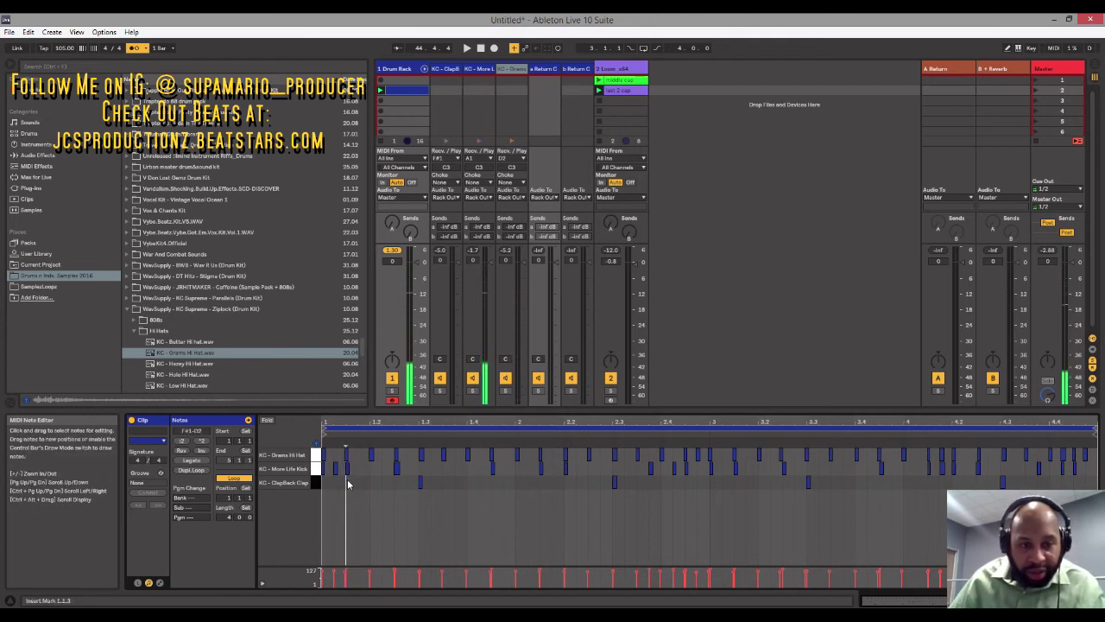
left_click(419, 481)
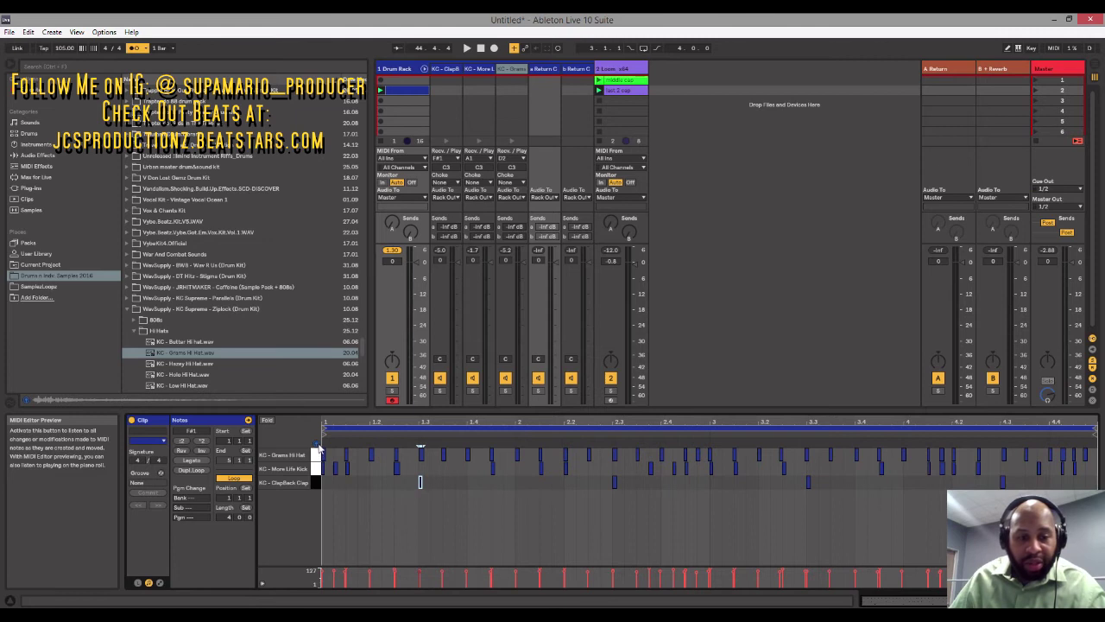
Quantize the start of all KC - Grams Hi Hat notes in the drum clip to 1/16 at 100% and play the result.
left_click(1093, 455)
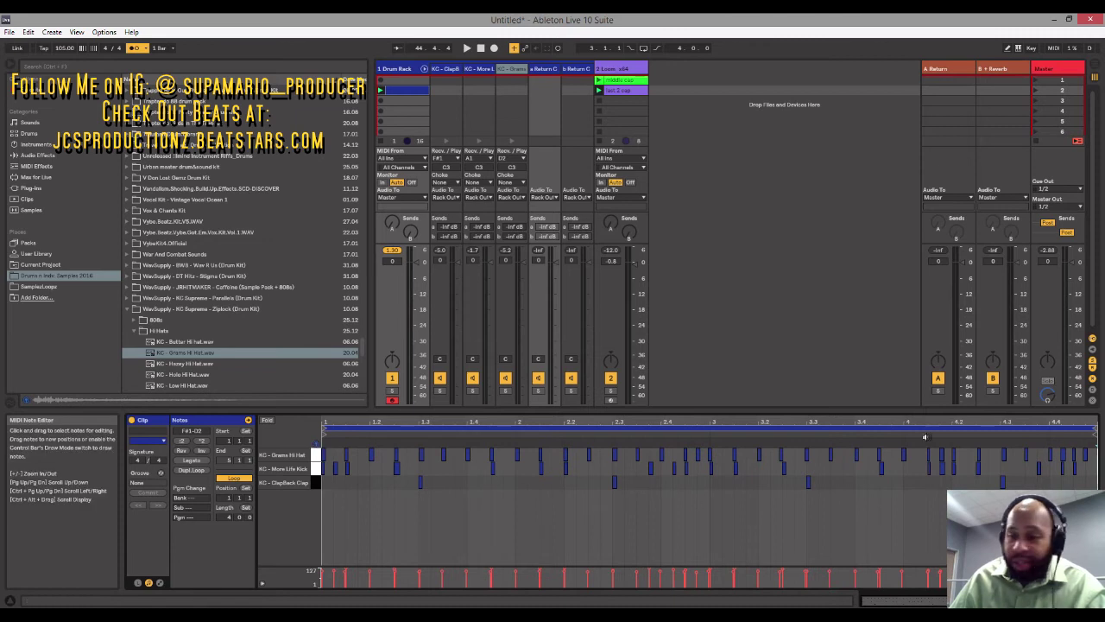
left_click_drag(1095, 454, 321, 463)
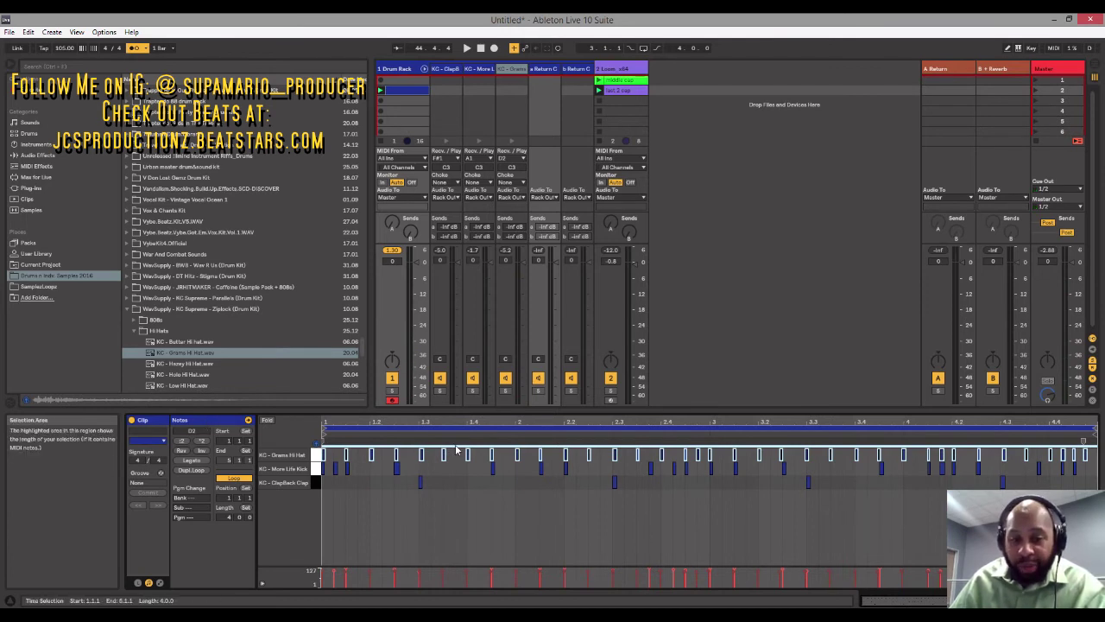
left_click(1002, 466)
left_click_drag(1091, 457, 254, 406)
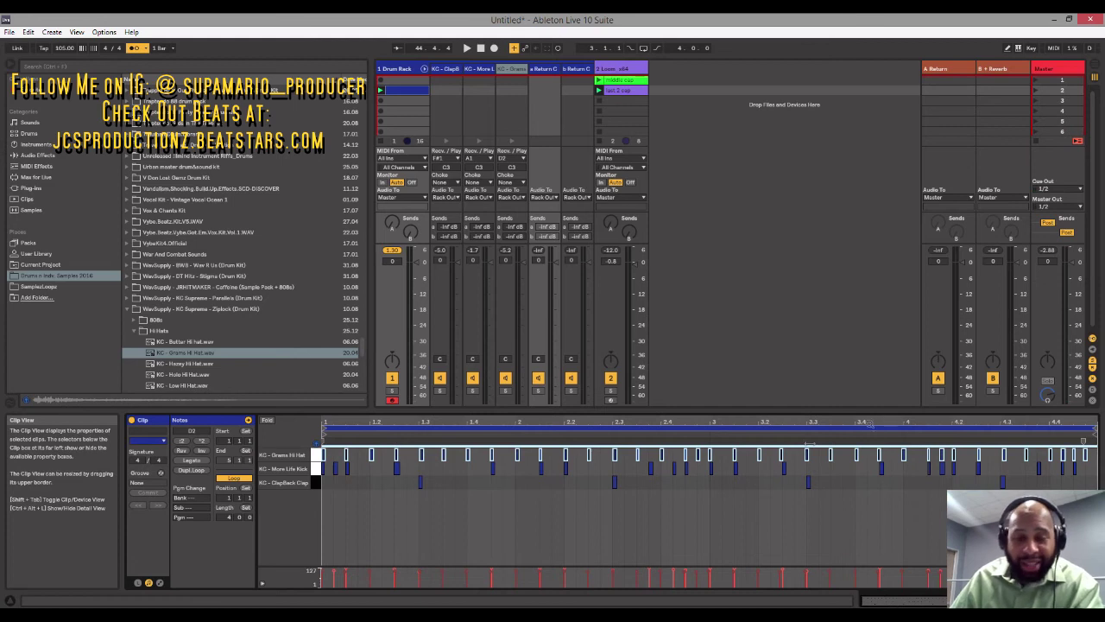
right_click(502, 462)
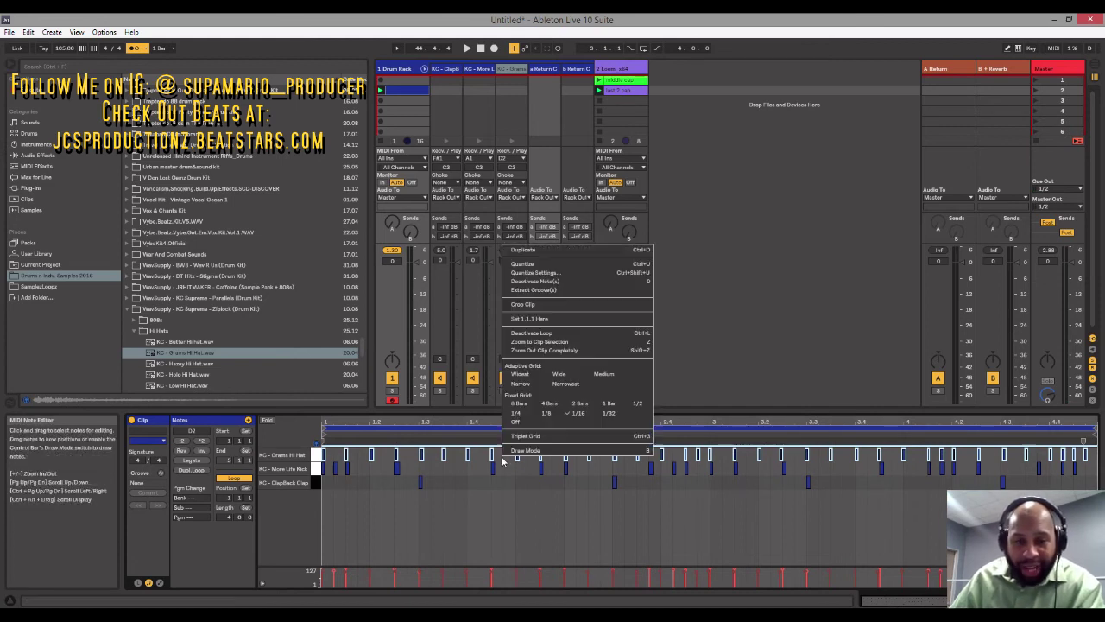
left_click(535, 272)
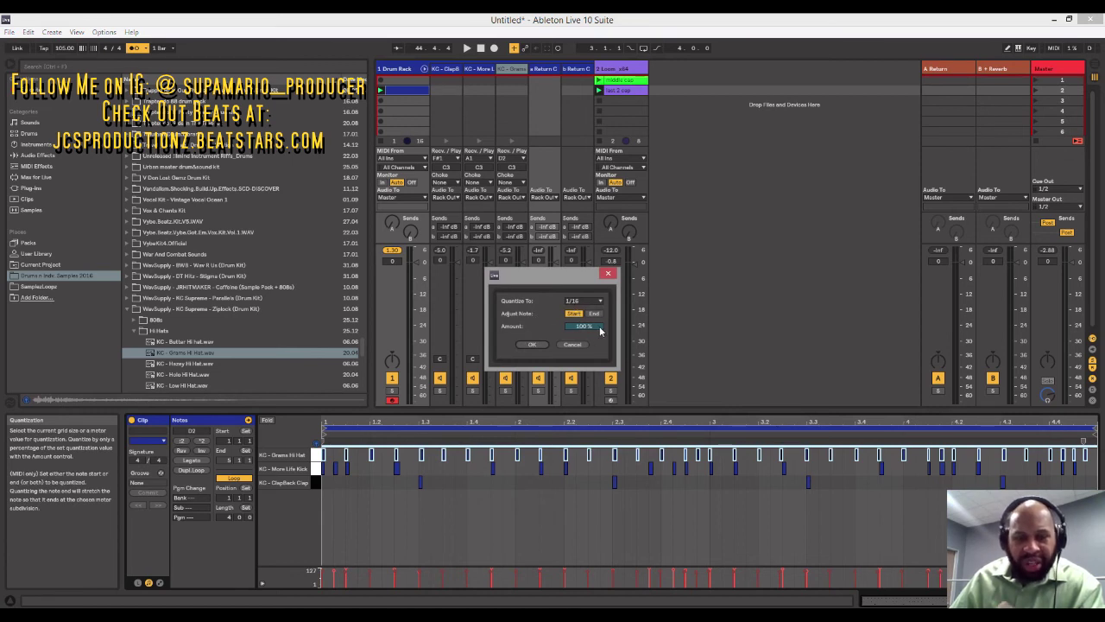
left_click(600, 301)
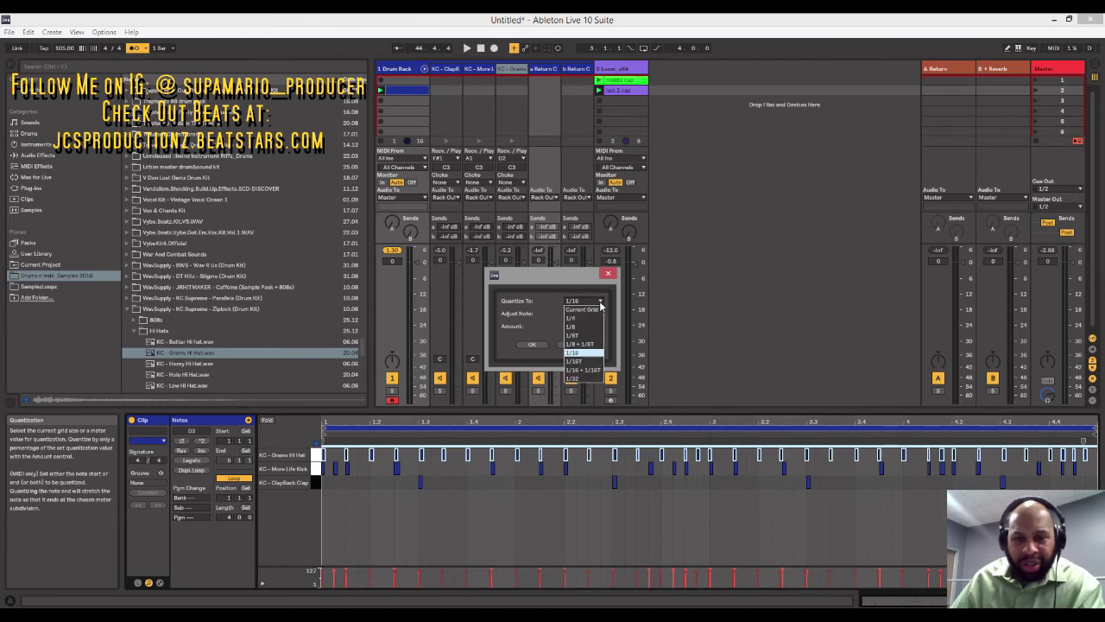
left_click(579, 360)
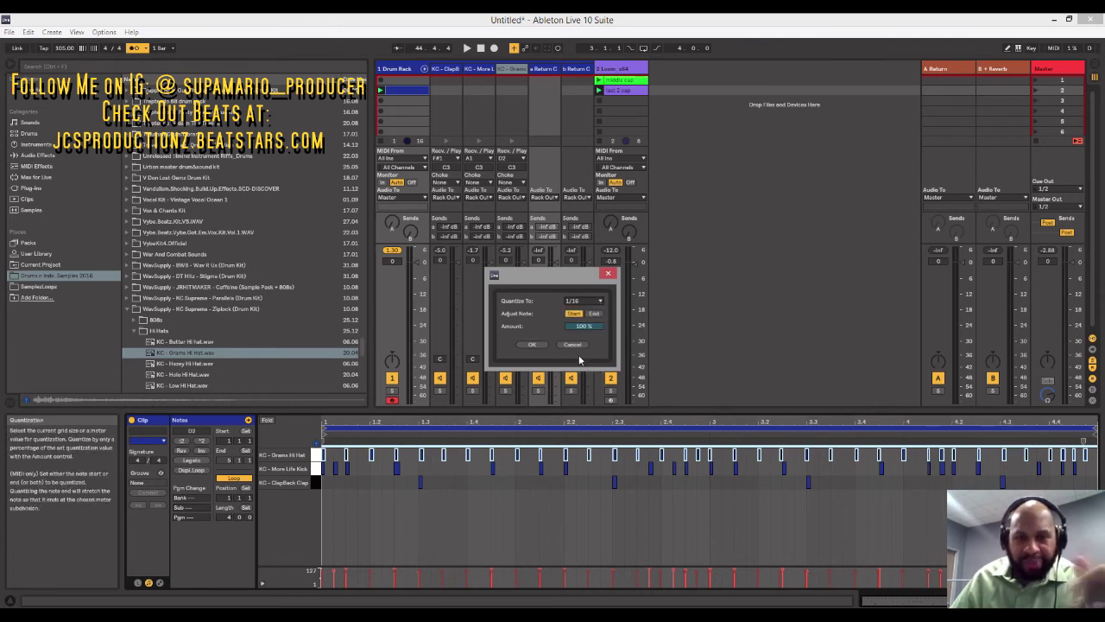
left_click(532, 344)
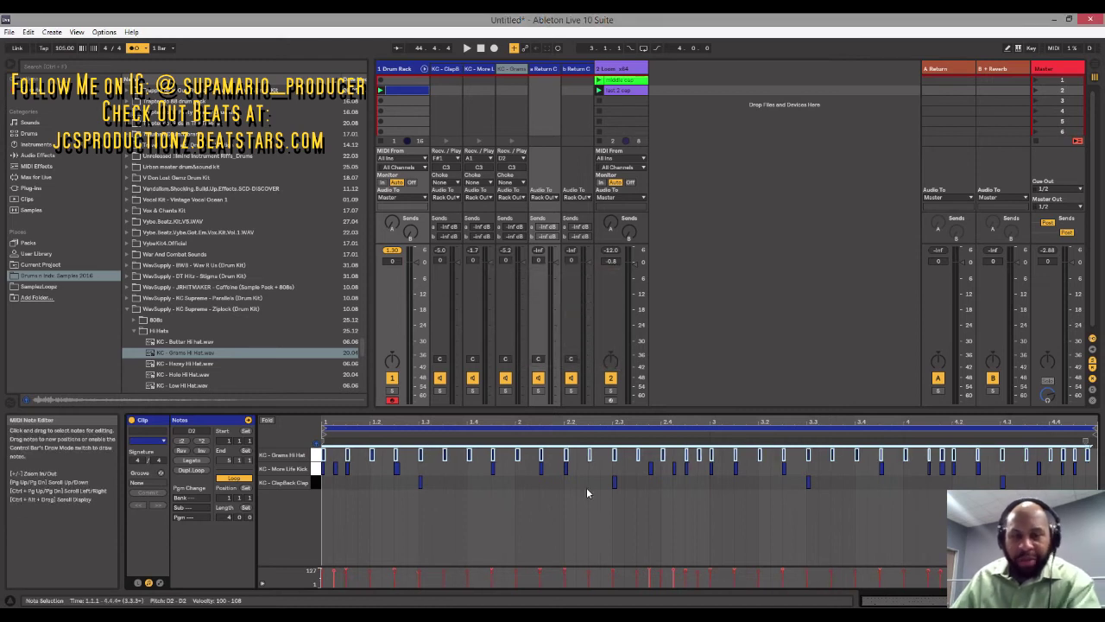
key("space")
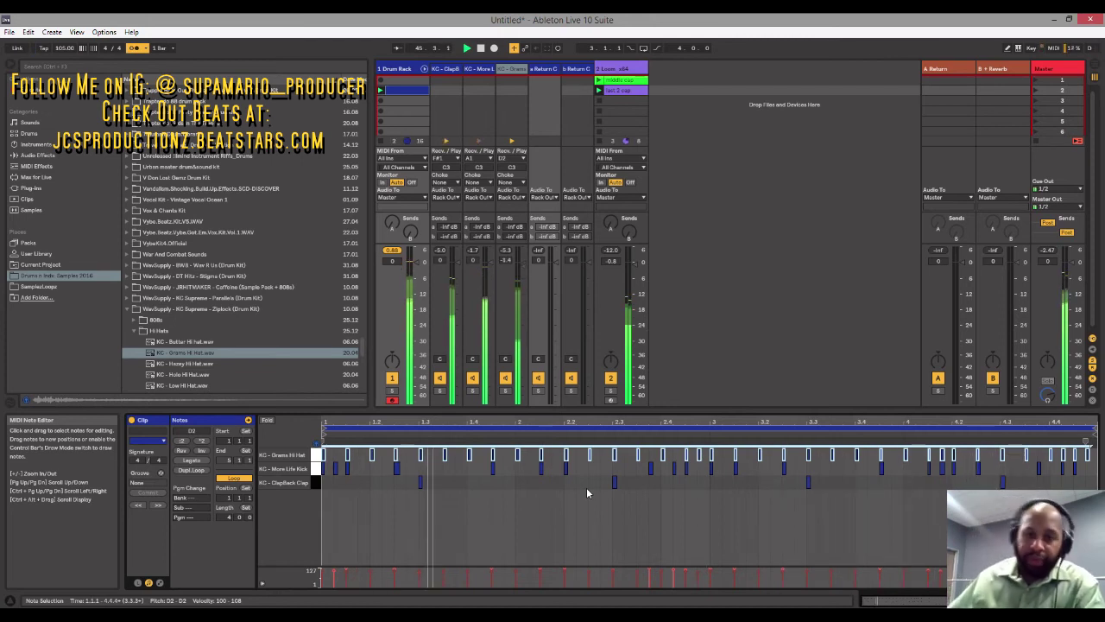
key("space")
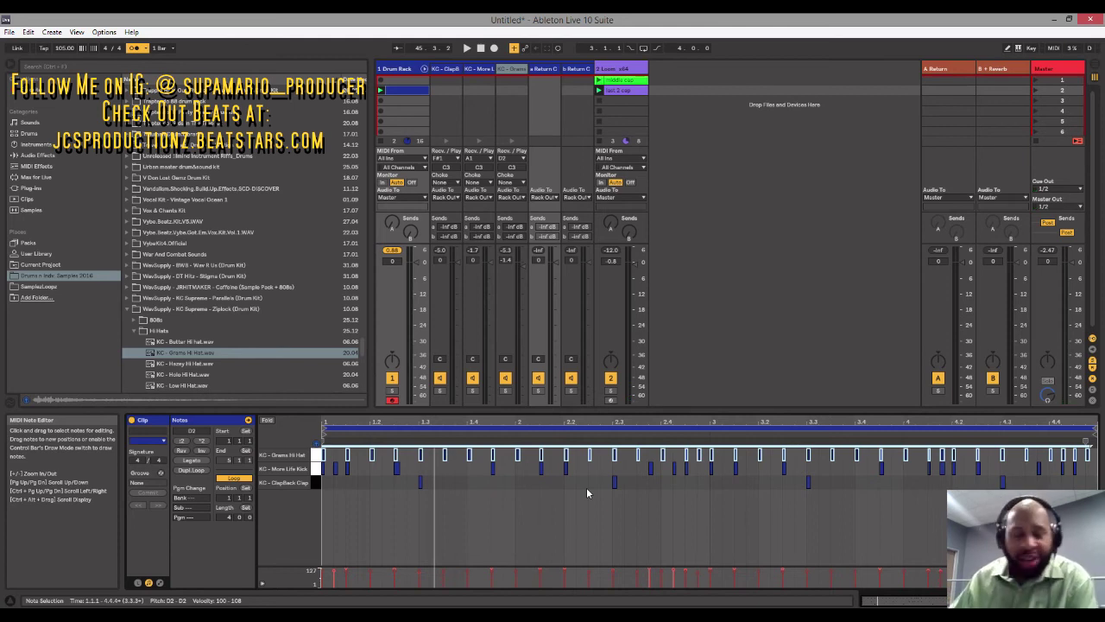
Resume playback, copy the drum clip into the Drum Rack's scene 1 slot and launch it together with the Loom track's scene 1 melody clip.
right_click(556, 381)
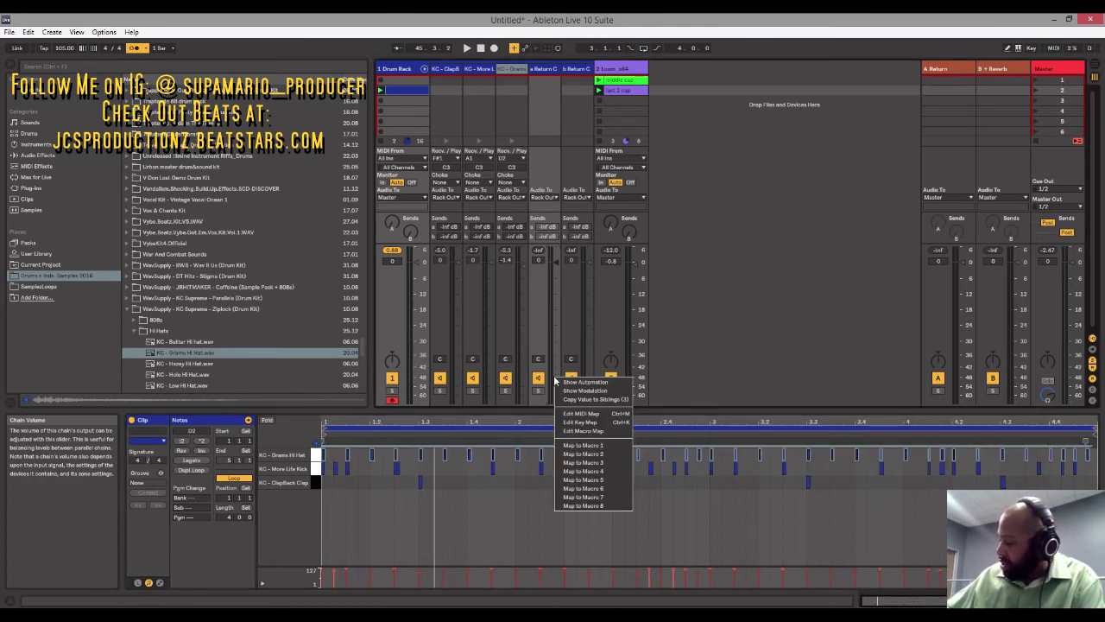
key("space")
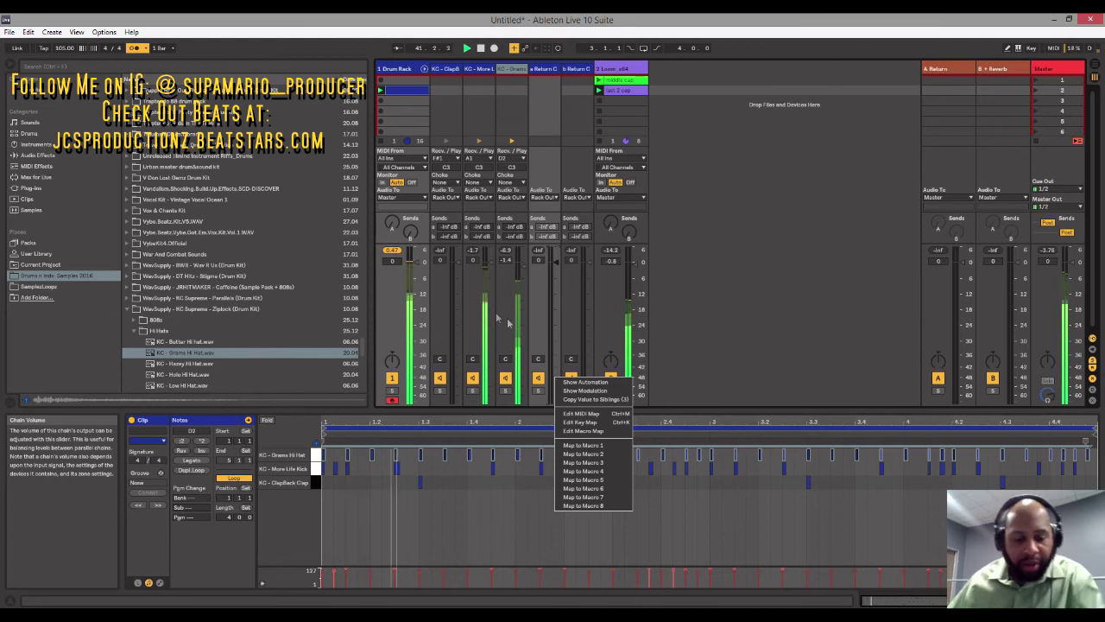
left_click(405, 92)
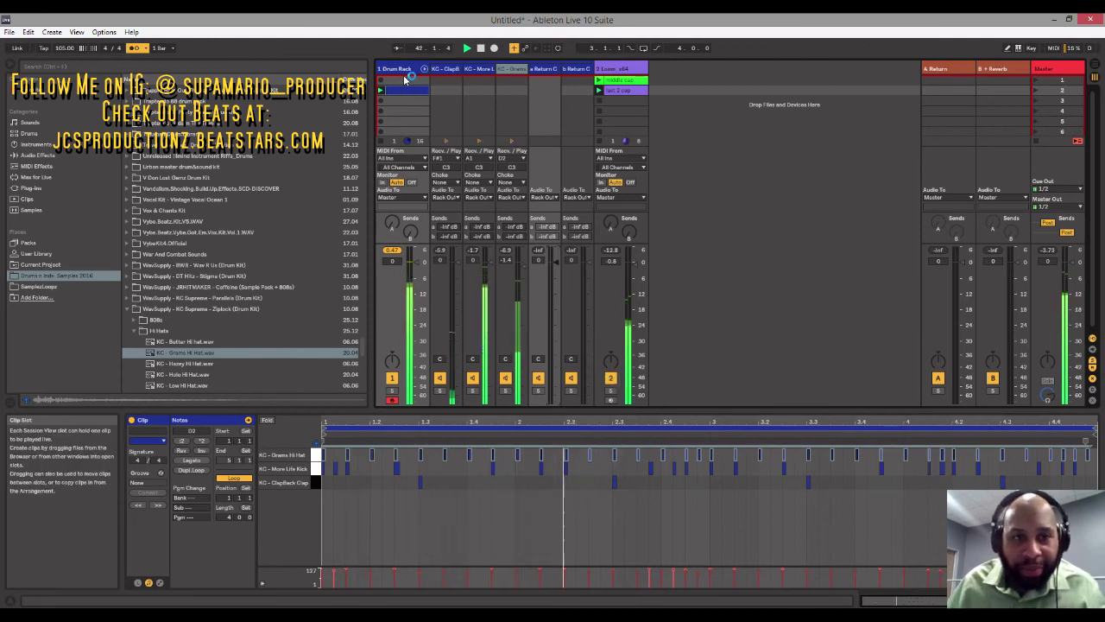
left_click(620, 81)
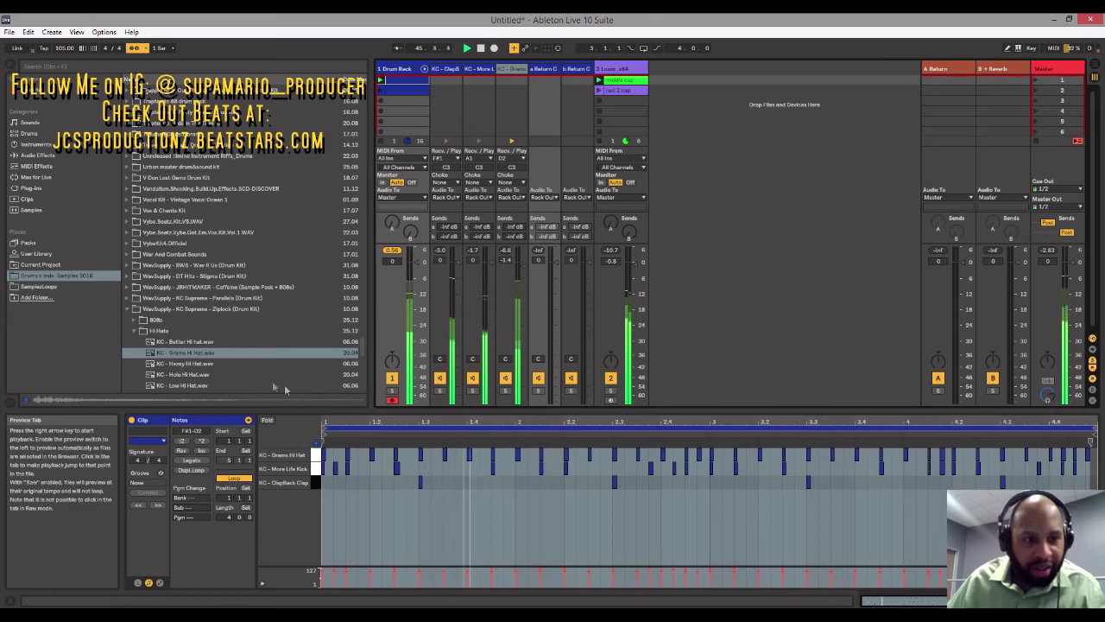
Collapse the Hi Hats folder, open the Vox folder of the KC Supreme Ziplock drum kit and preview KC - Beast.wav.
left_click(134, 331)
scroll(167, 361, "down", 2)
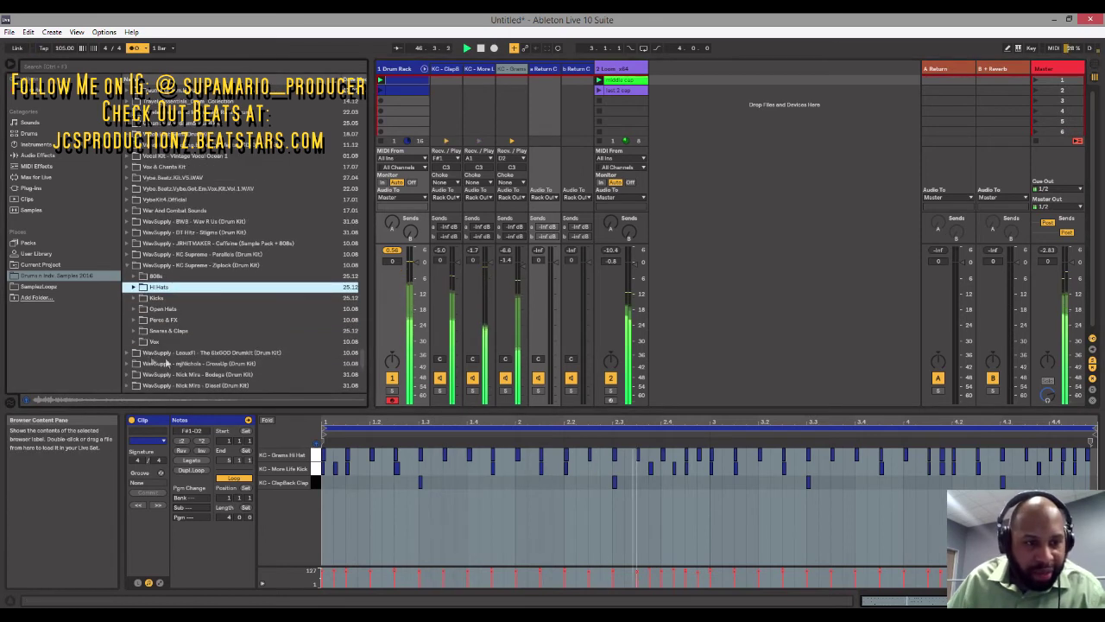
left_click(134, 342)
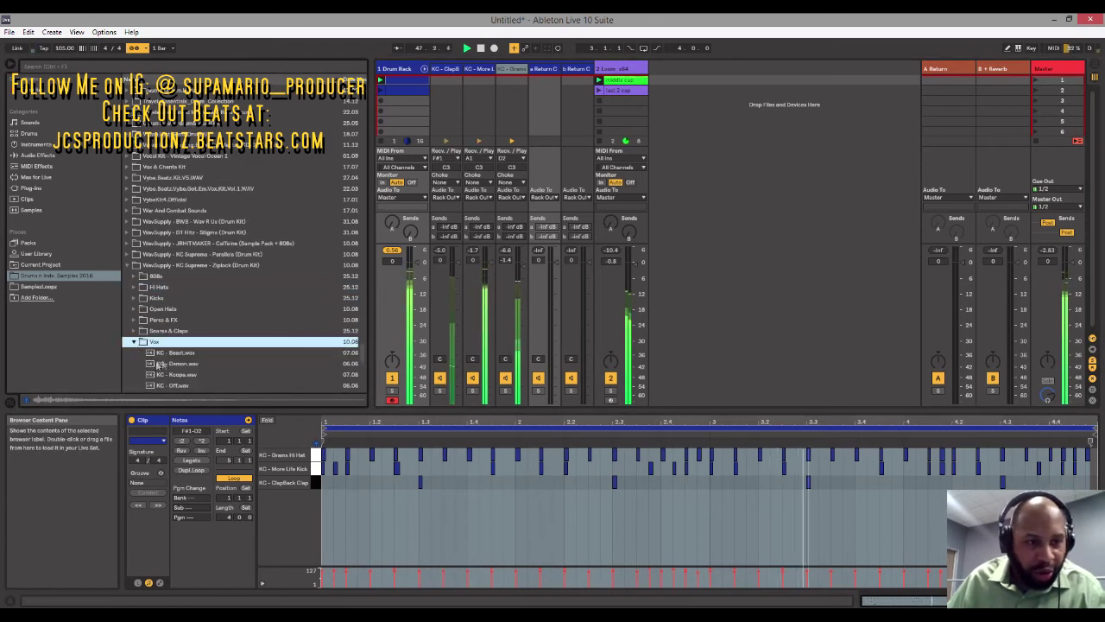
left_click(169, 353)
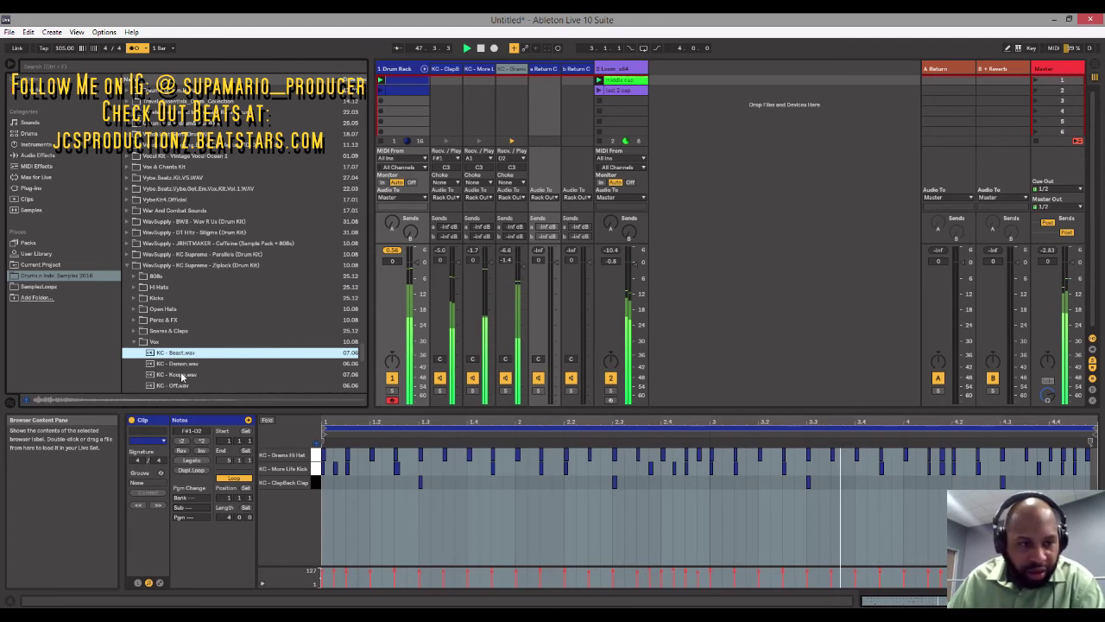
Turn on Raw preview and audition the Vox folder's vocal samples from KC - Demon.wav through KC - Why.wav.
left_click(181, 373)
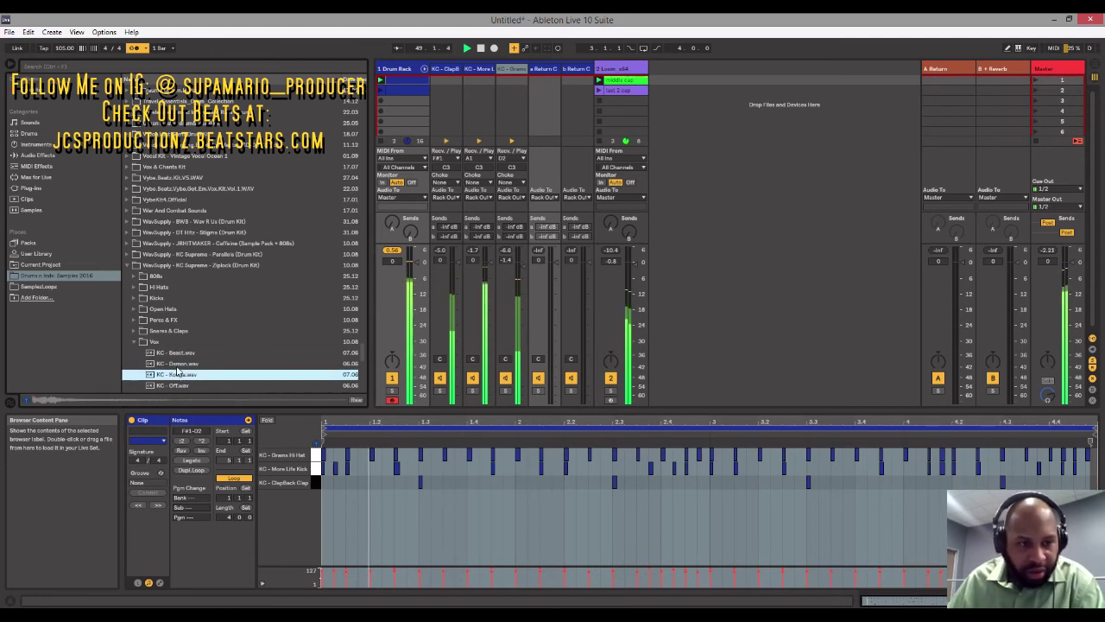
left_click(178, 365)
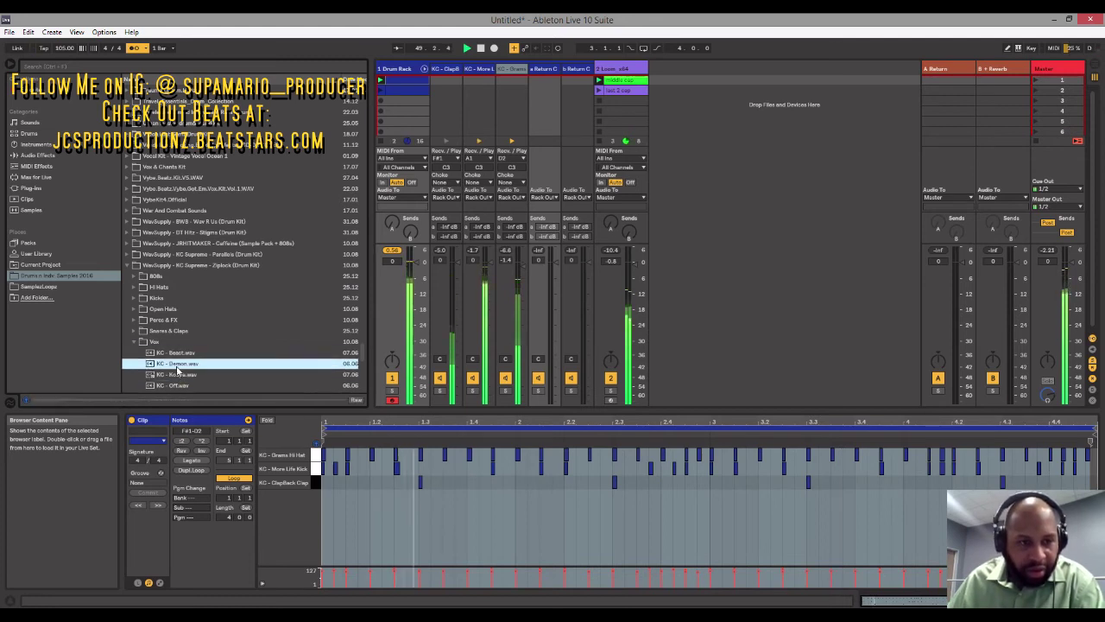
left_click(357, 400)
key("Down")
key("Down")
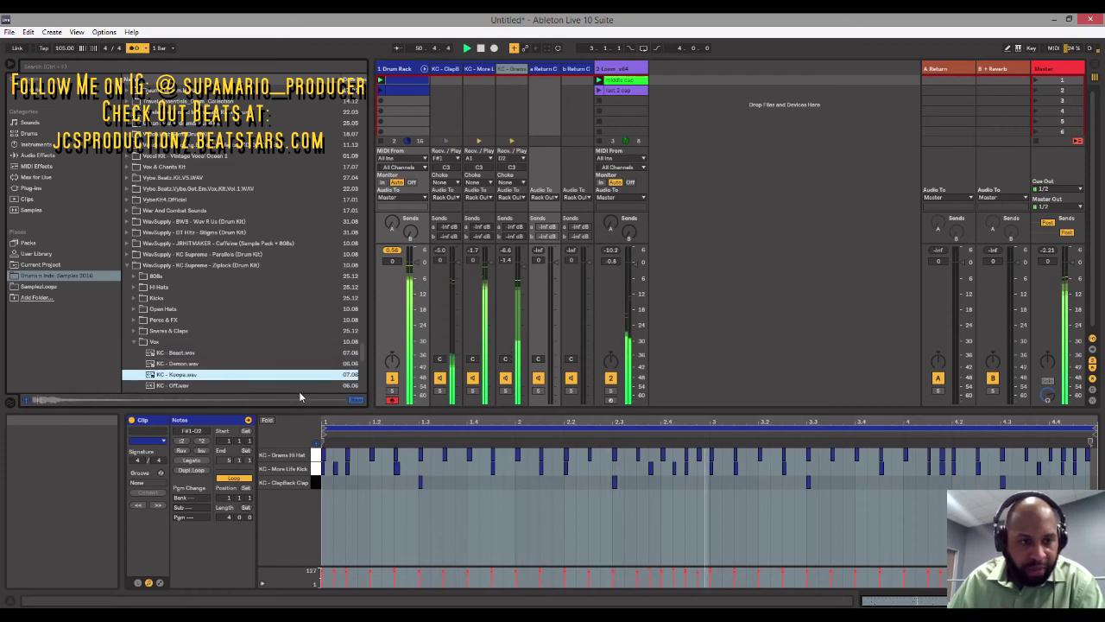
key("Down")
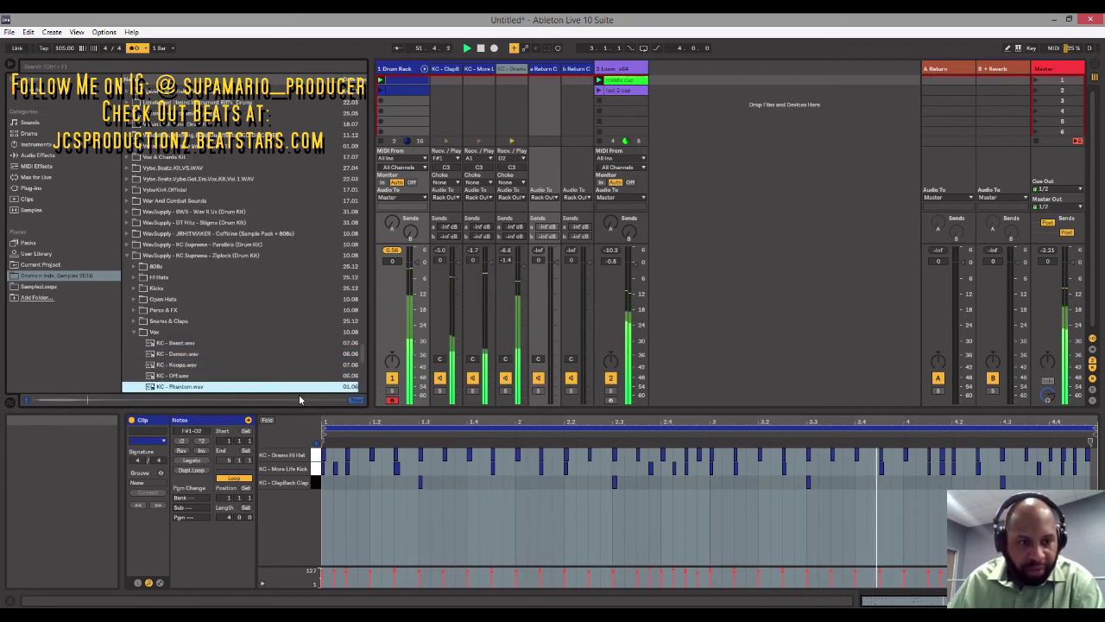
key("Down")
key("Down")
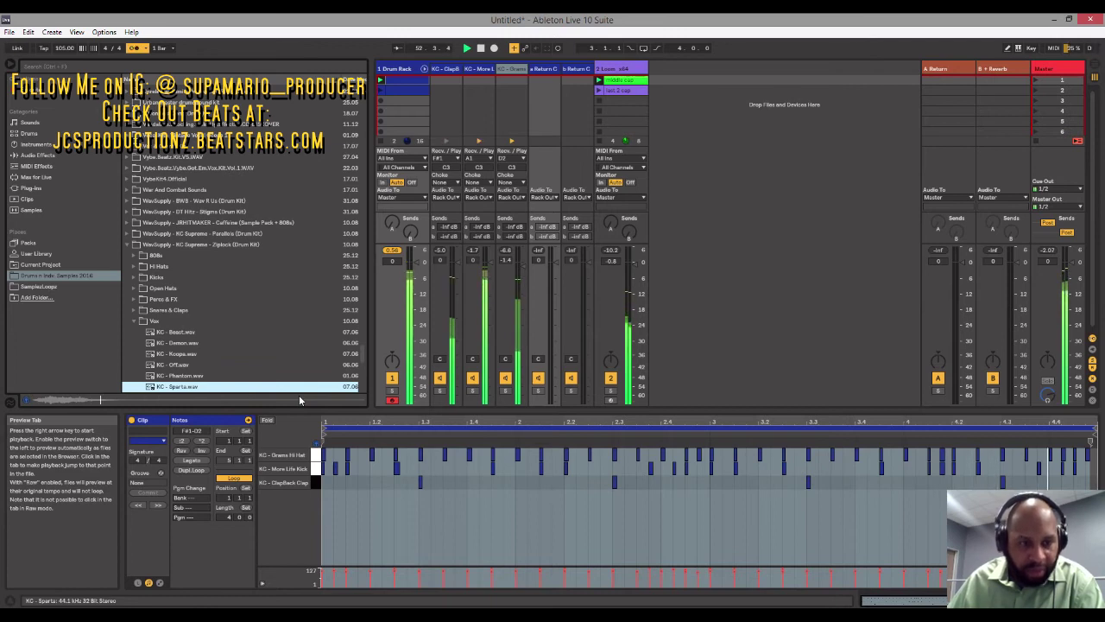
key("Down")
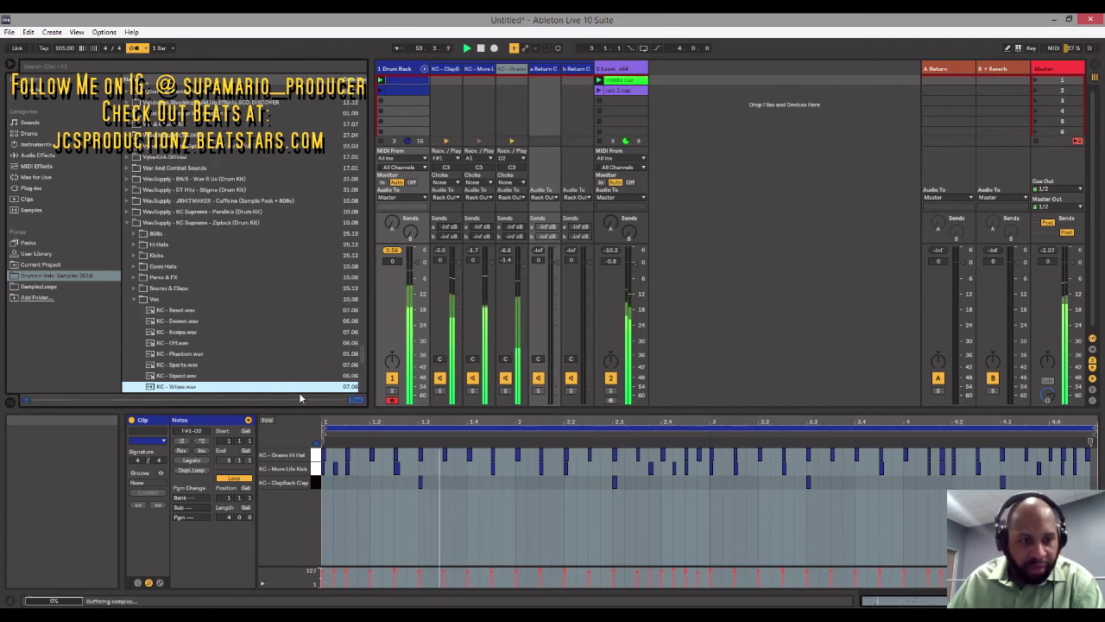
key("Down")
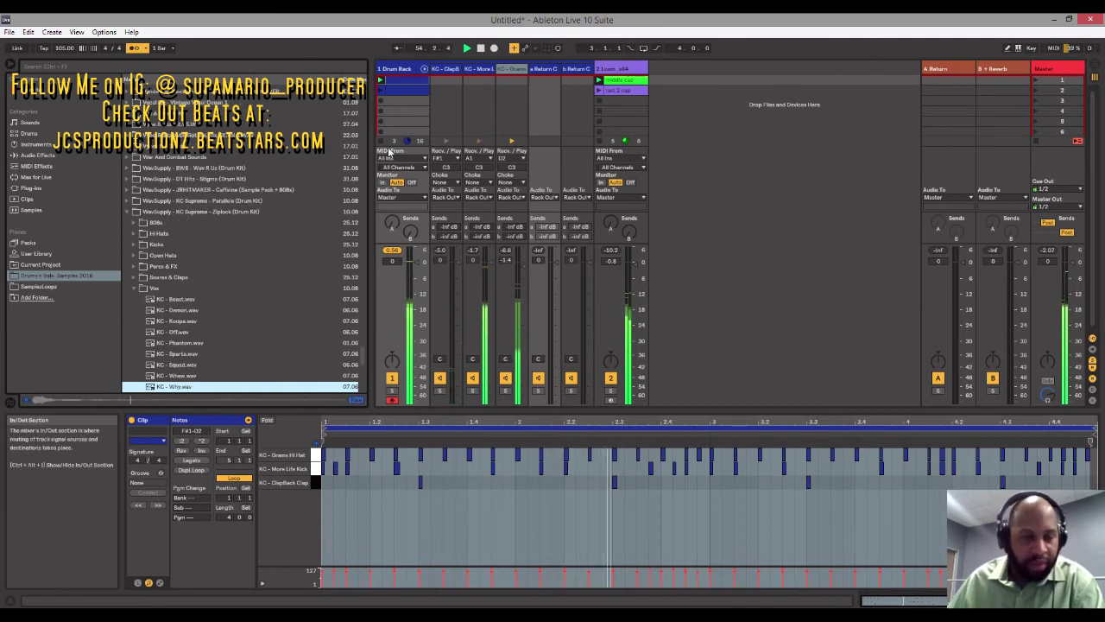
Show the Drum Rack device and load KC - Why.wav onto its empty C2 pad.
double_click(404, 69)
left_click_drag(180, 388, 177, 501)
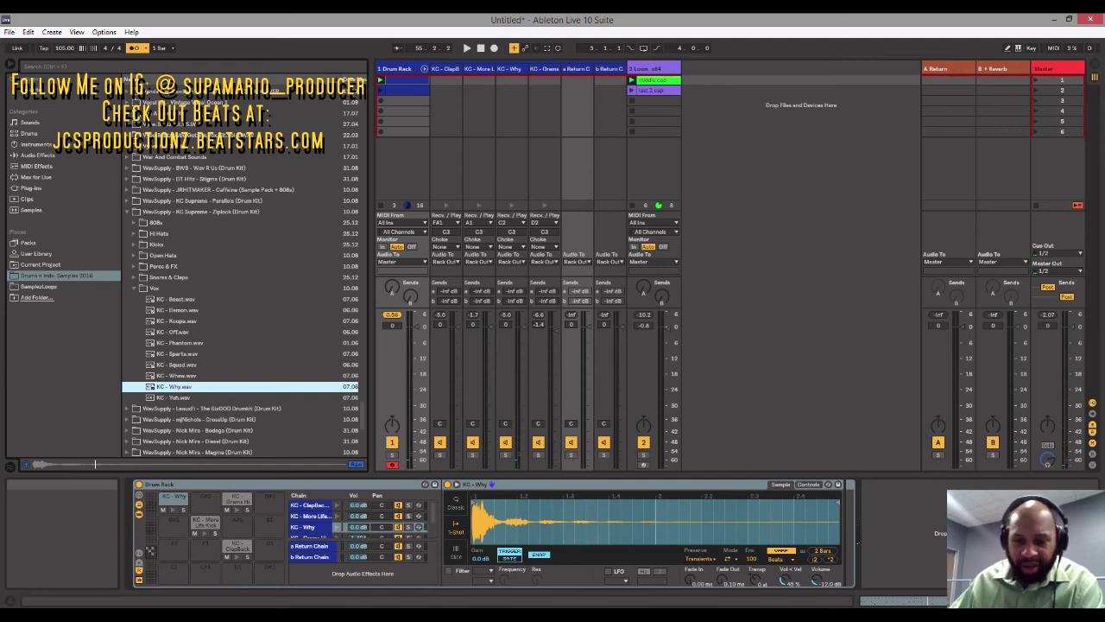
Switch to VoiceMeeter Banana, mute the Hardware Input 1 microphone and return to Ableton Live.
key("alt+Tab")
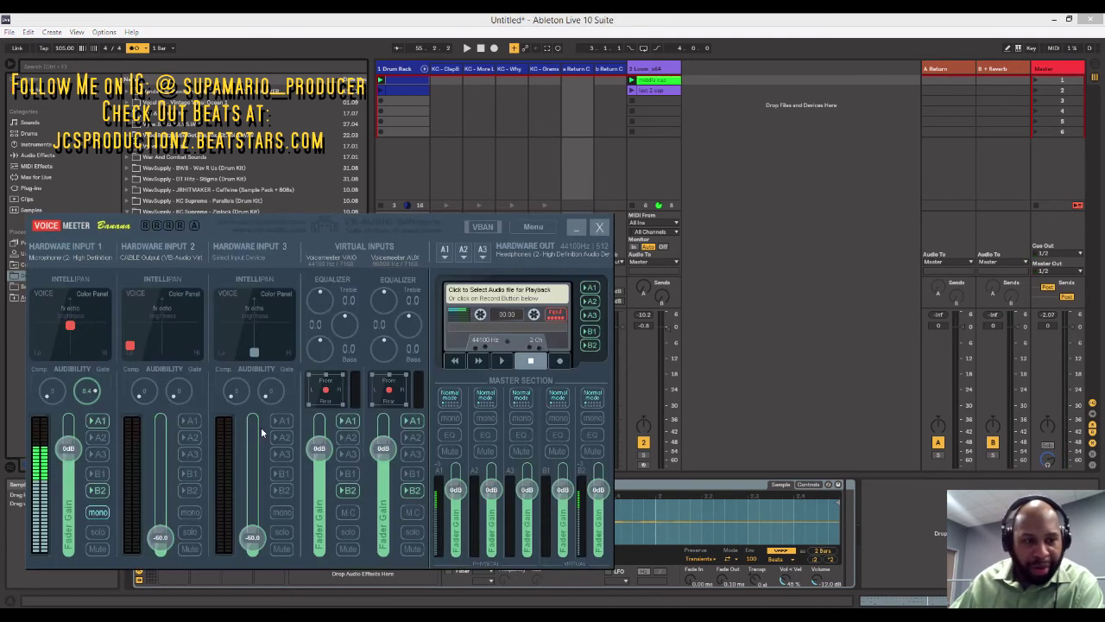
left_click(96, 550)
left_click(578, 227)
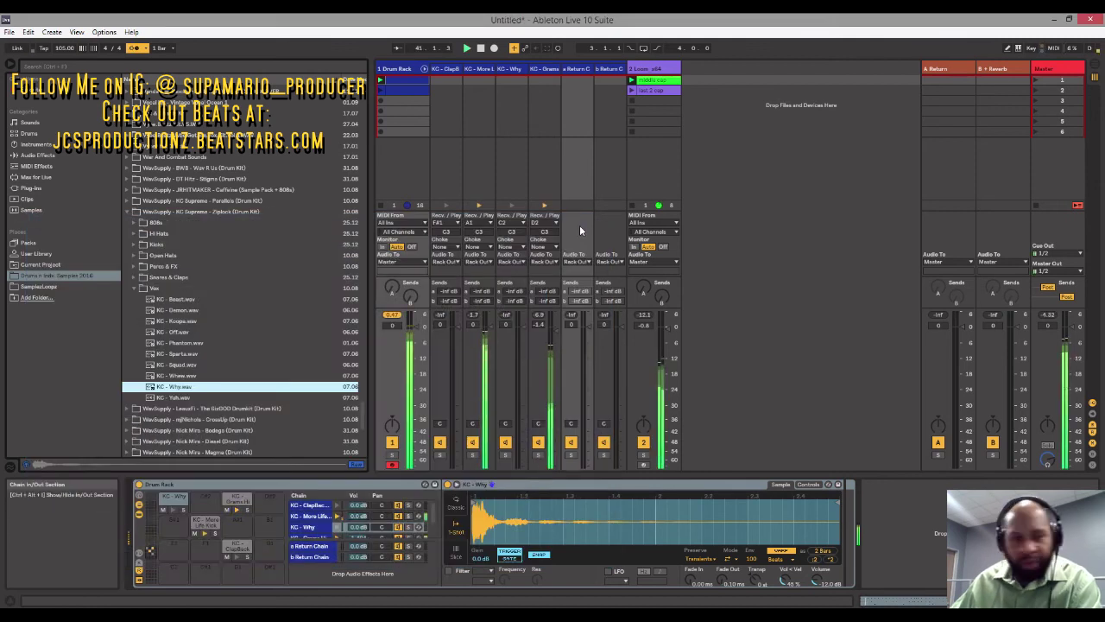
Open the drum clip's notes, delete the first KC - Why take and capture a new pass of KC - Why hits during playback.
key("shift+Tab")
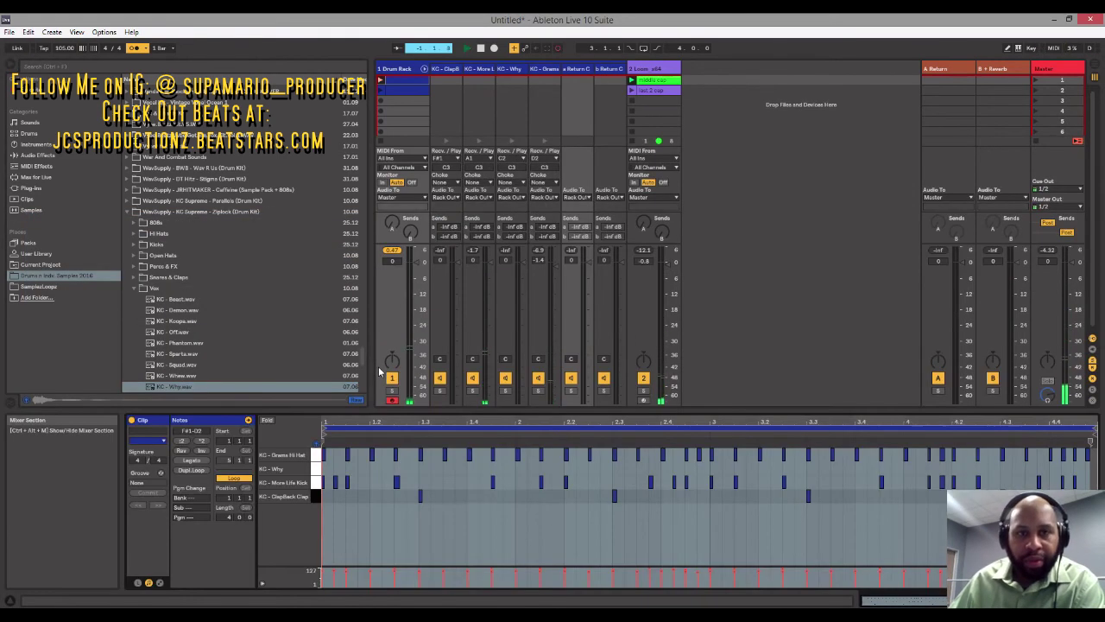
key("space")
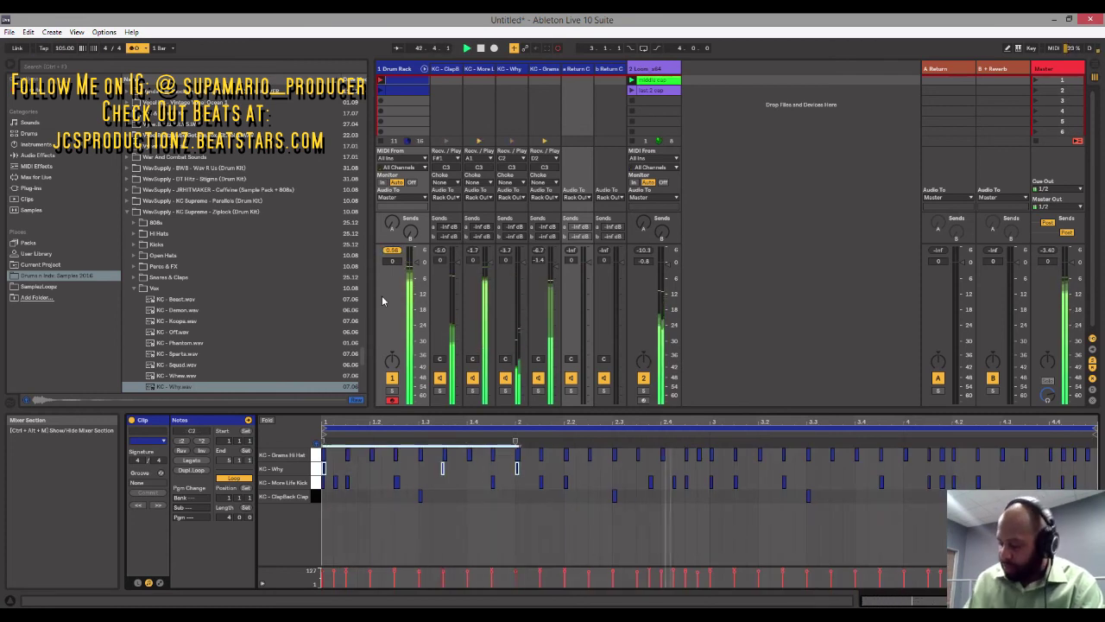
key("Delete")
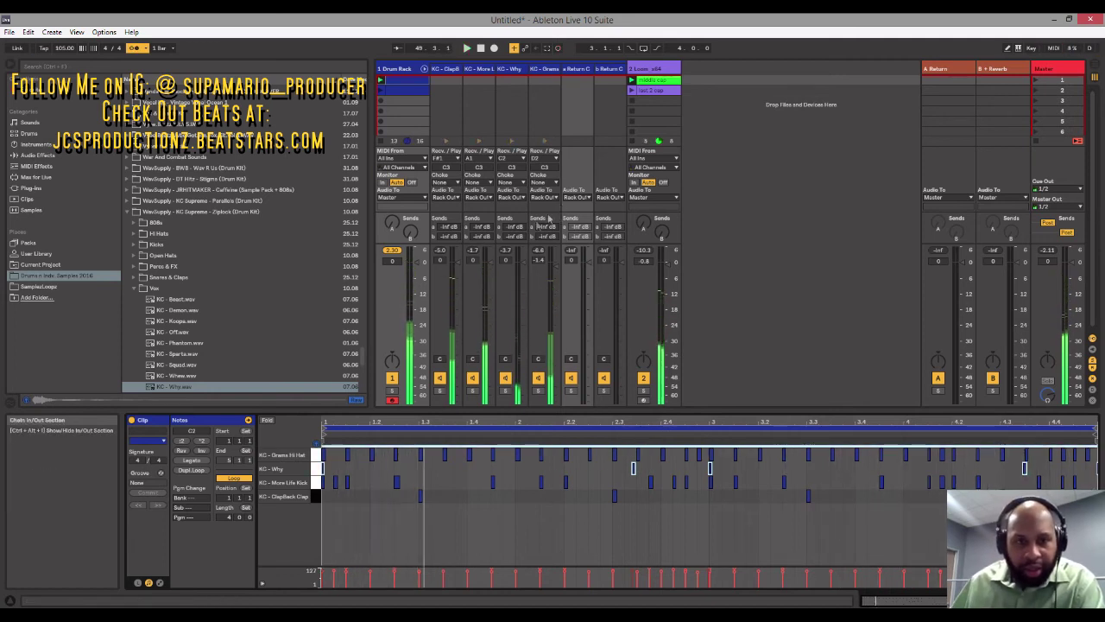
Unmute the Hardware Input 1 microphone in VoiceMeeter Banana and switch back to Ableton Live.
key("alt+Tab")
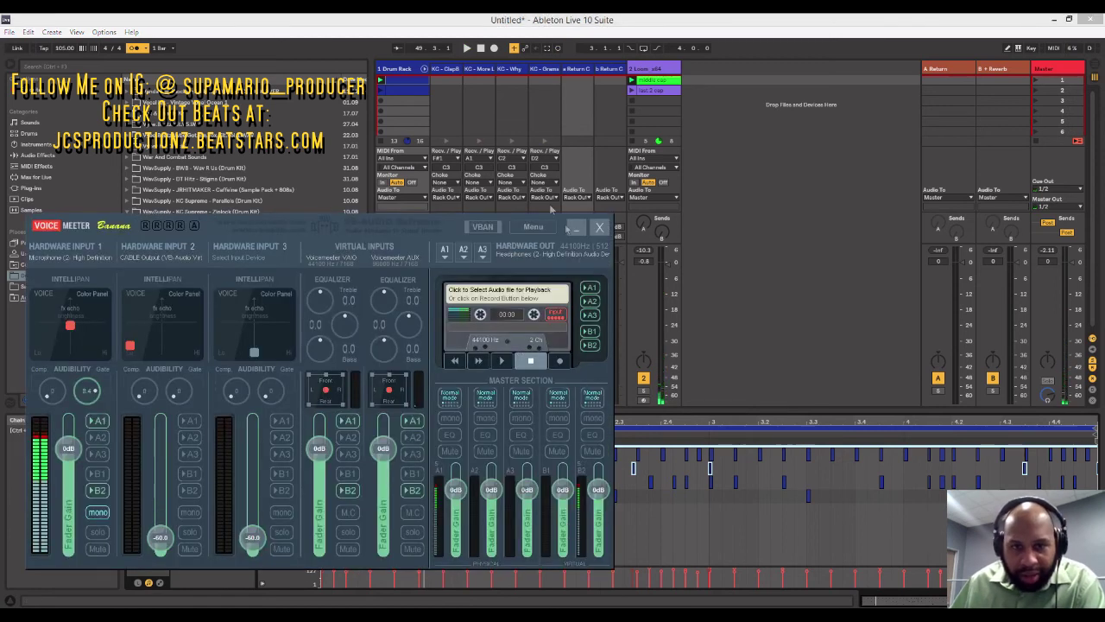
left_click(576, 227)
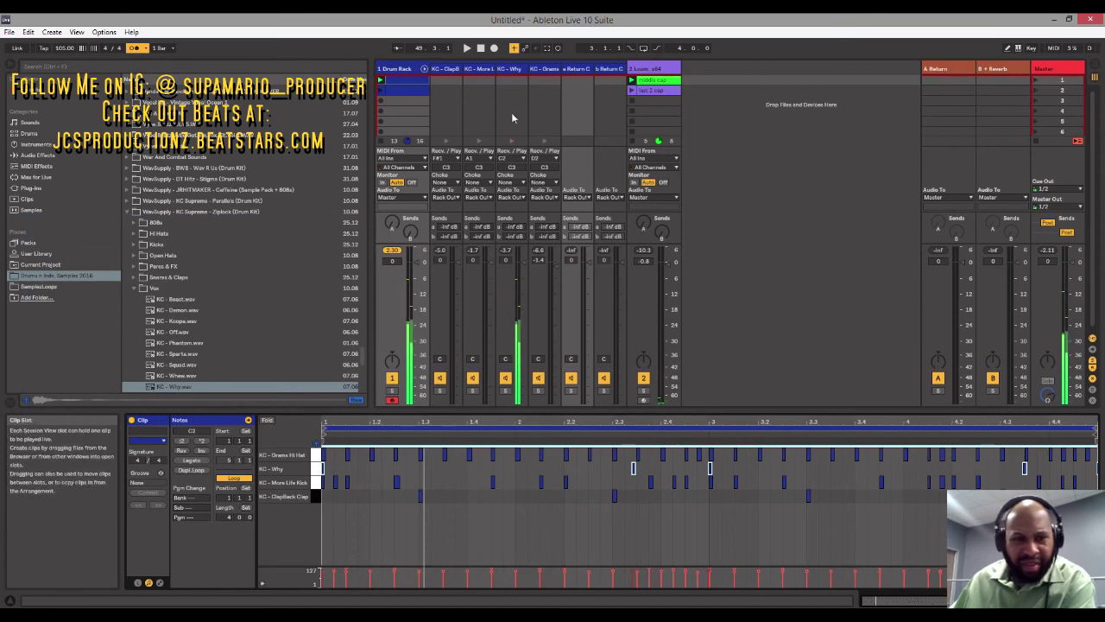
Show the Drum Rack's KC - Why Simpler and move the sample's end marker in to cut off its long tail.
double_click(402, 69)
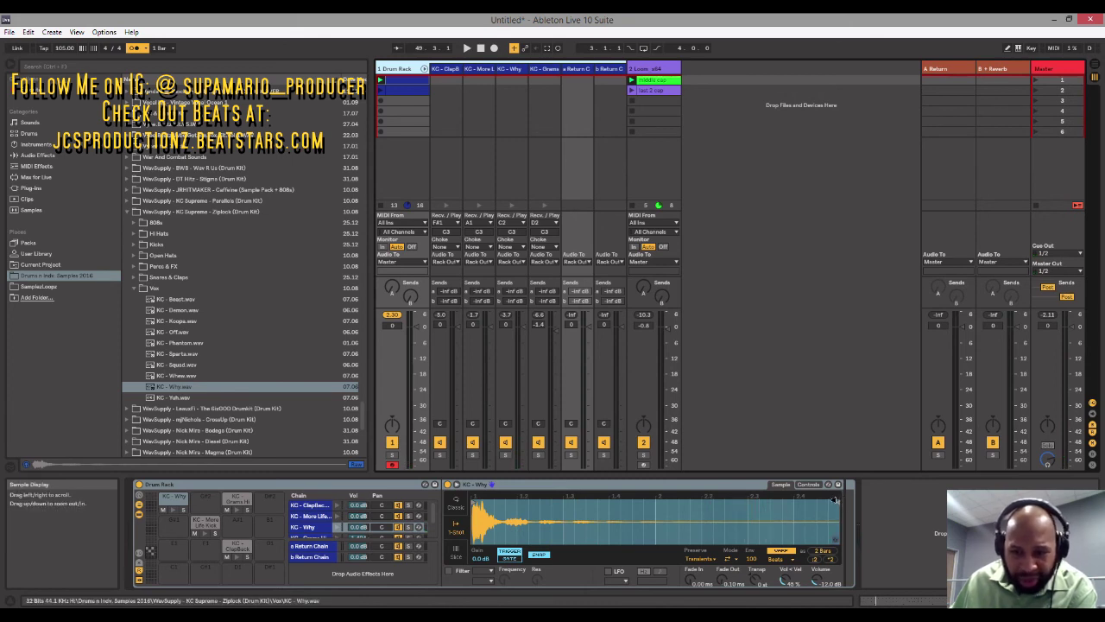
mouse_move(836, 503)
left_mouse_down()
mouse_move(543, 526)
mouse_move(506, 546)
left_mouse_up()
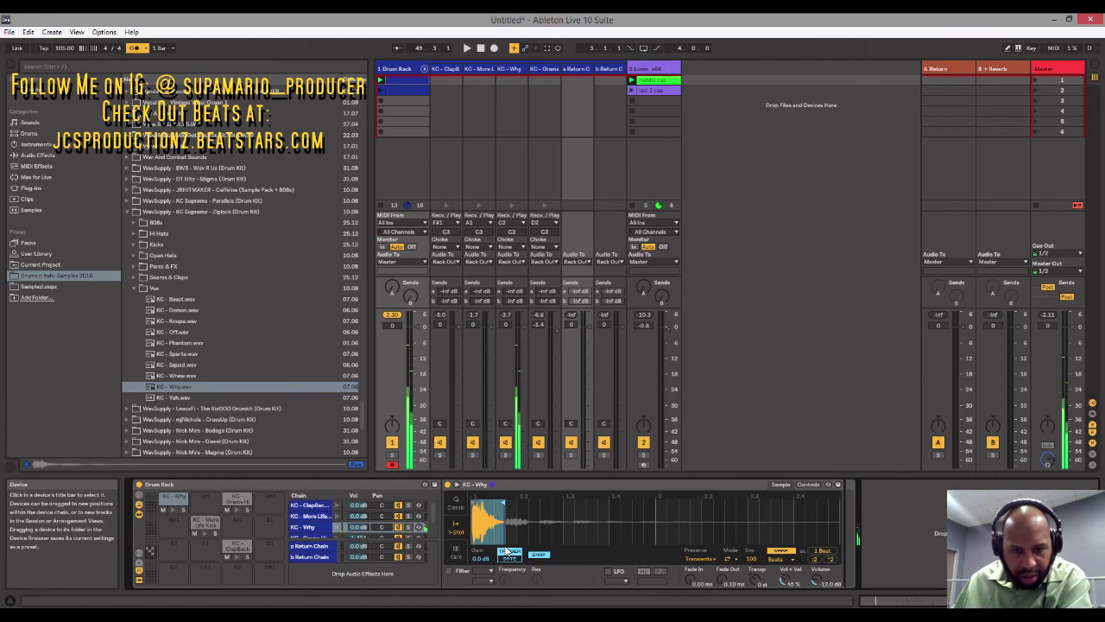
left_click_drag(504, 504, 533, 537)
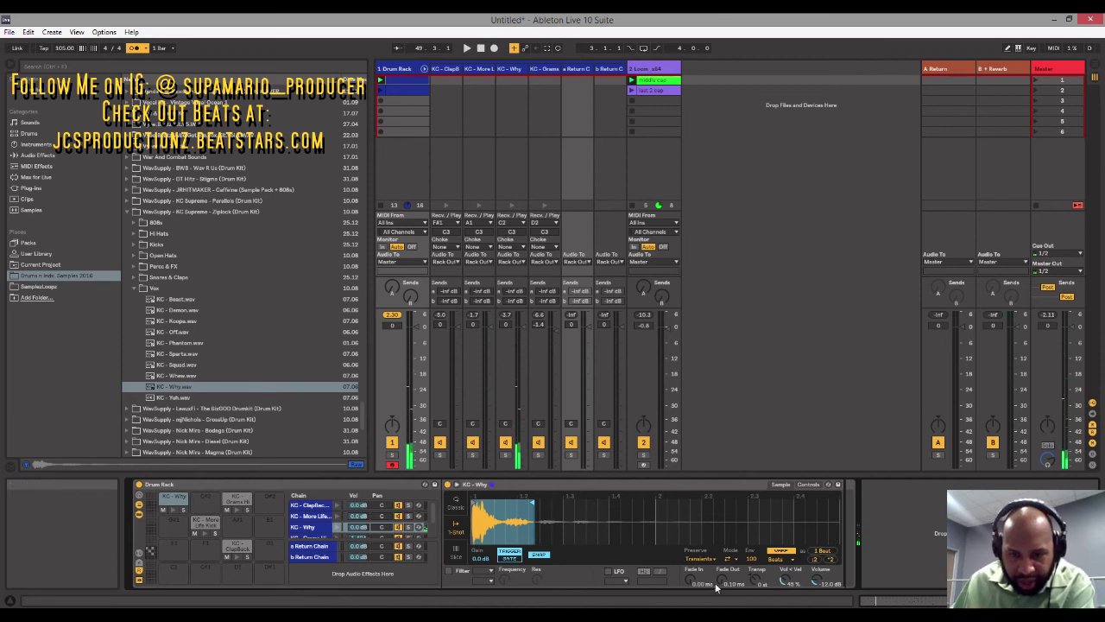
Raise the KC - Why sample's Fade Out to about 700 ms and lower its Simpler output volume.
left_click_drag(722, 579, 722, 542)
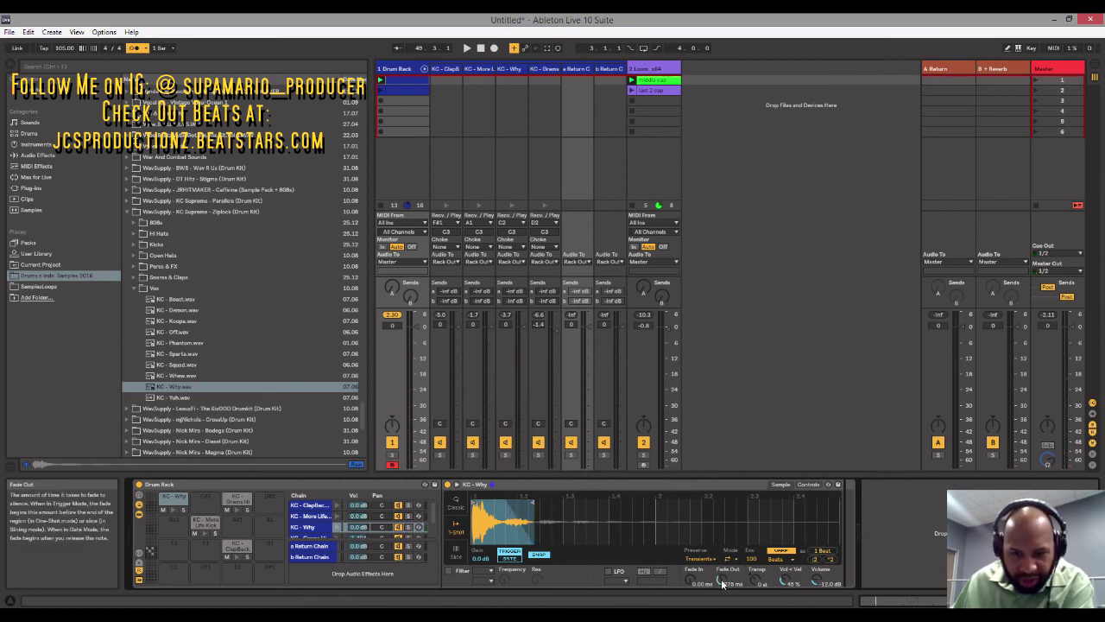
left_click_drag(724, 581, 723, 551)
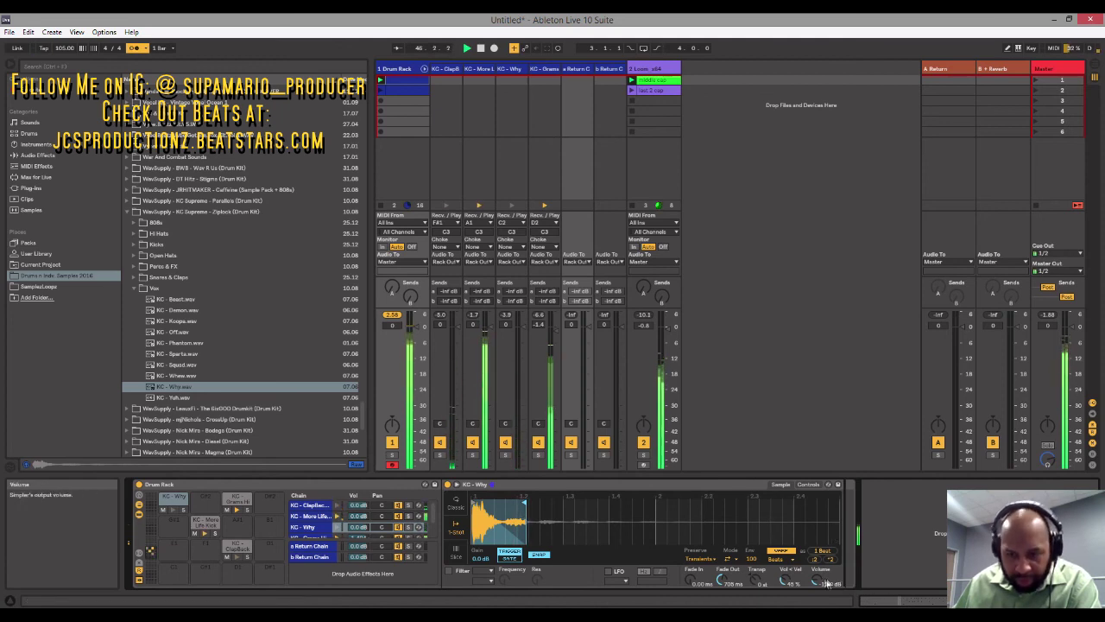
left_click_drag(824, 584, 819, 582)
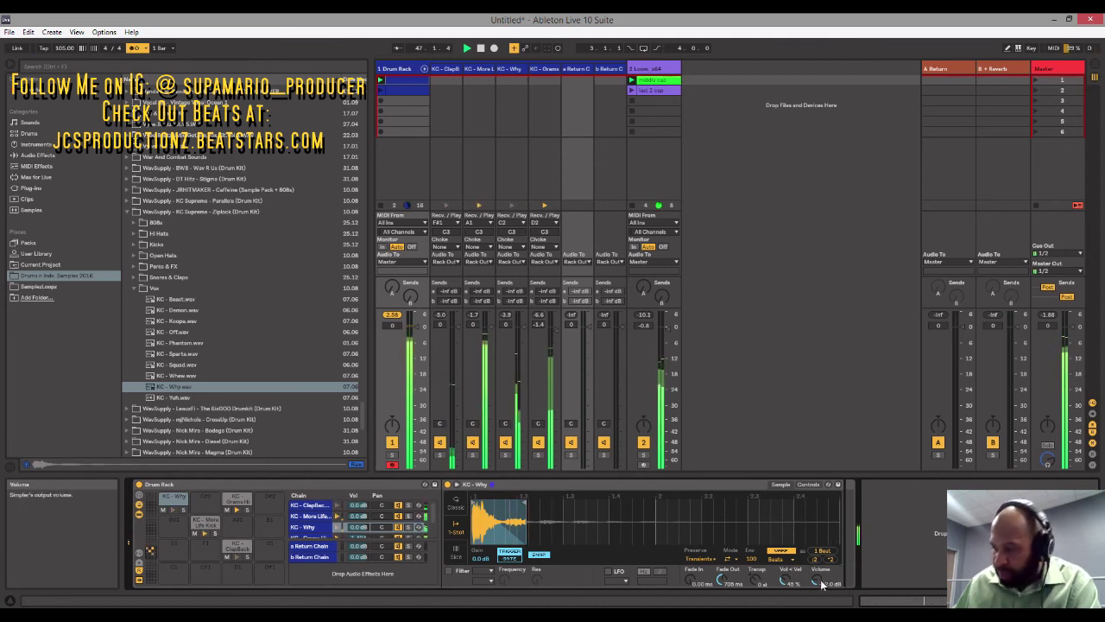
key("space")
Quantize the start of the KC - Why notes in the scene 1 drum clip to 1/16 and play the result.
double_click(406, 81)
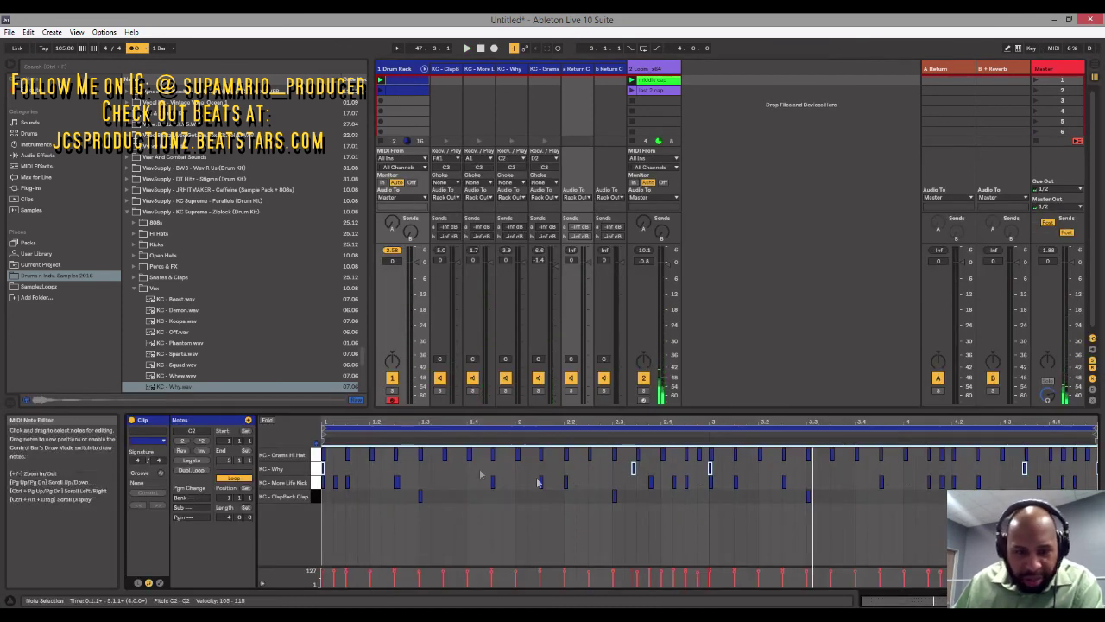
right_click(655, 471)
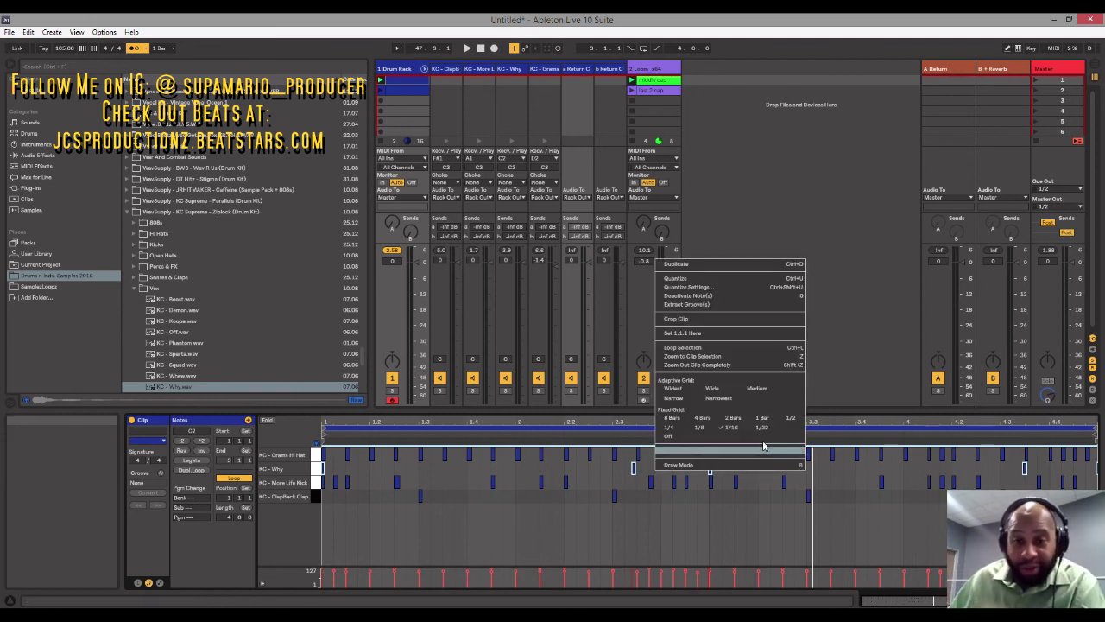
left_click(713, 295)
left_click(533, 345)
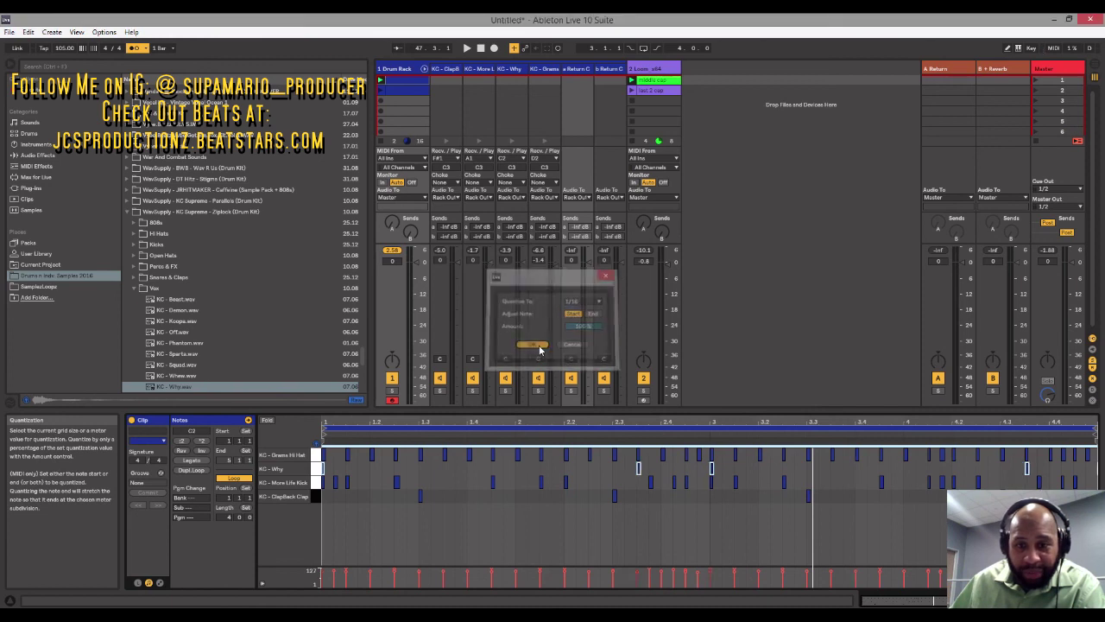
key("space")
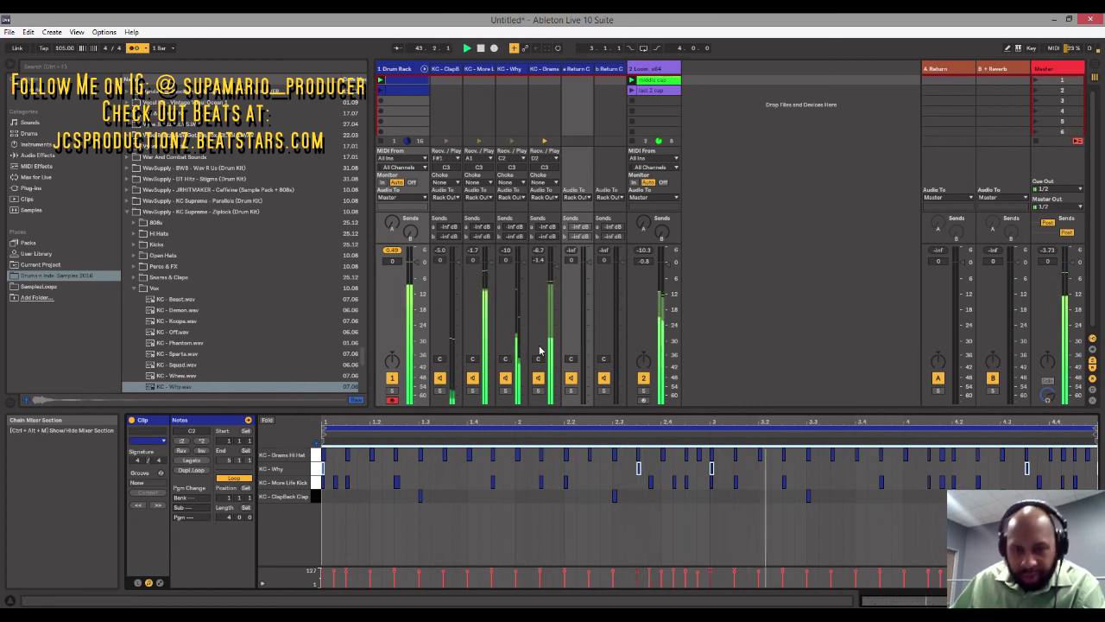
key("space")
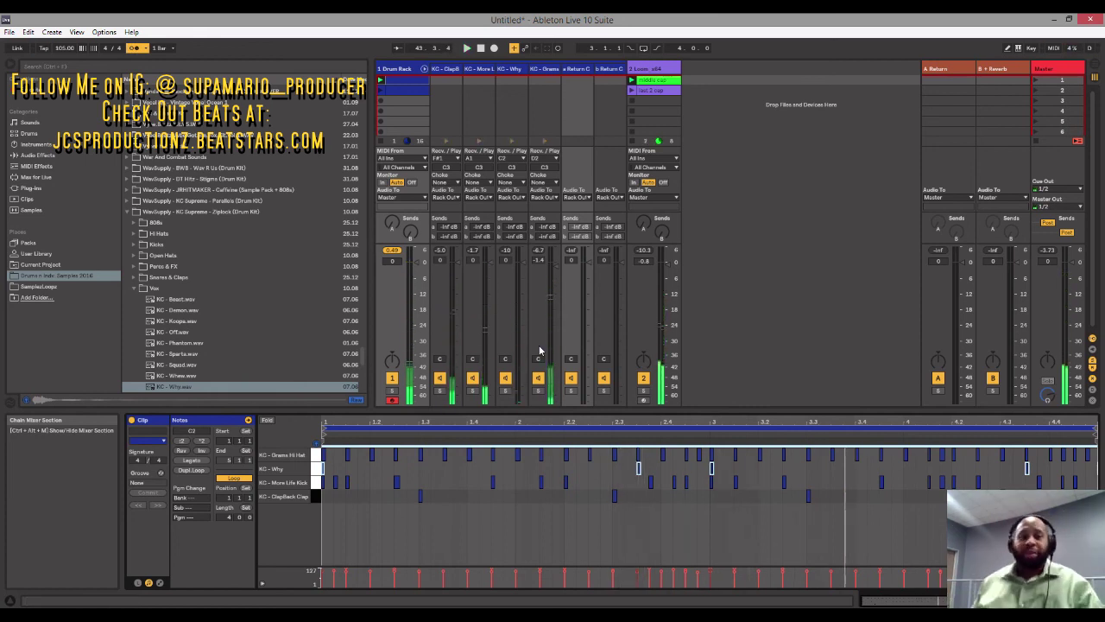